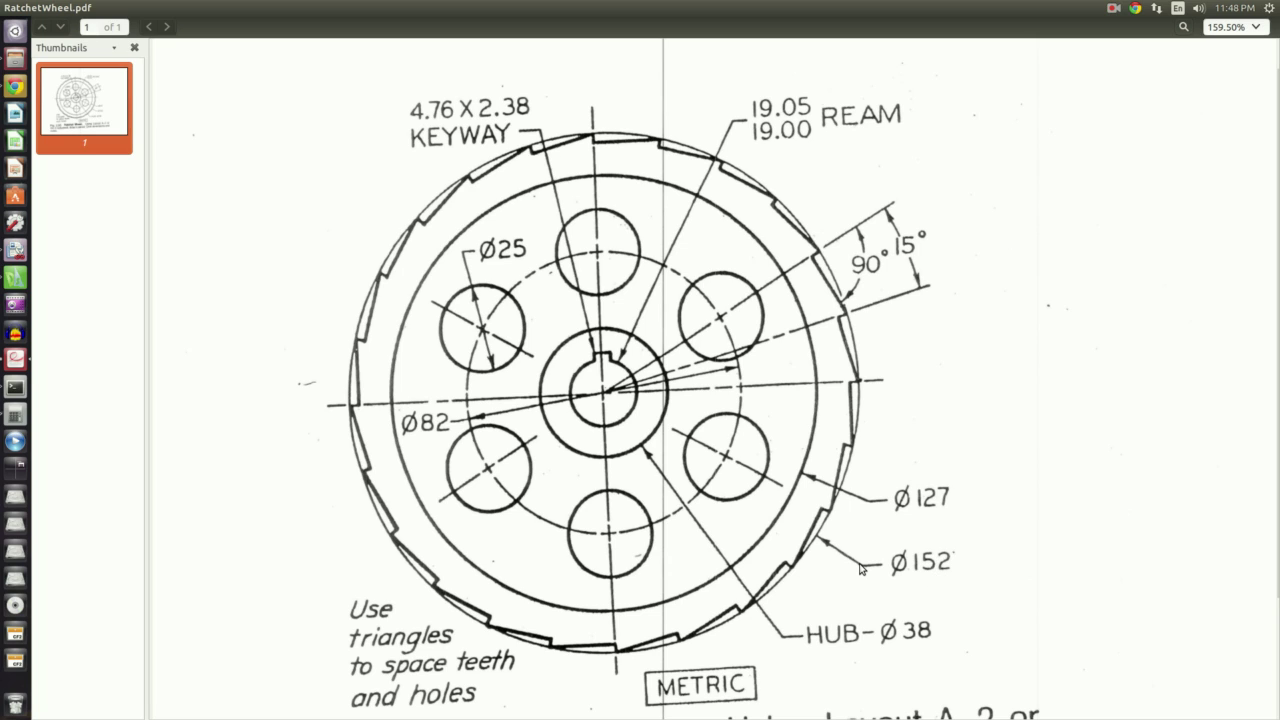
Step: Switch to DraftSight and draw a circle with a diameter of 152 near the origin for the wheel's outer edge
{"action": "key", "text": "alt+Tab"}
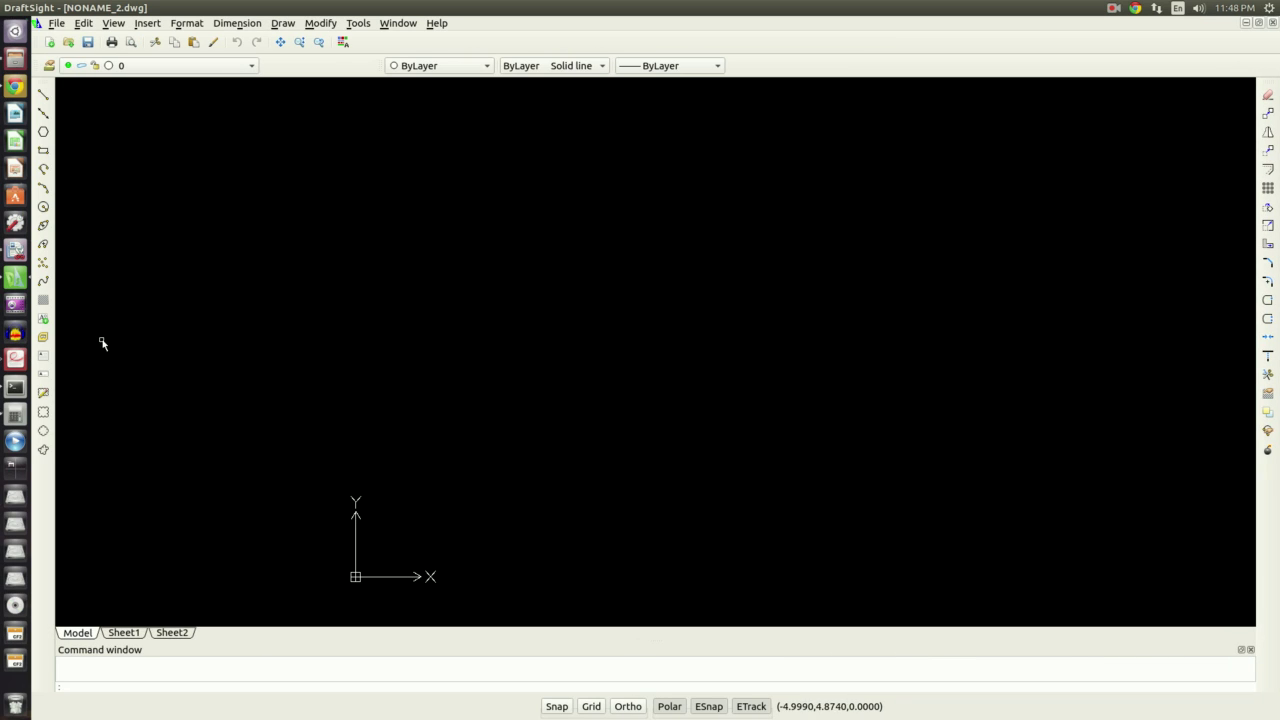
{"action": "left_click", "coordinate": [43, 207]}
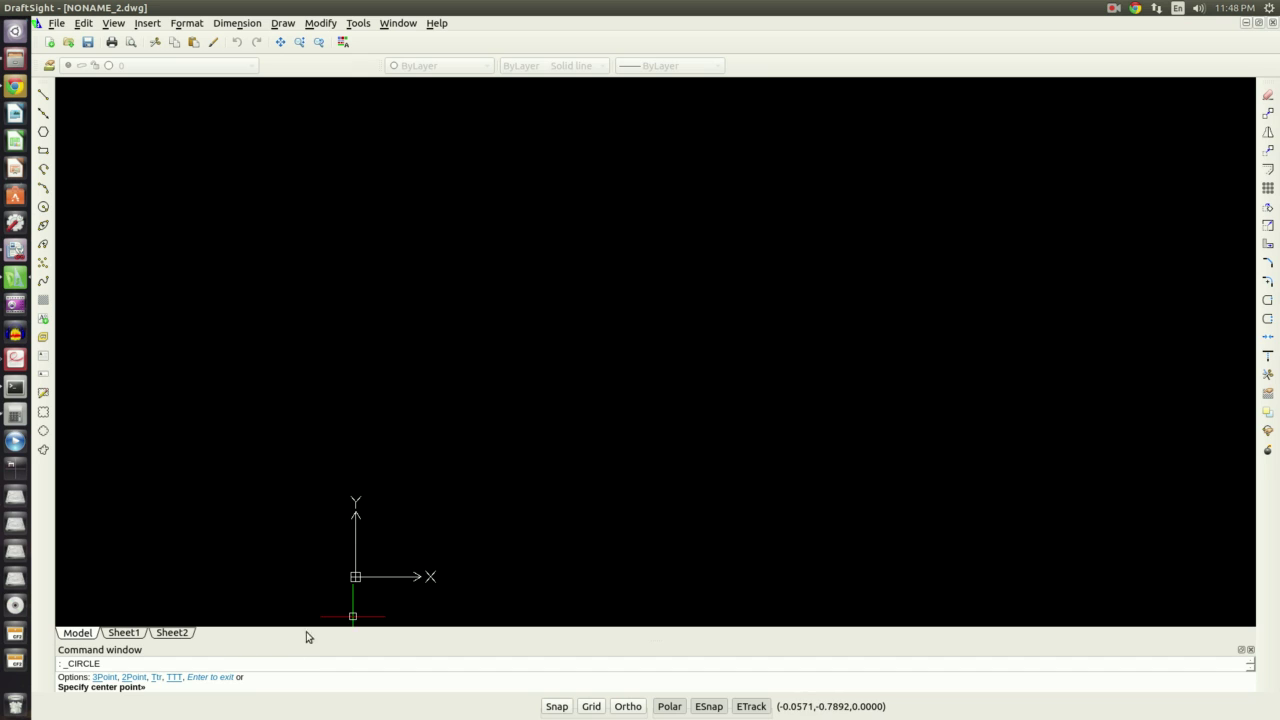
{"action": "scroll", "coordinate": [420, 495], "scroll_direction": "up", "scroll_amount": 2}
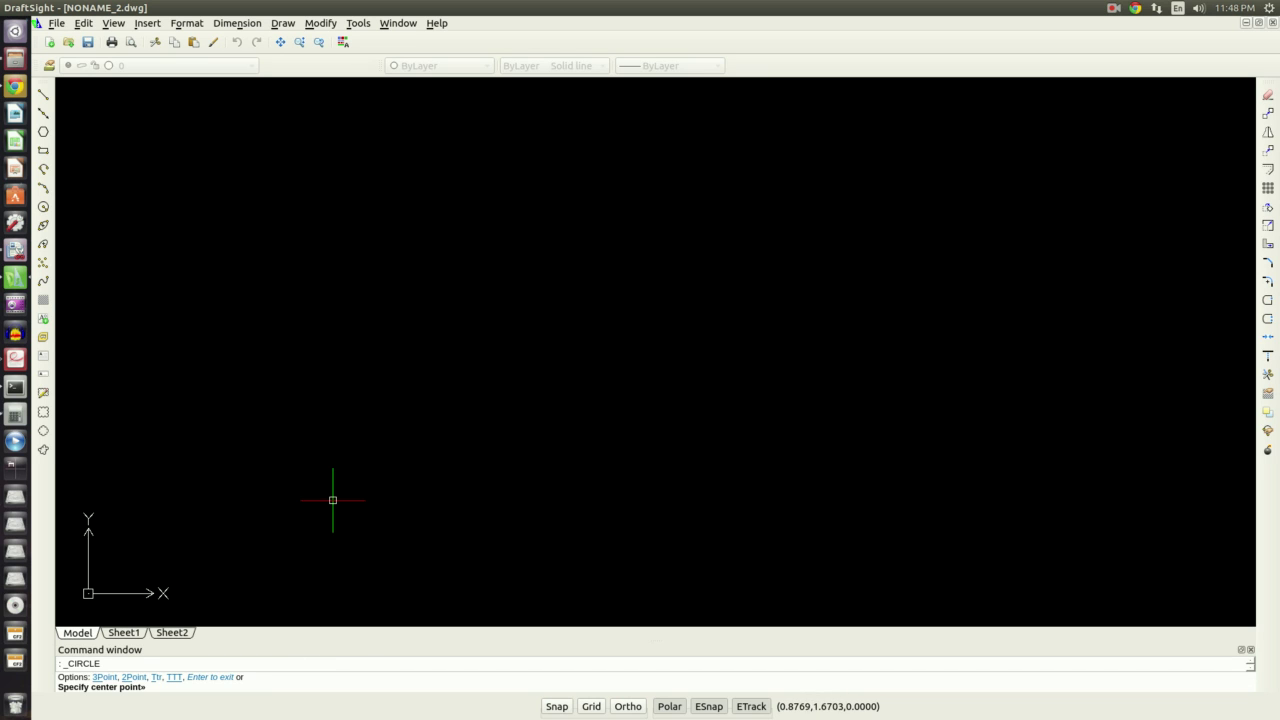
{"action": "left_click", "coordinate": [517, 294]}
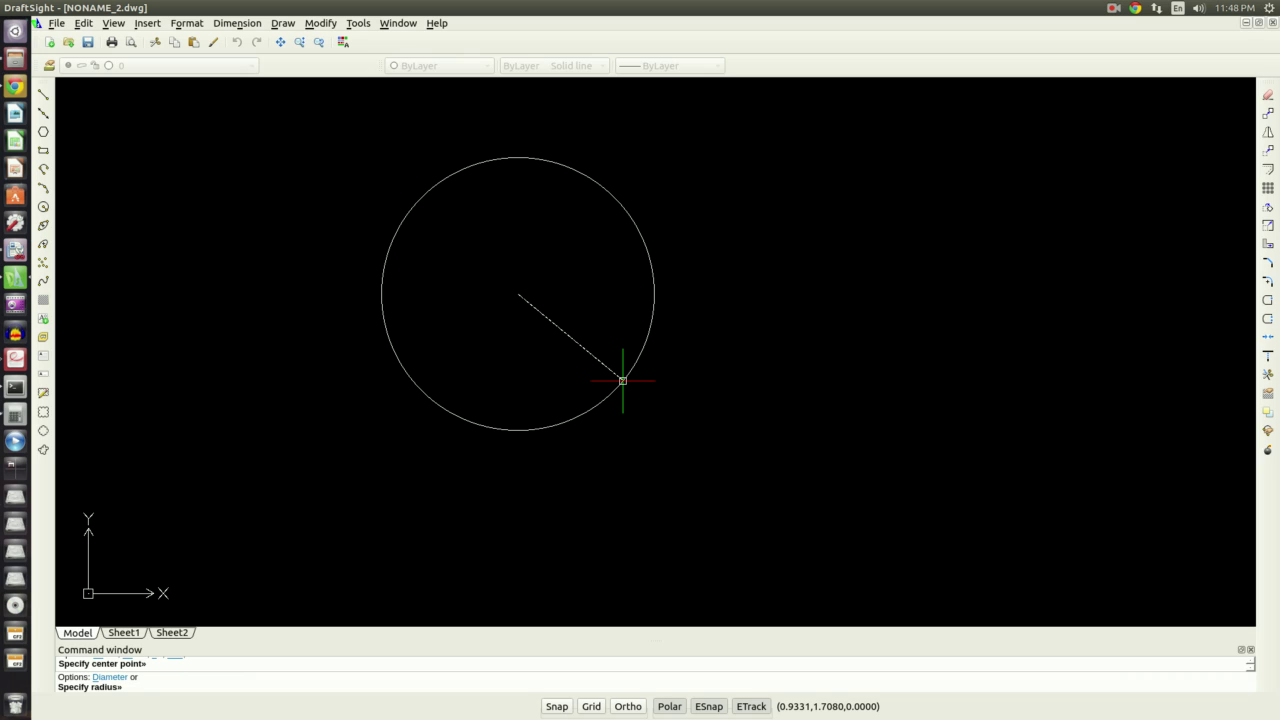
{"action": "type", "text": "d"}
{"action": "key", "text": "Return"}
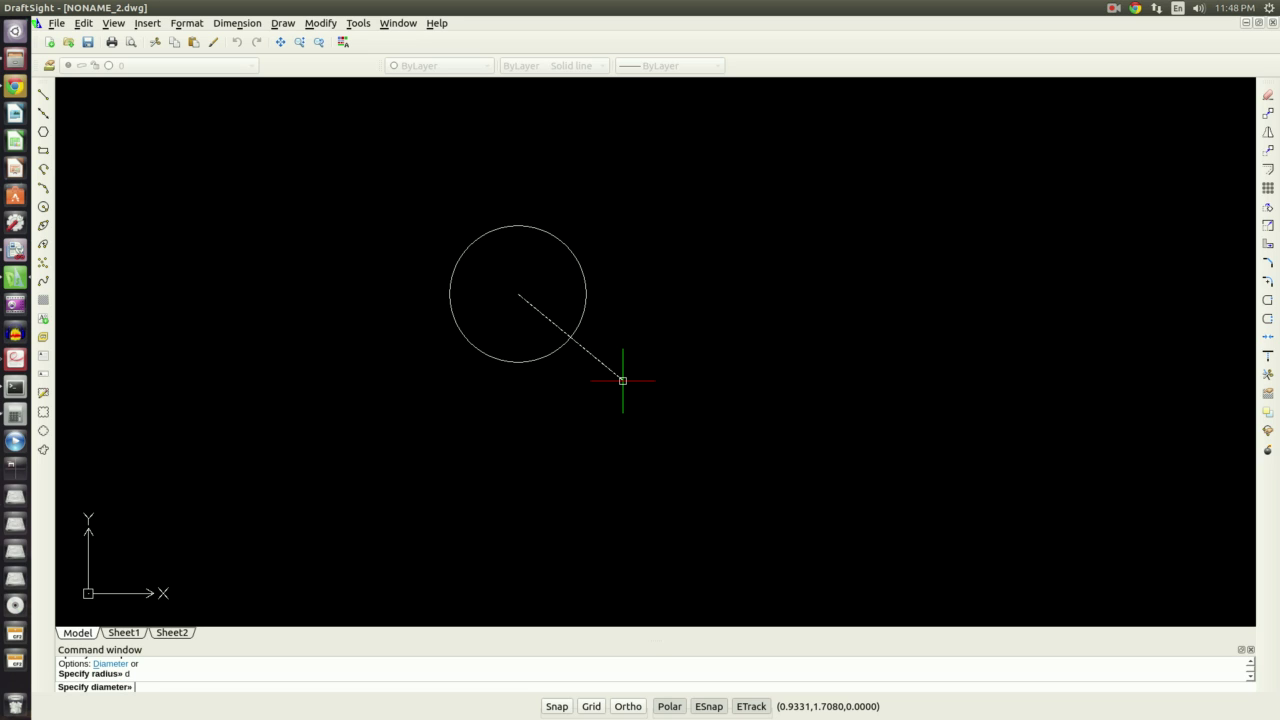
{"action": "type", "text": "152"}
{"action": "key", "text": "Return"}
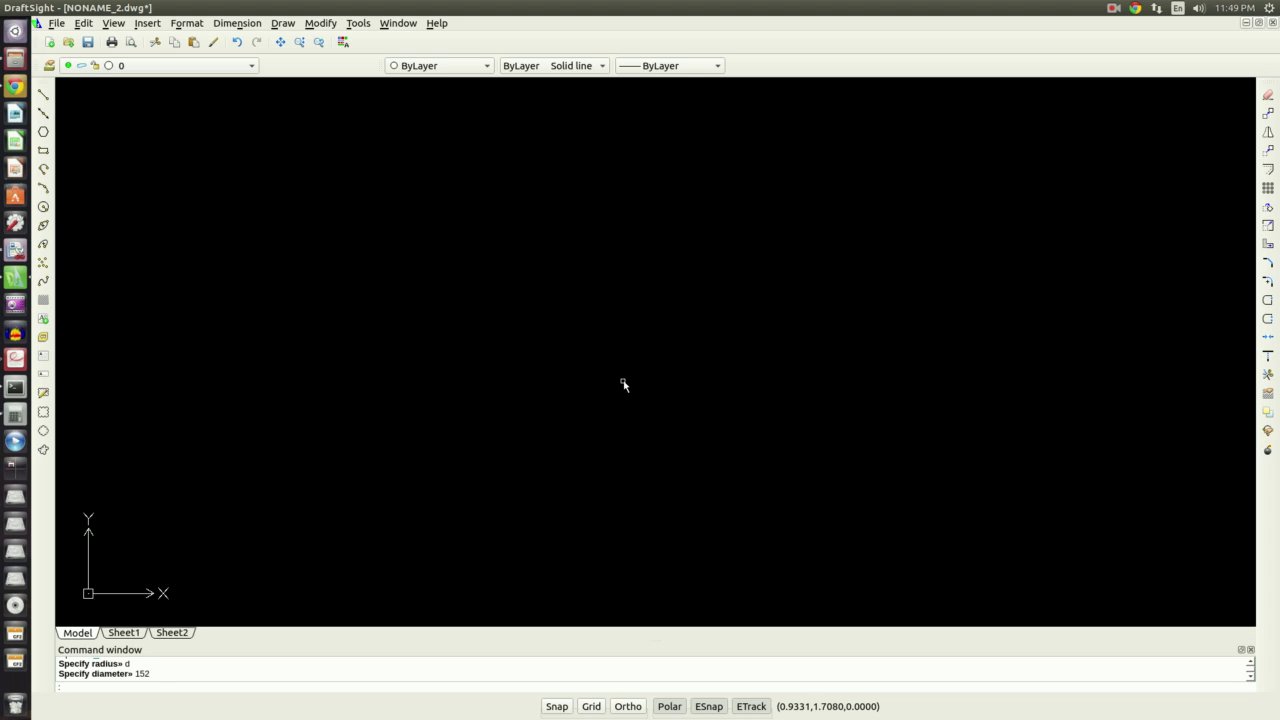
{"action": "key", "text": "Escape"}
{"action": "key", "text": "Escape"}
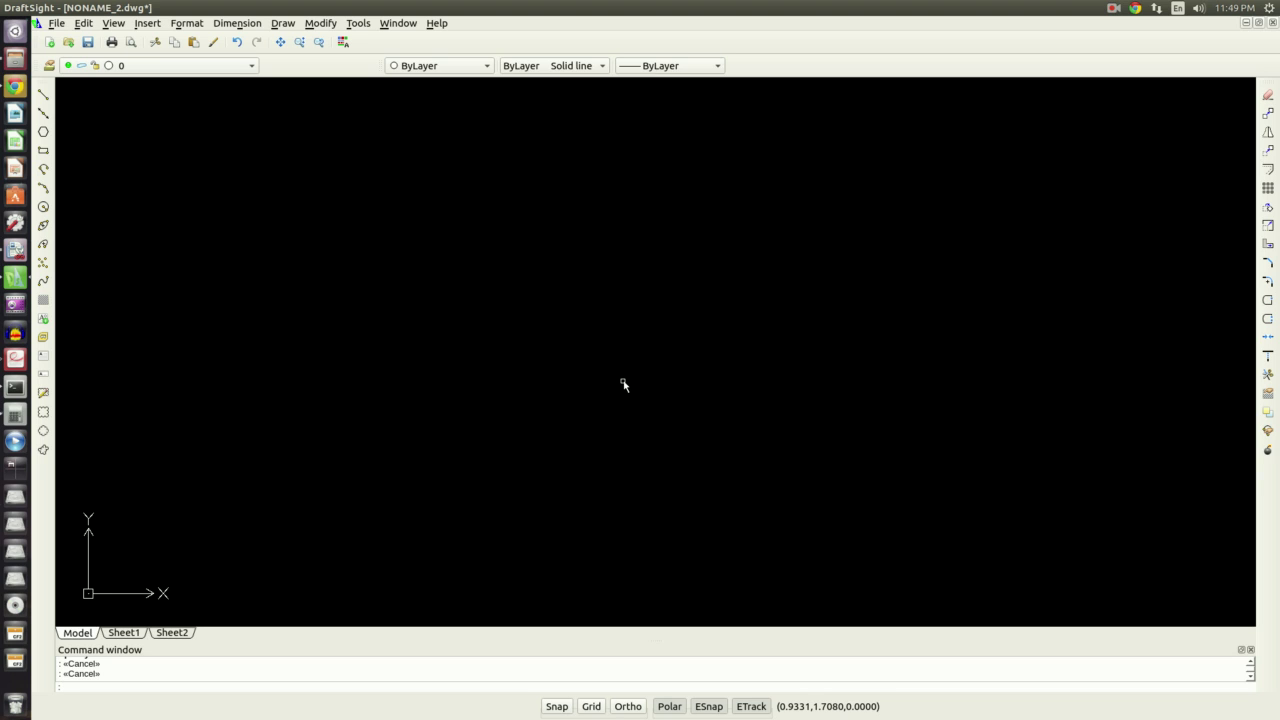
Step: Zoom to show the whole circle with empty space around it
{"action": "type", "text": "zoom"}
{"action": "key", "text": "Return"}
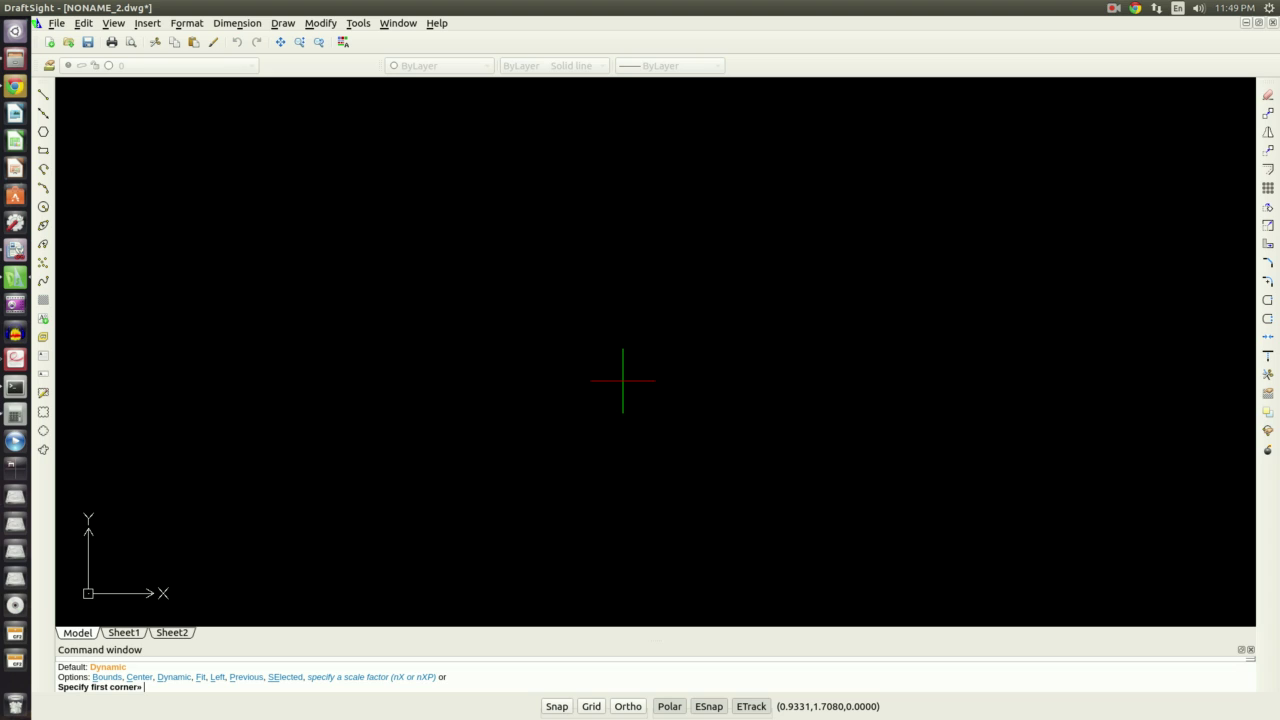
{"action": "type", "text": "a"}
{"action": "key", "text": "Return"}
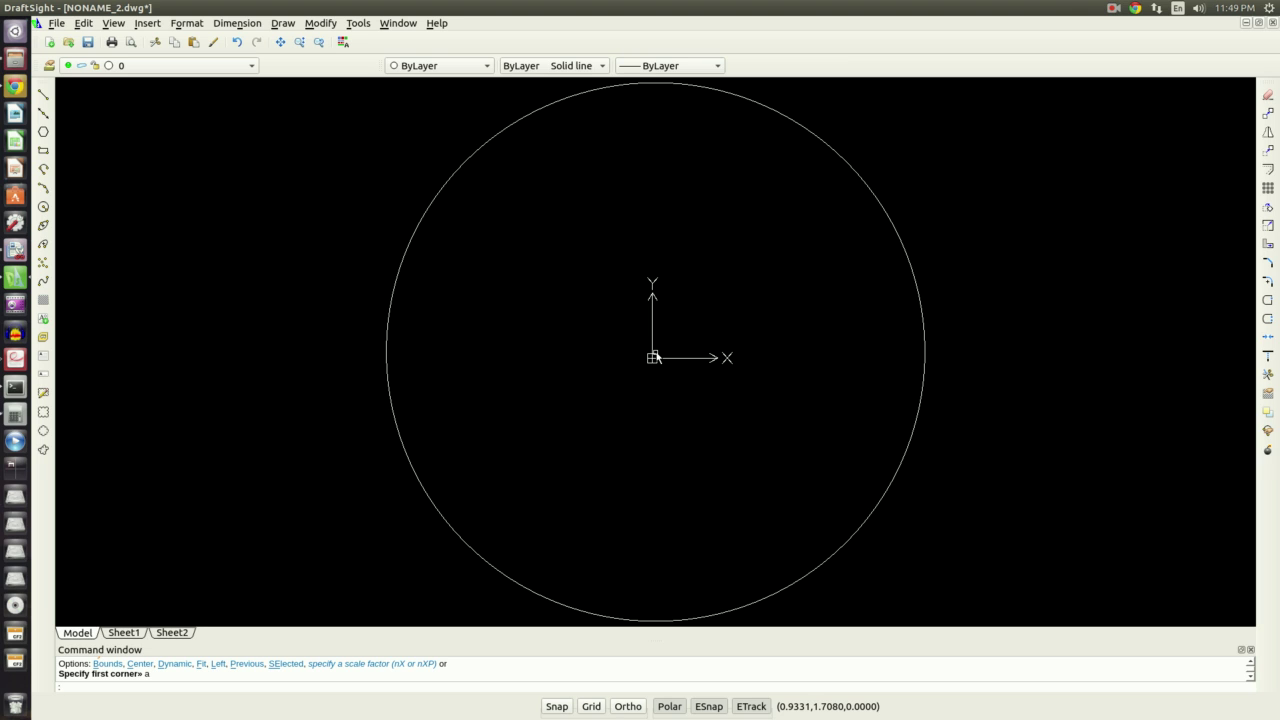
{"action": "scroll", "coordinate": [655, 357], "scroll_direction": "down", "scroll_amount": 5}
{"action": "left_click", "coordinate": [737, 477]}
{"action": "left_click", "coordinate": [534, 412]}
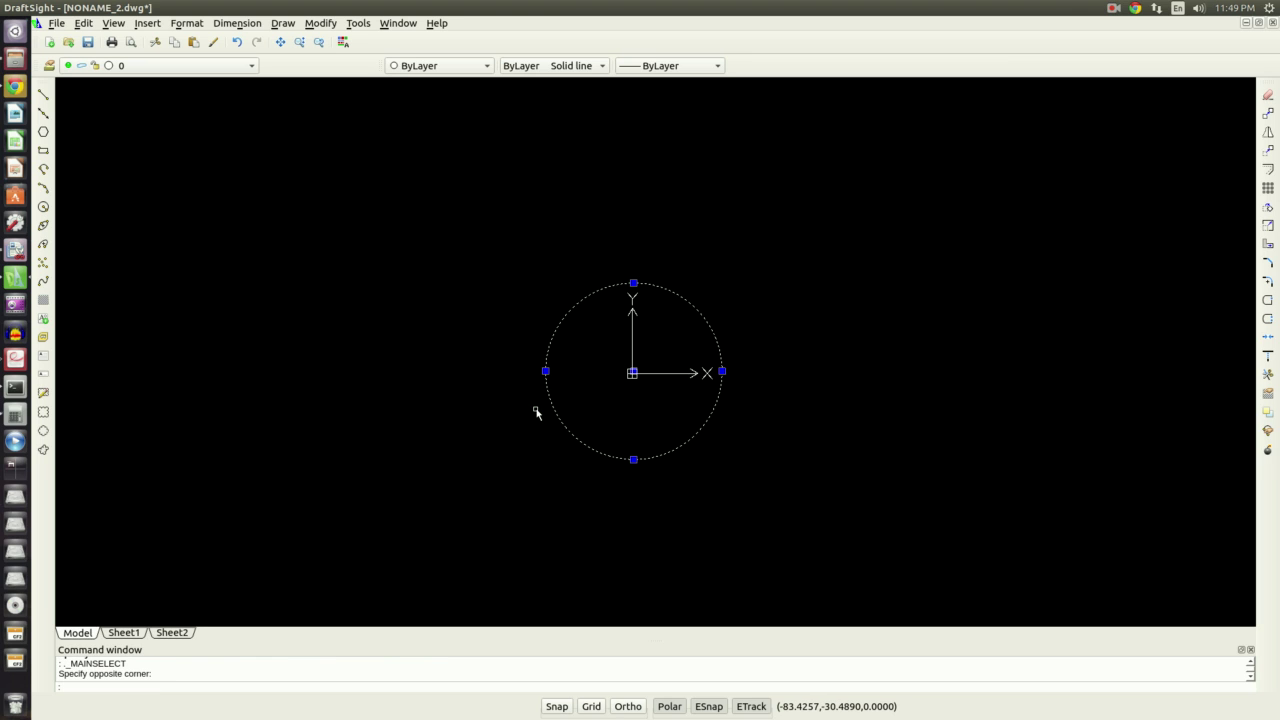
{"action": "type", "text": "m"}
{"action": "key", "text": "Return"}
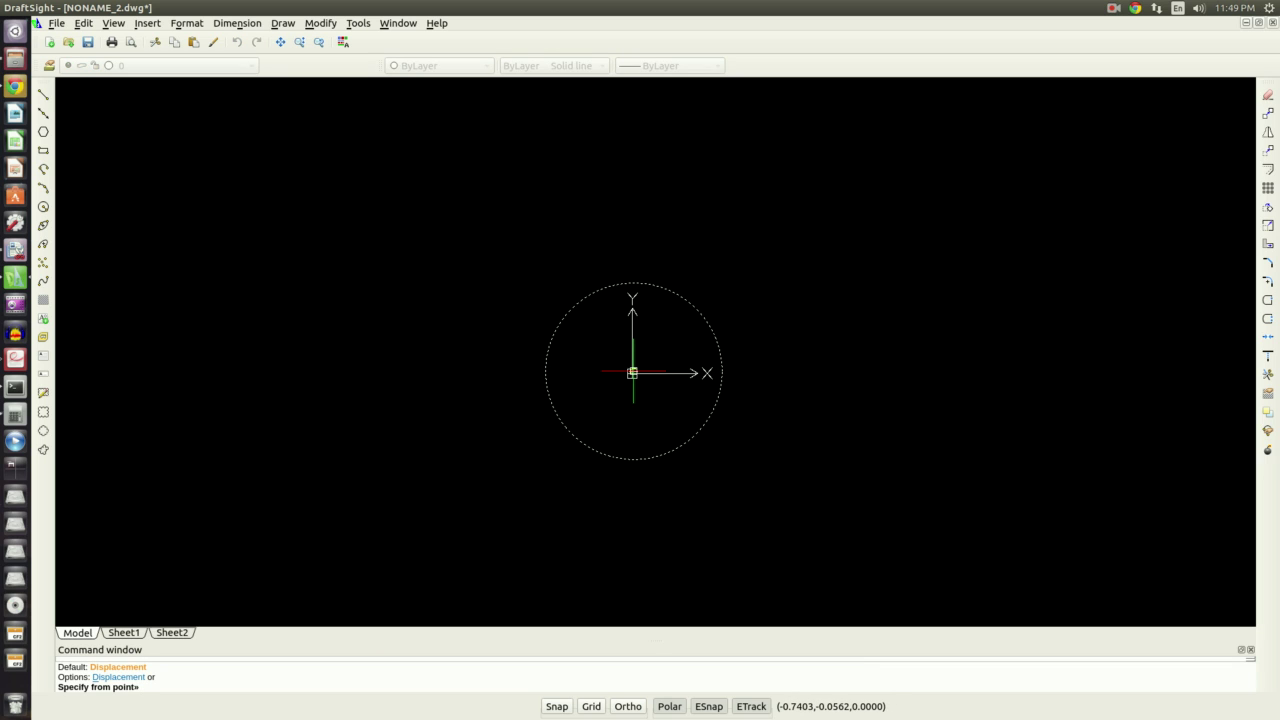
{"action": "left_click", "coordinate": [632, 373]}
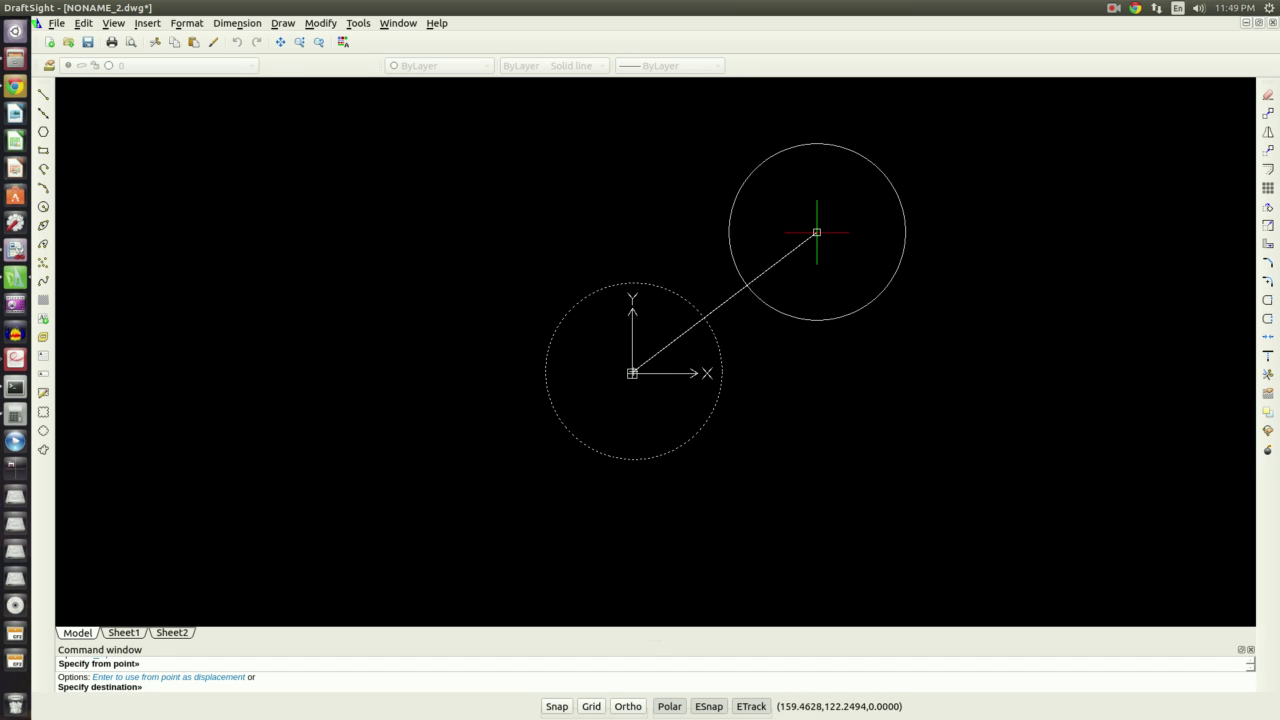
{"action": "key", "text": "Escape"}
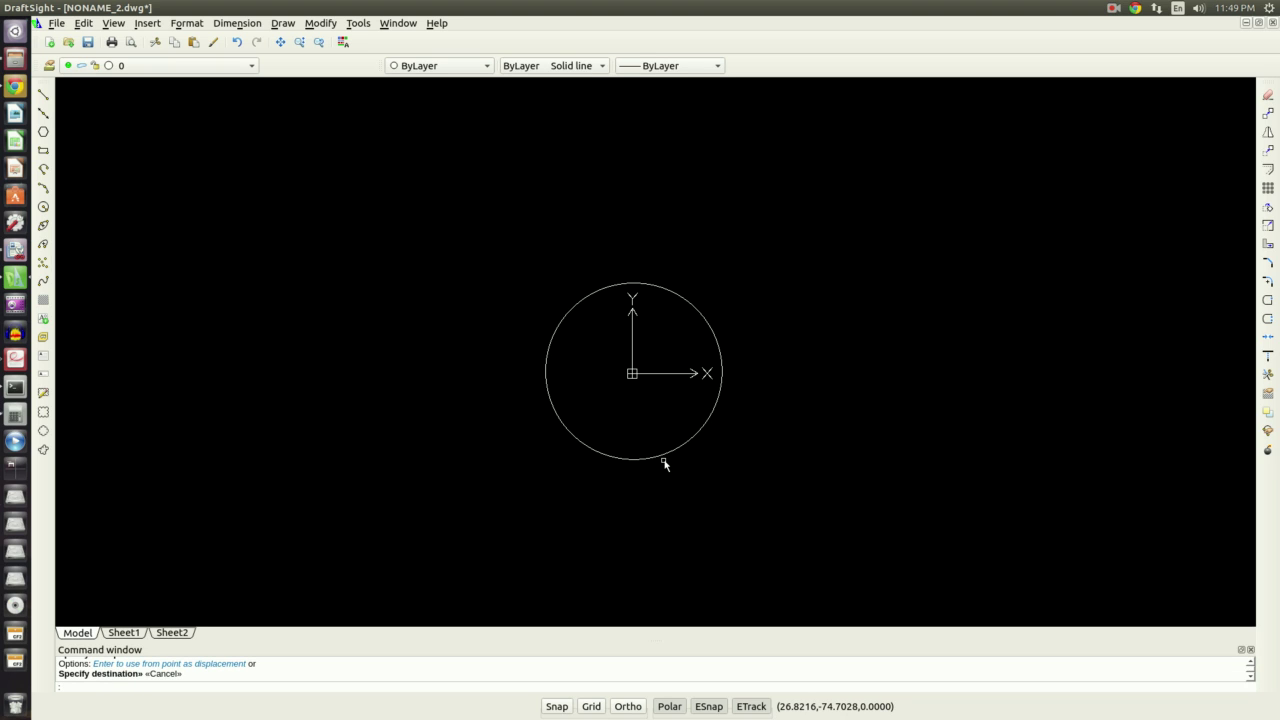
Step: Move the 152 diameter circle up and right of the origin, placing its centre at about X 138, Y 125
{"action": "type", "text": "m"}
{"action": "key", "text": "Return"}
{"action": "left_click", "coordinate": [664, 535]}
{"action": "left_click", "coordinate": [559, 425]}
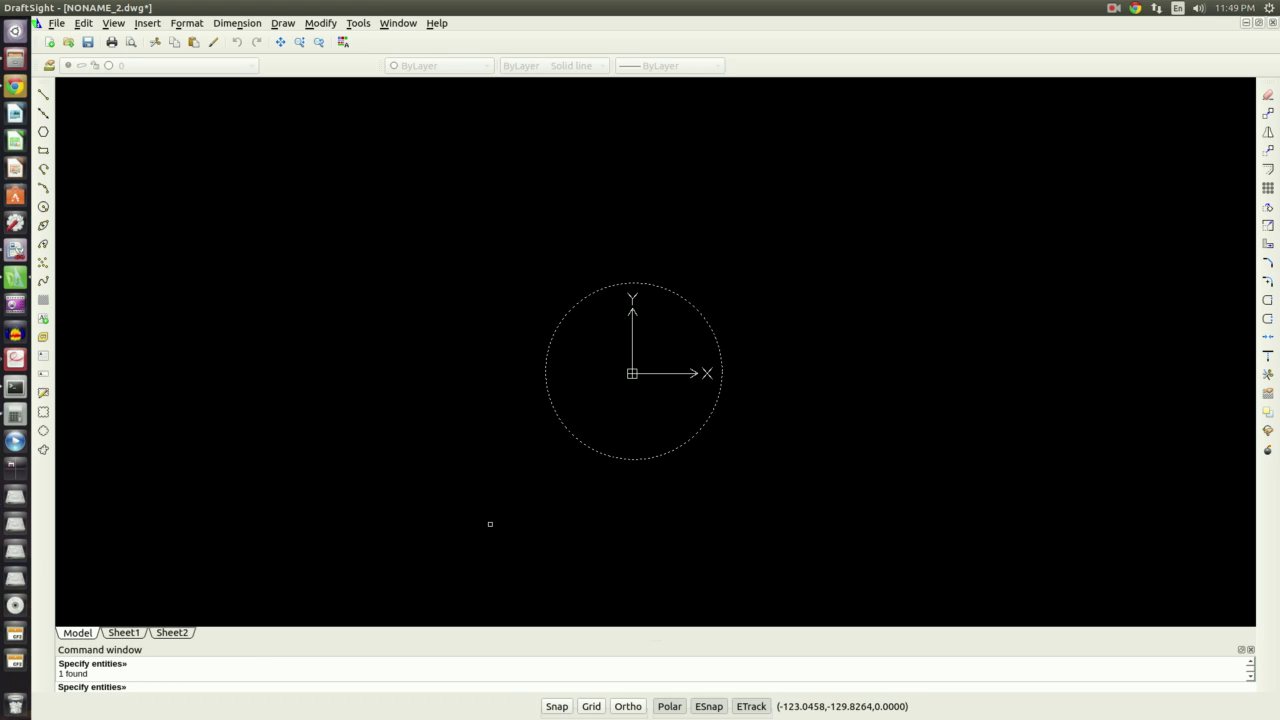
{"action": "key", "text": "Return"}
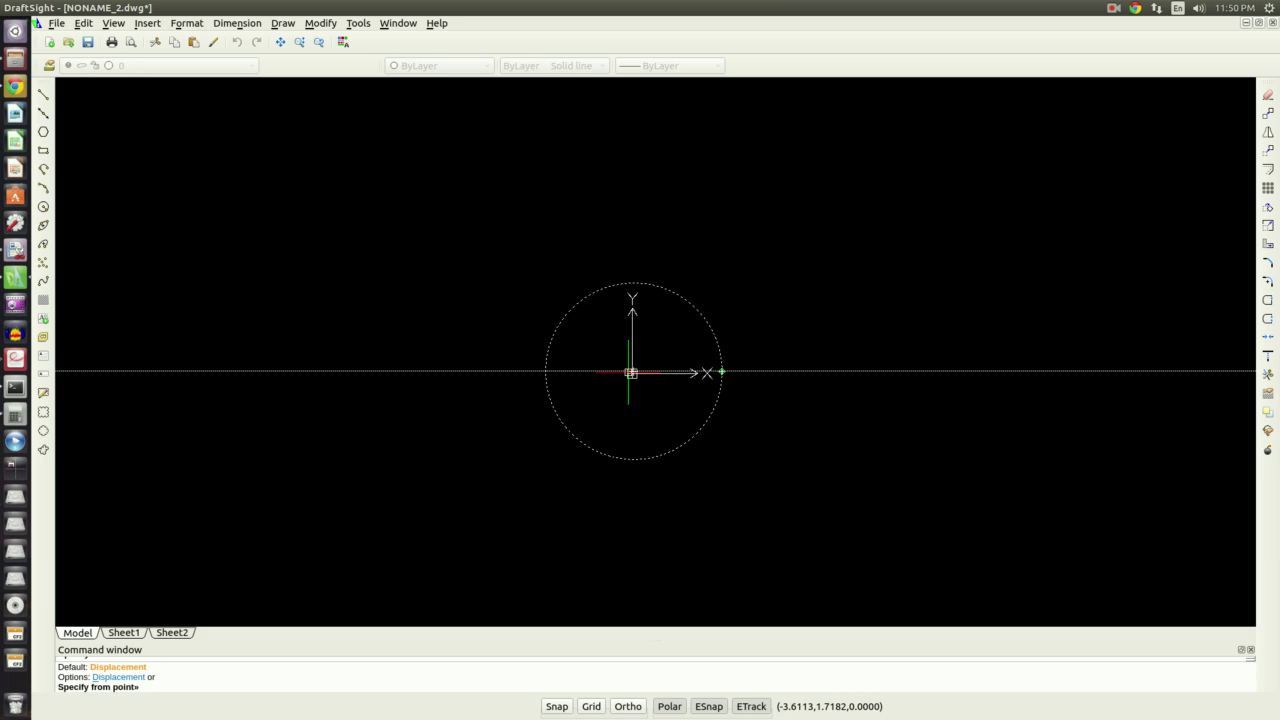
{"action": "left_click", "coordinate": [632, 372]}
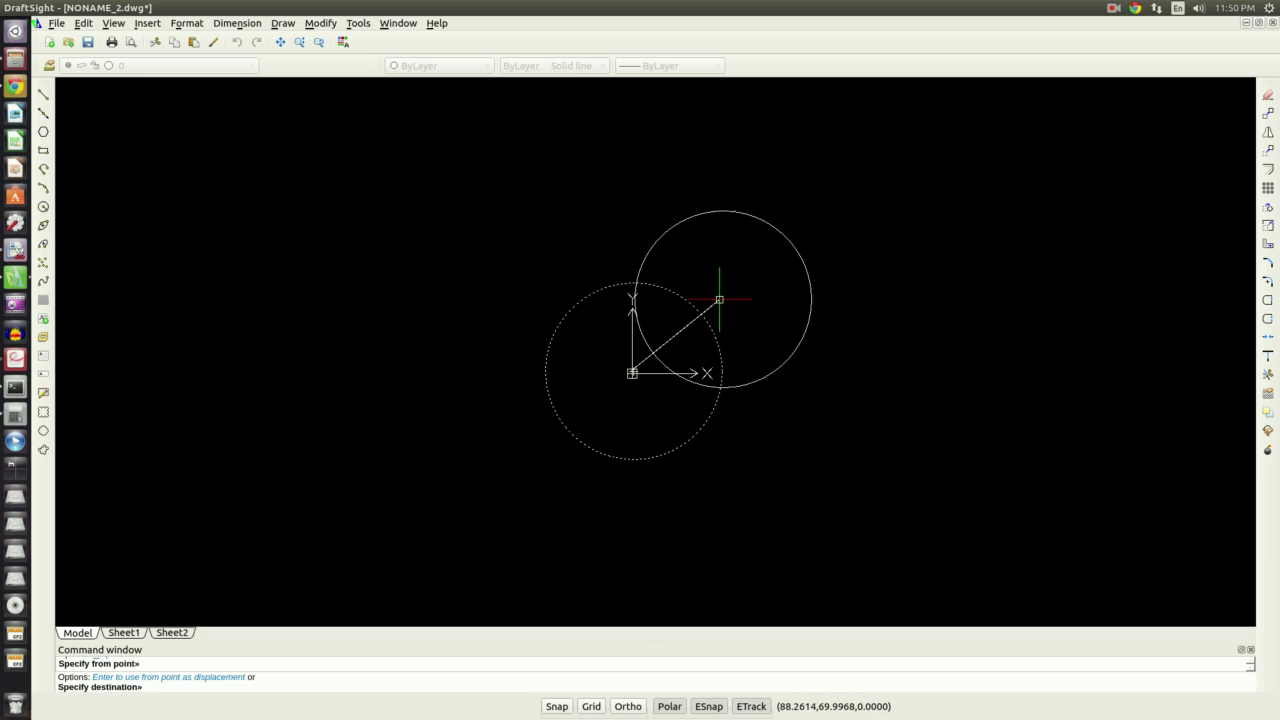
{"action": "left_click", "coordinate": [790, 228]}
Step: Draw the bore as a circle with a diameter of 19 at the centre of the outer circle
{"action": "mouse_move", "coordinate": [726, 186]}
{"action": "middle_mouse_down"}
{"action": "mouse_move", "coordinate": [674, 351]}
{"action": "mouse_move", "coordinate": [580, 463]}
{"action": "middle_mouse_up"}
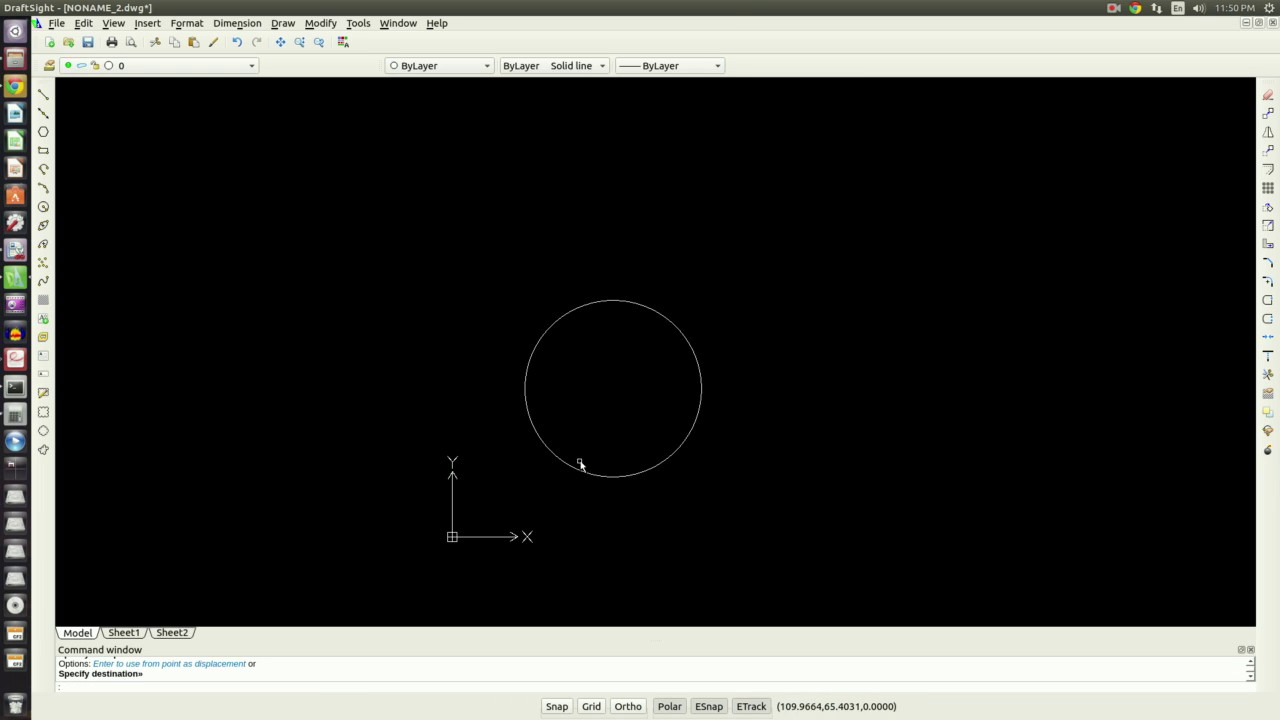
{"action": "scroll", "coordinate": [617, 450], "scroll_direction": "up", "scroll_amount": 2}
{"action": "middle_click_drag", "start_coordinate": [660, 339], "coordinate": [626, 437]}
{"action": "scroll", "coordinate": [554, 414], "scroll_direction": "down", "scroll_amount": 1}
{"action": "middle_click_drag", "start_coordinate": [554, 414], "coordinate": [529, 414]}
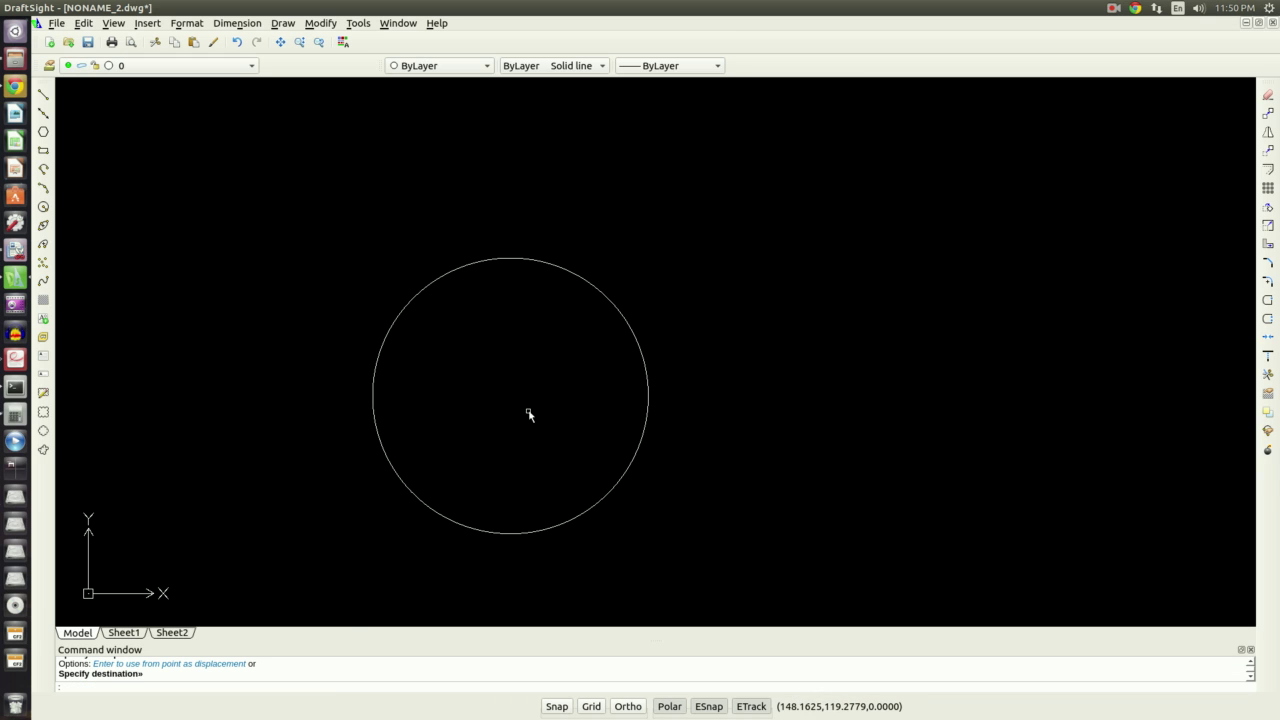
{"action": "scroll", "coordinate": [527, 413], "scroll_direction": "up", "scroll_amount": 1}
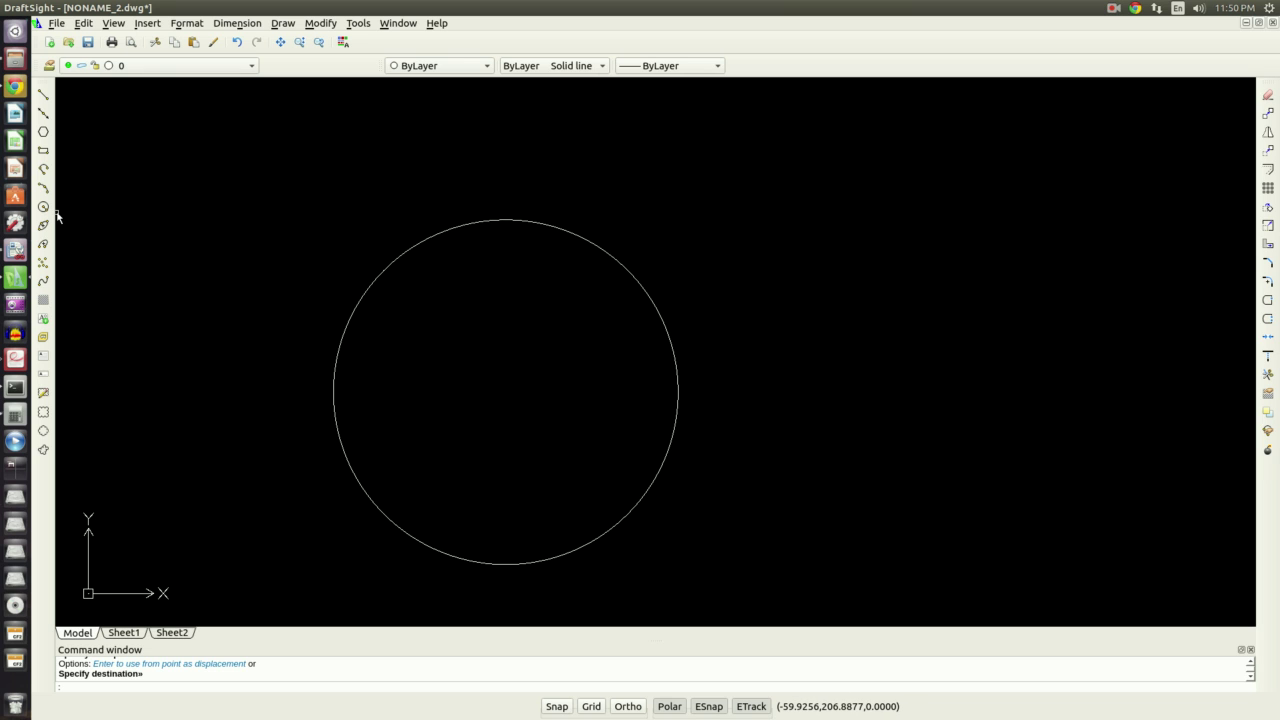
{"action": "key", "text": "alt+Tab"}
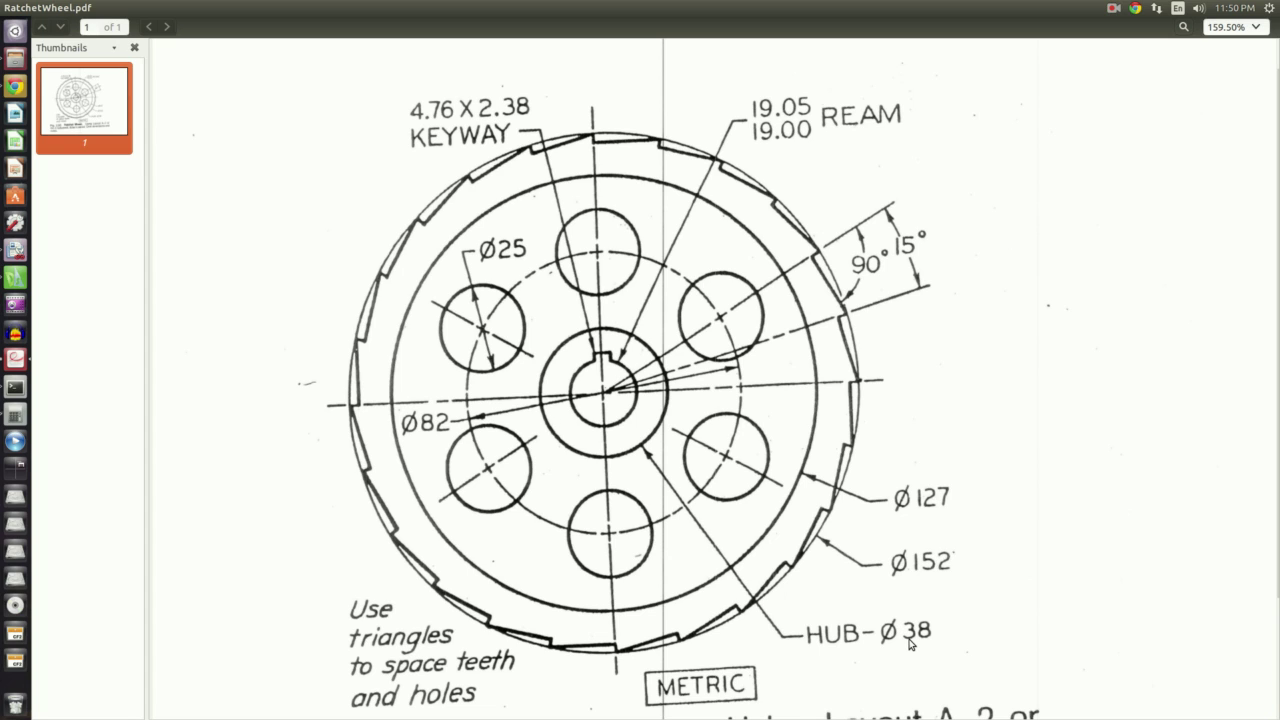
{"action": "key", "text": "alt+Tab"}
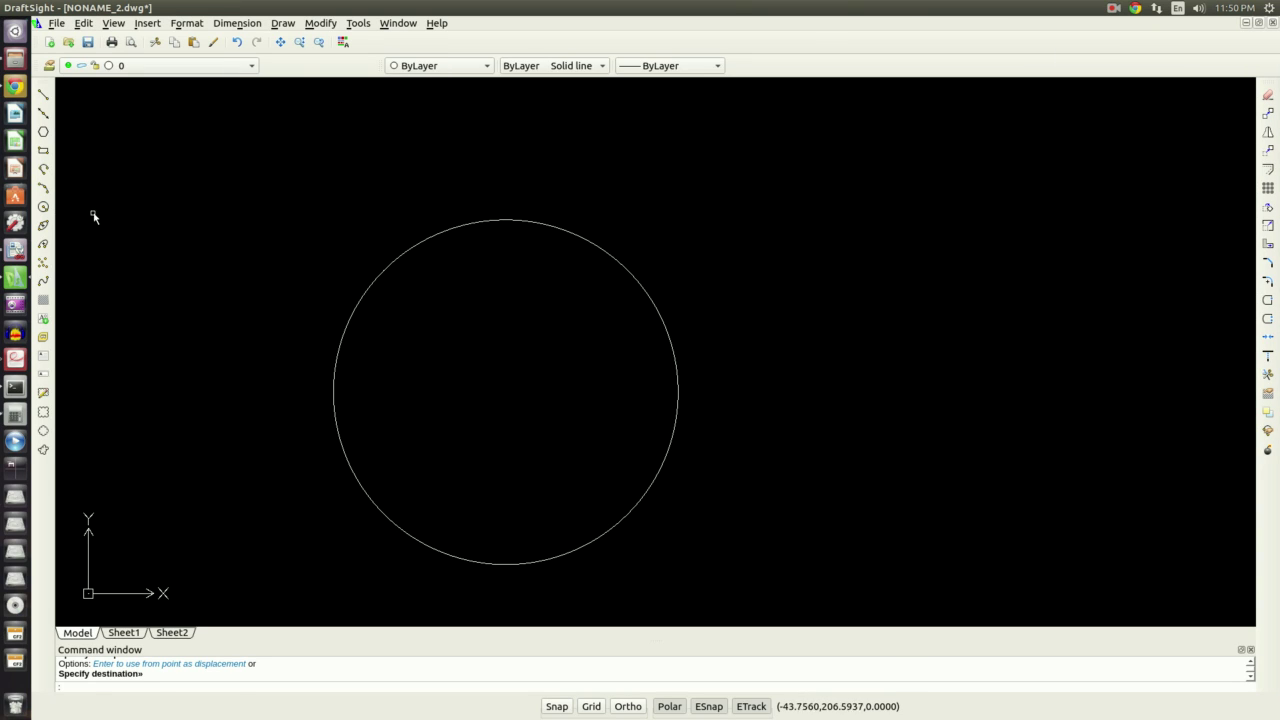
{"action": "left_click", "coordinate": [40, 208]}
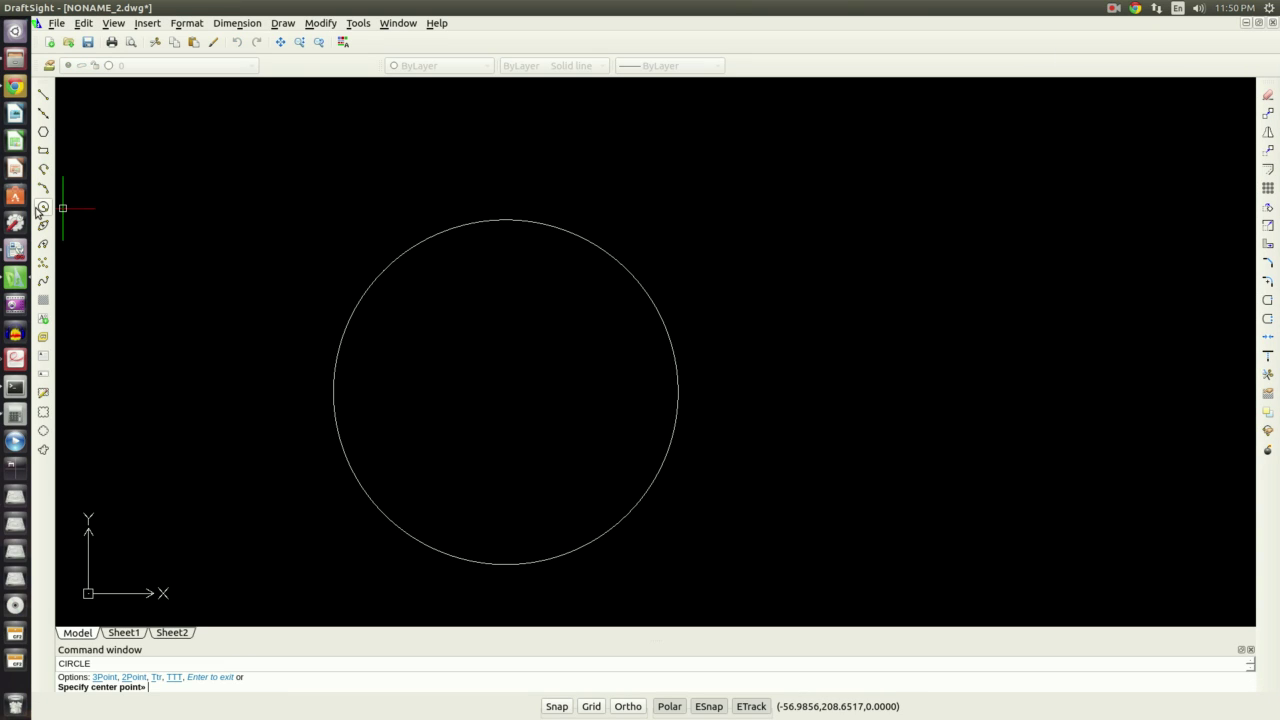
{"action": "left_click", "coordinate": [505, 392]}
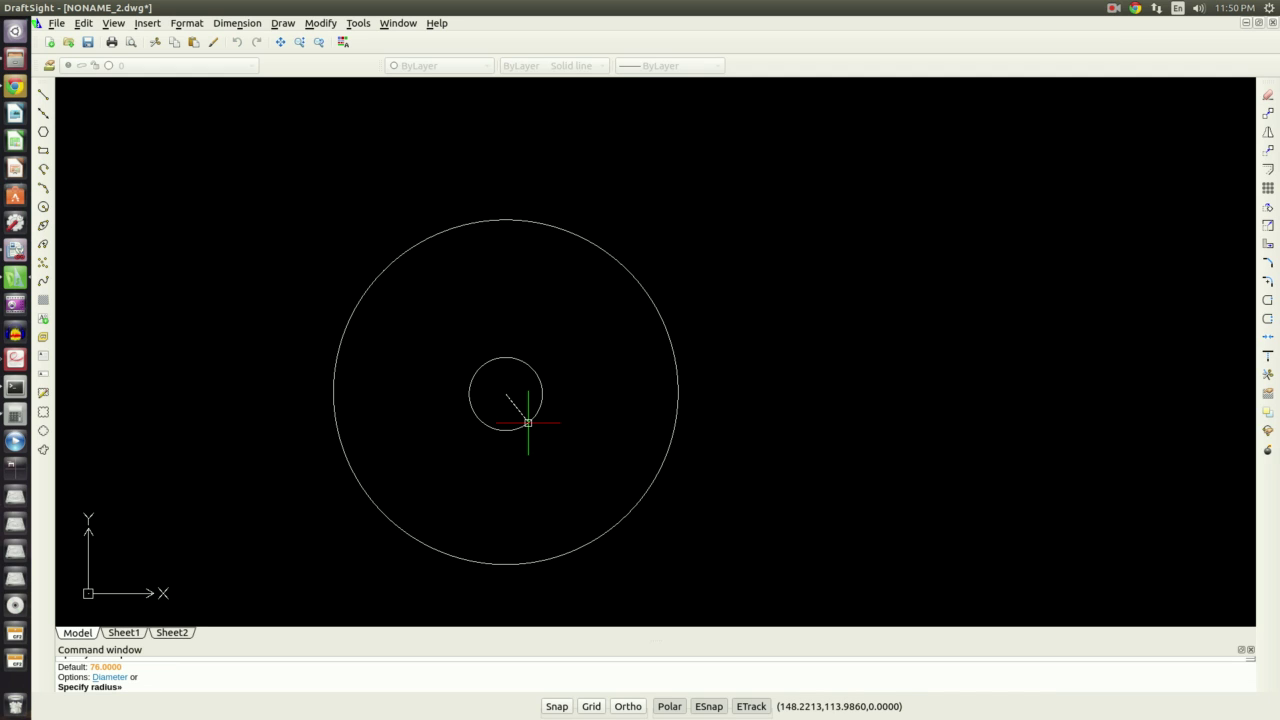
{"action": "type", "text": "d"}
{"action": "key", "text": "Return"}
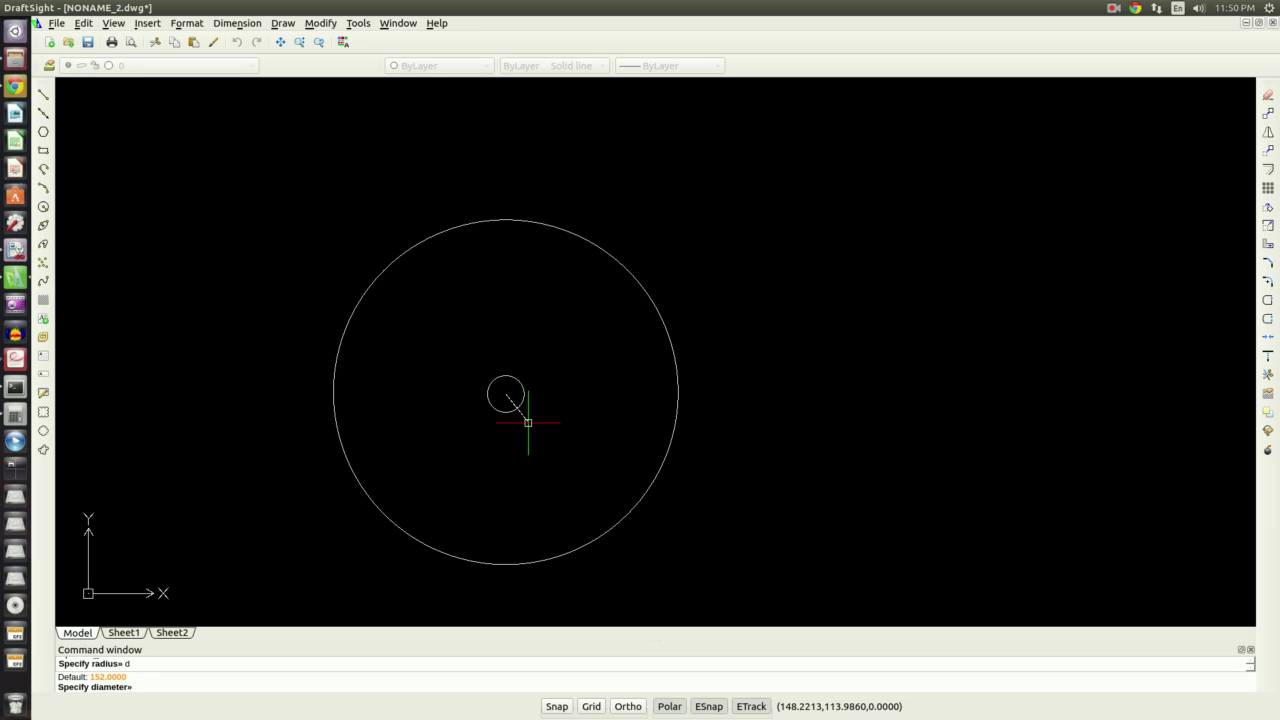
{"action": "type", "text": "19"}
{"action": "key", "text": "Return"}
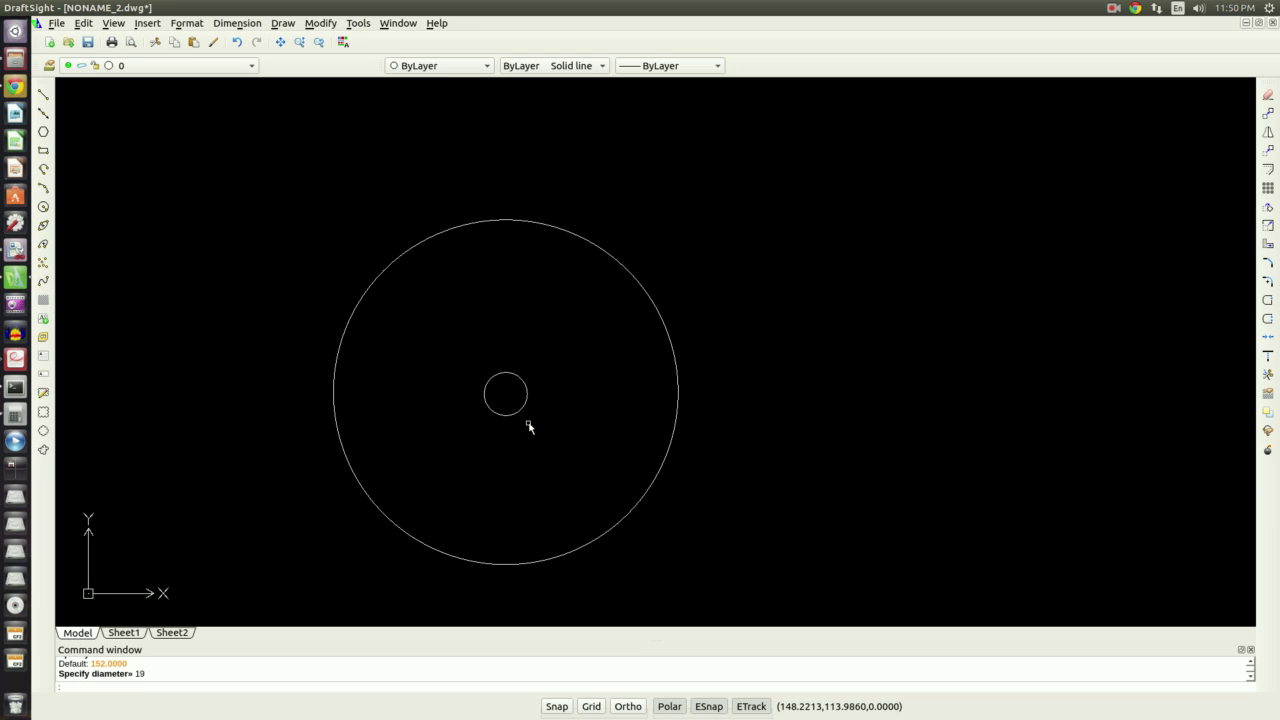
Step: Draw the hub as a circle with a diameter of 38, centred on the bore
{"action": "key", "text": "Return"}
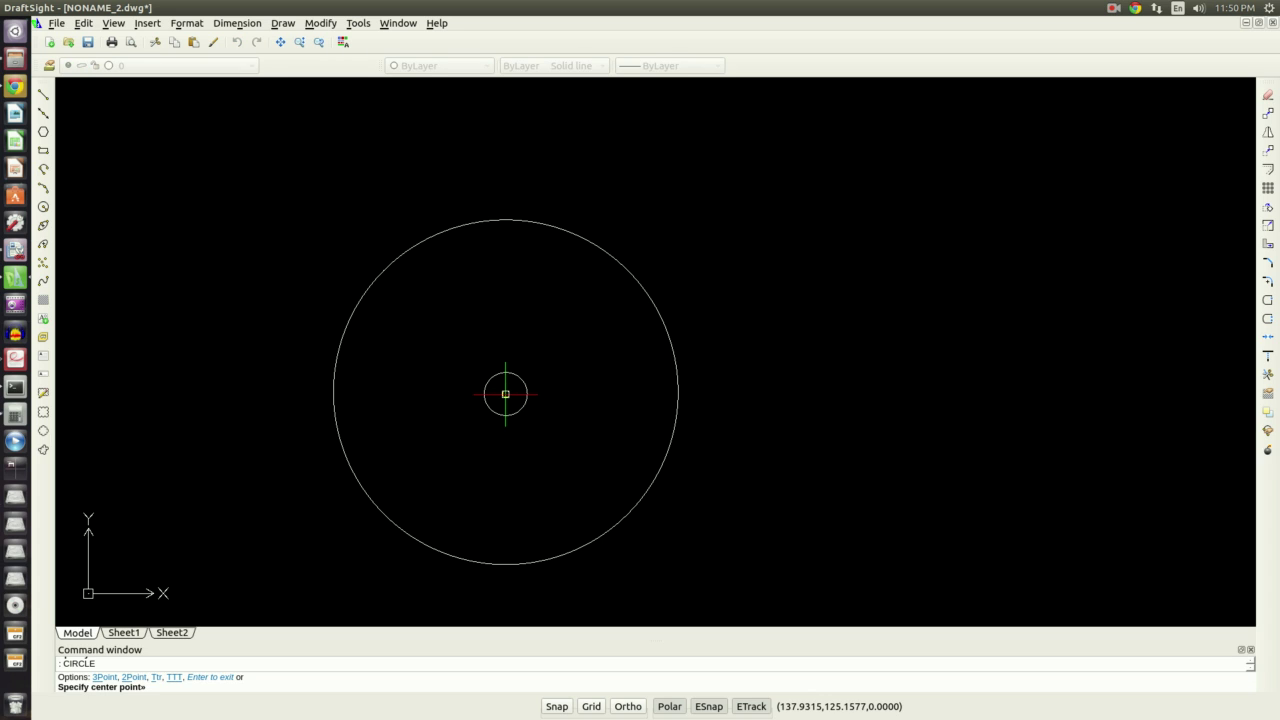
{"action": "left_click", "coordinate": [505, 394]}
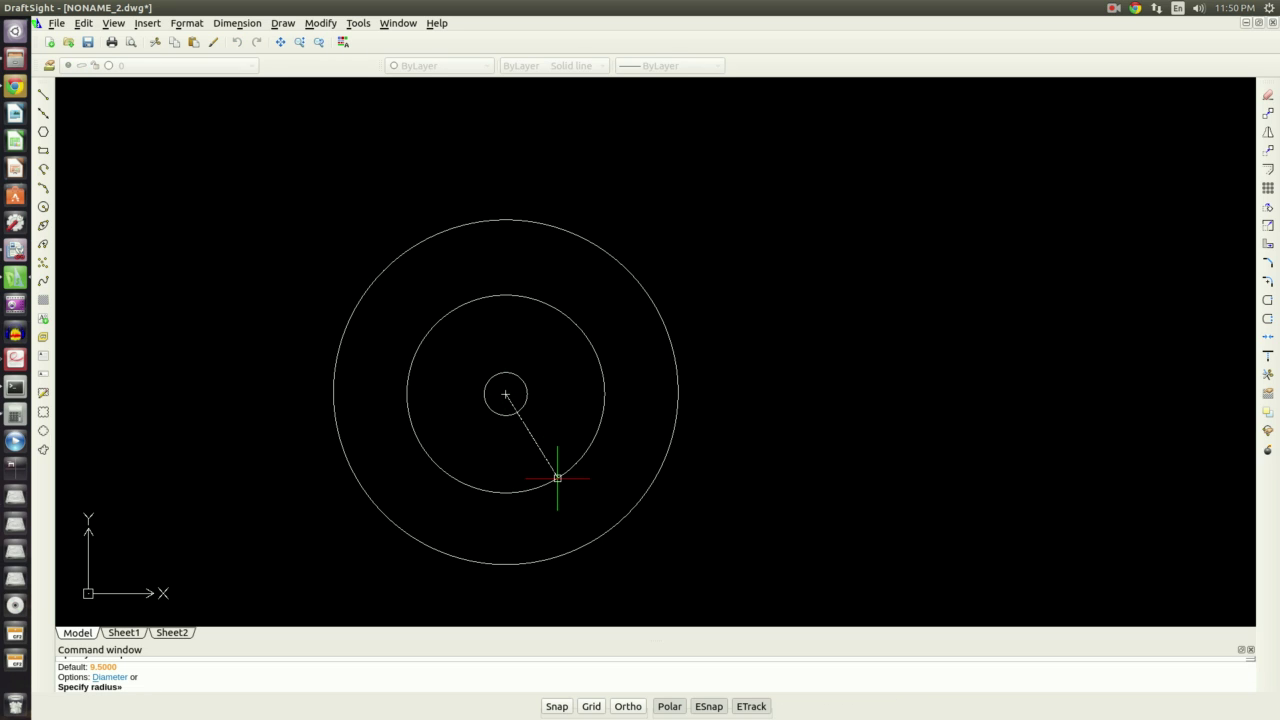
{"action": "type", "text": "d"}
{"action": "key", "text": "Return"}
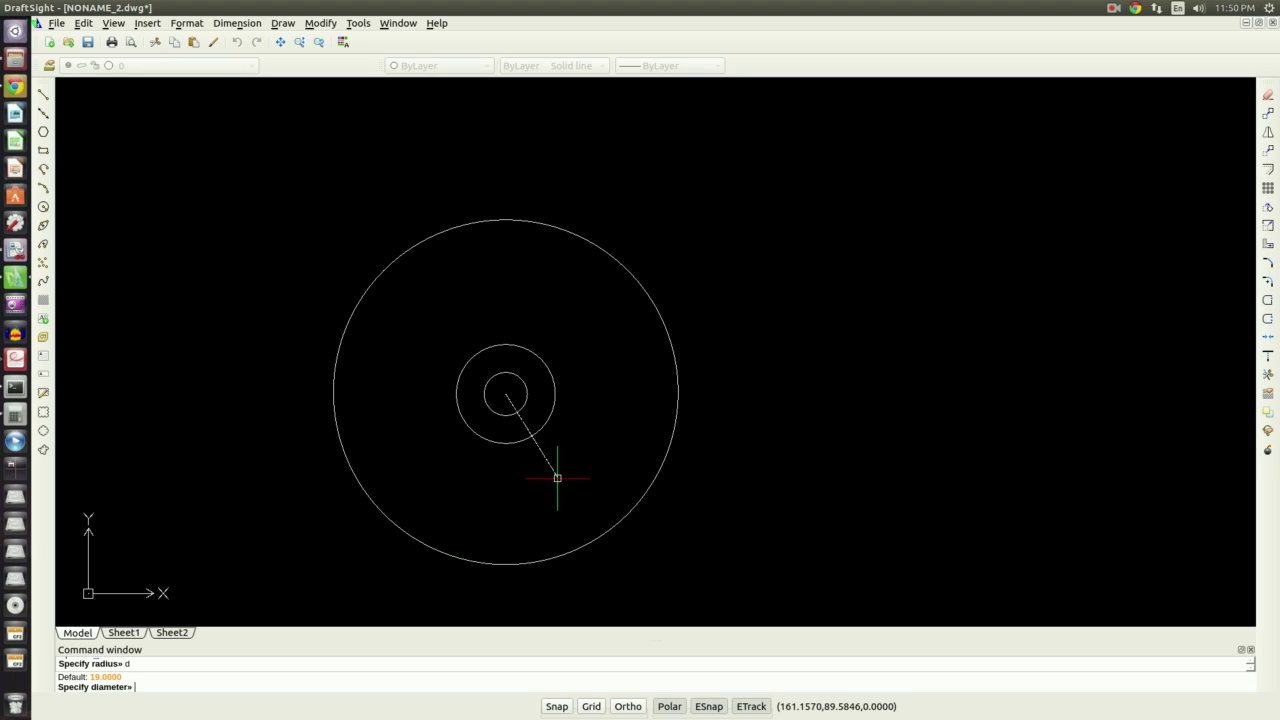
{"action": "type", "text": "38"}
{"action": "key", "text": "Return"}
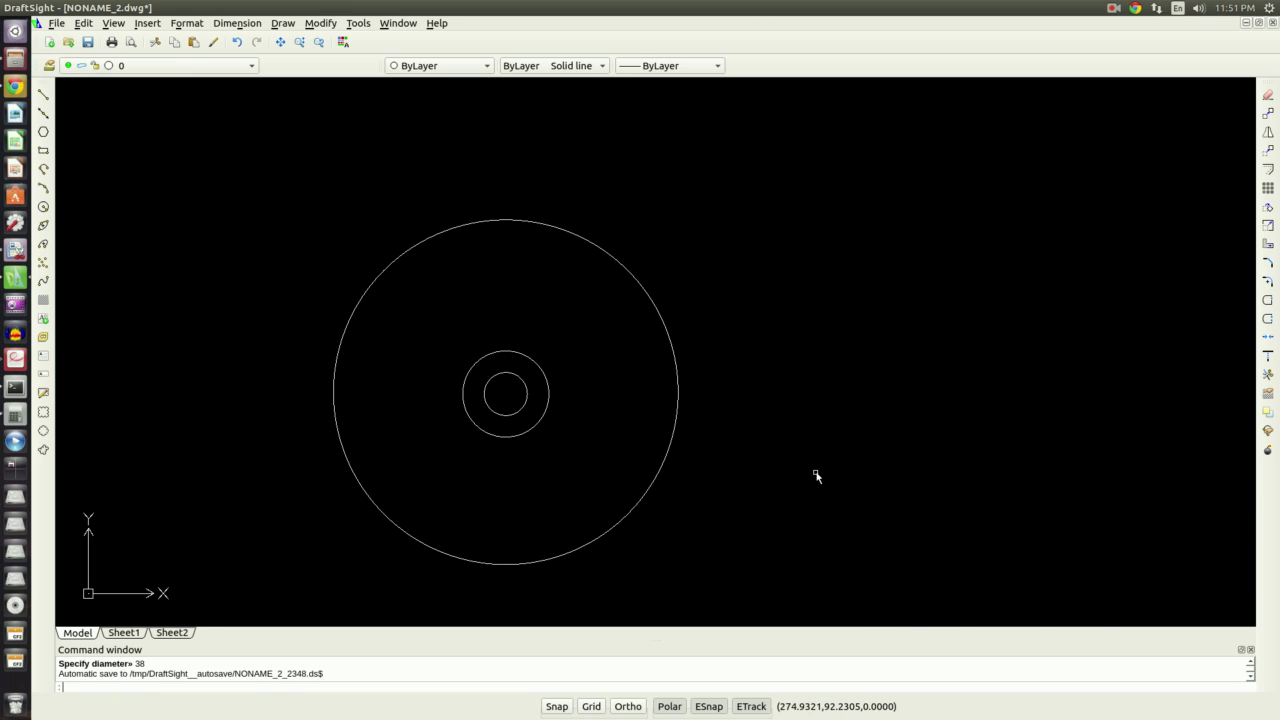
Step: Draw the centreline circle for the six holes with a diameter of 82, centred on the bore
{"action": "key", "text": "alt+Tab"}
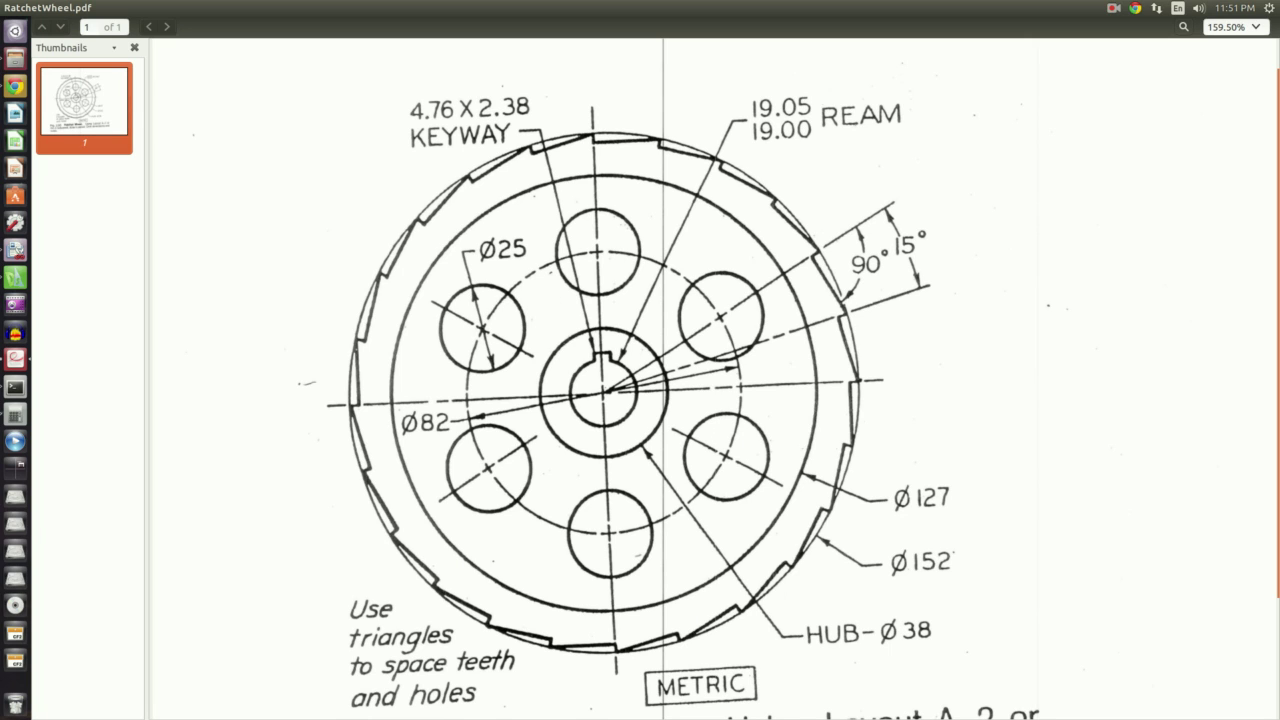
{"action": "key", "text": "alt+Tab"}
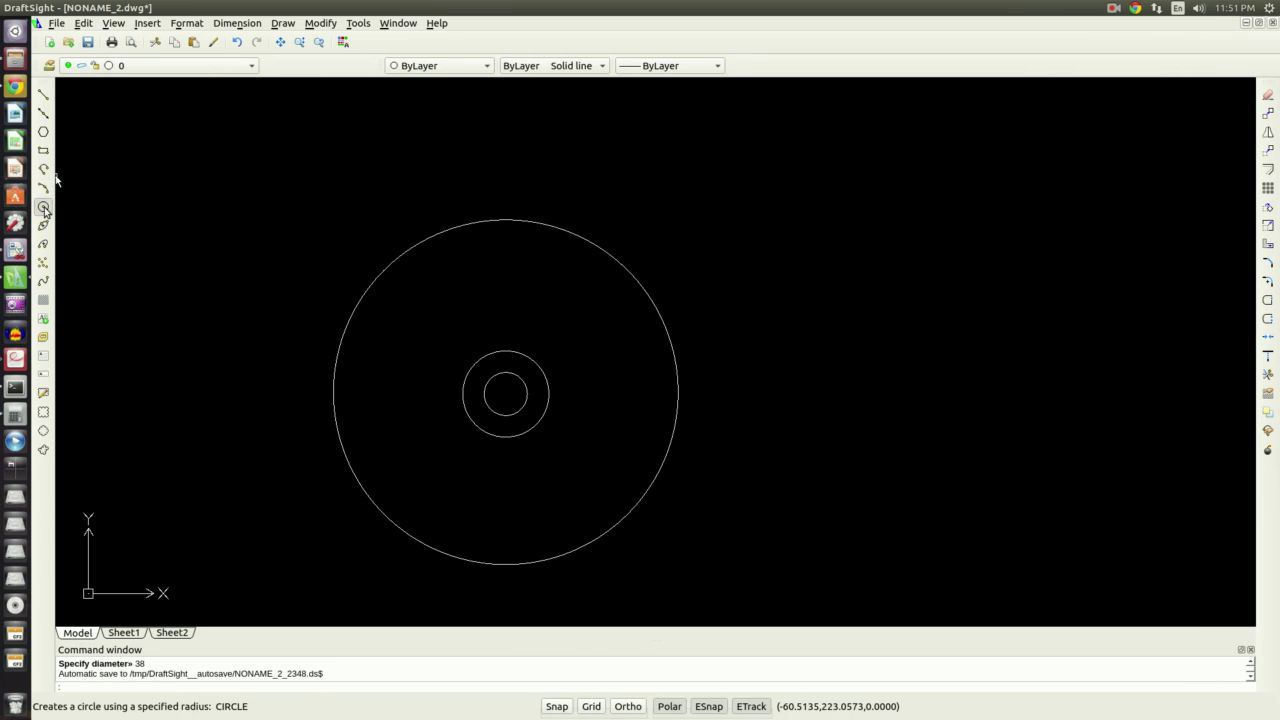
{"action": "left_click", "coordinate": [43, 207]}
{"action": "left_click", "coordinate": [505, 394]}
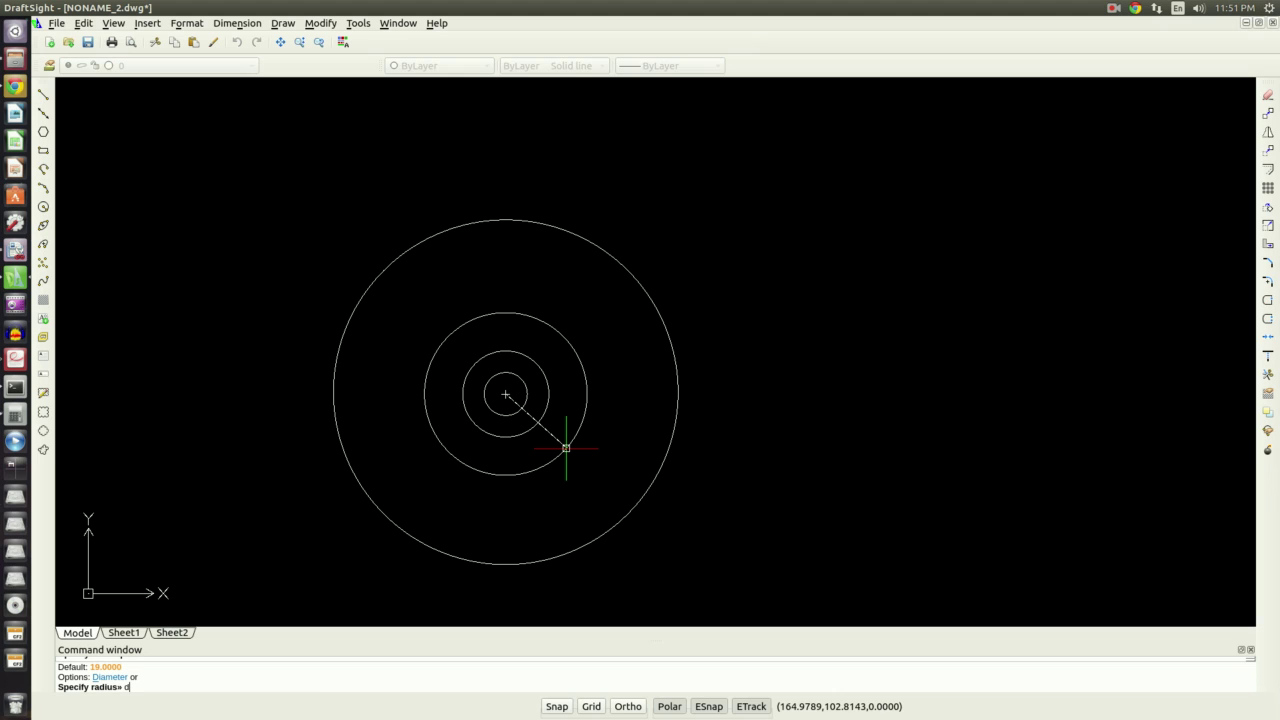
{"action": "type", "text": "d"}
{"action": "key", "text": "Return"}
{"action": "type", "text": "8"}
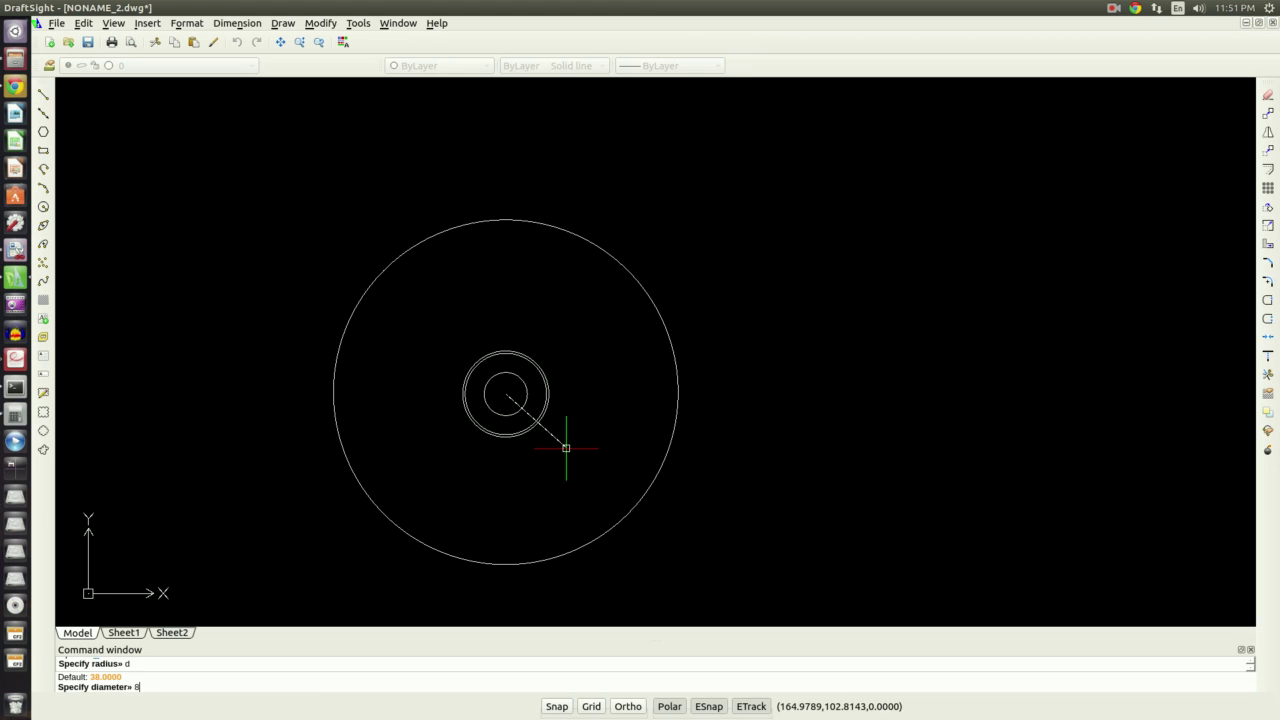
{"action": "type", "text": "2"}
{"action": "key", "text": "Return"}
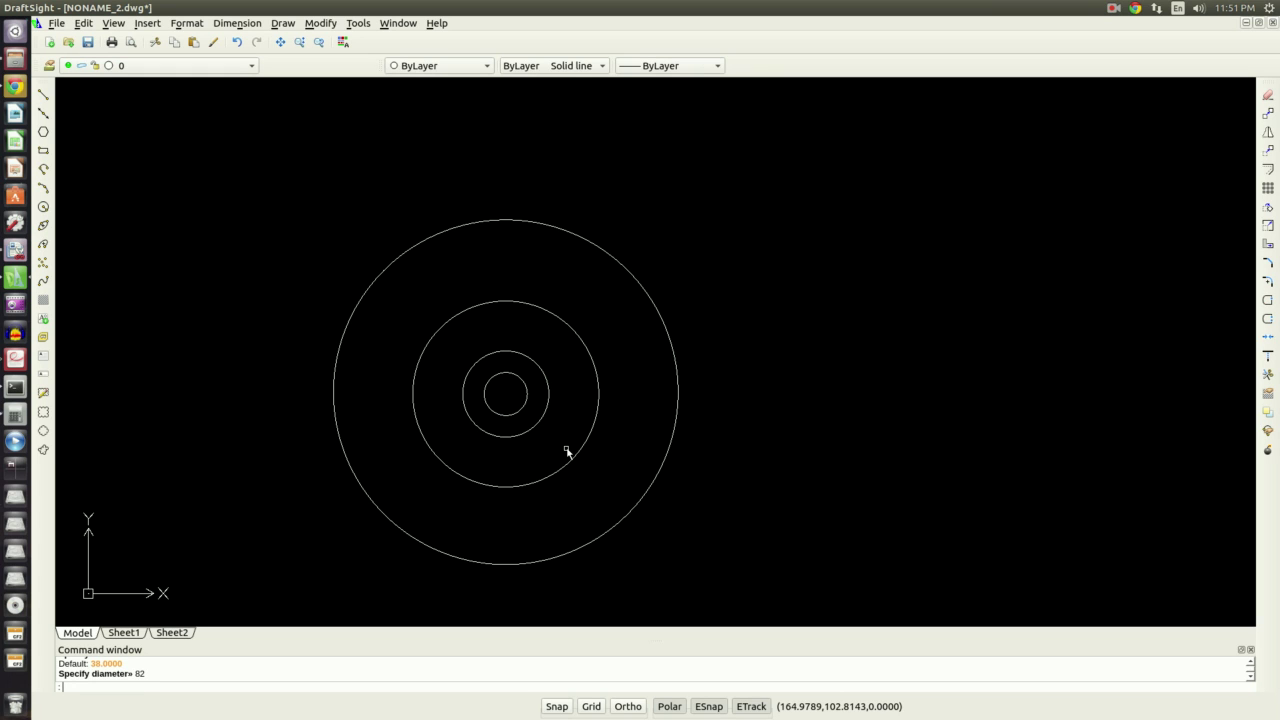
Step: Draw a circle with a diameter of 127, centred on the bore
{"action": "key", "text": "alt+Tab"}
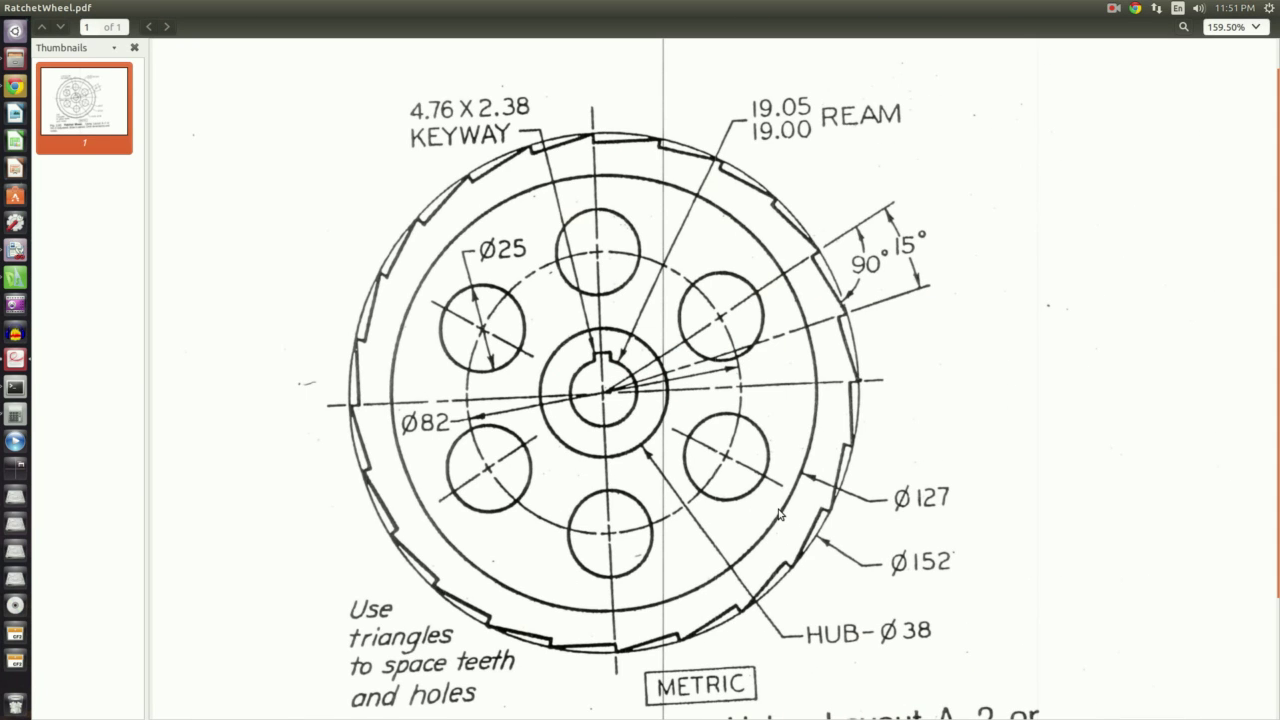
{"action": "key", "text": "alt+Tab"}
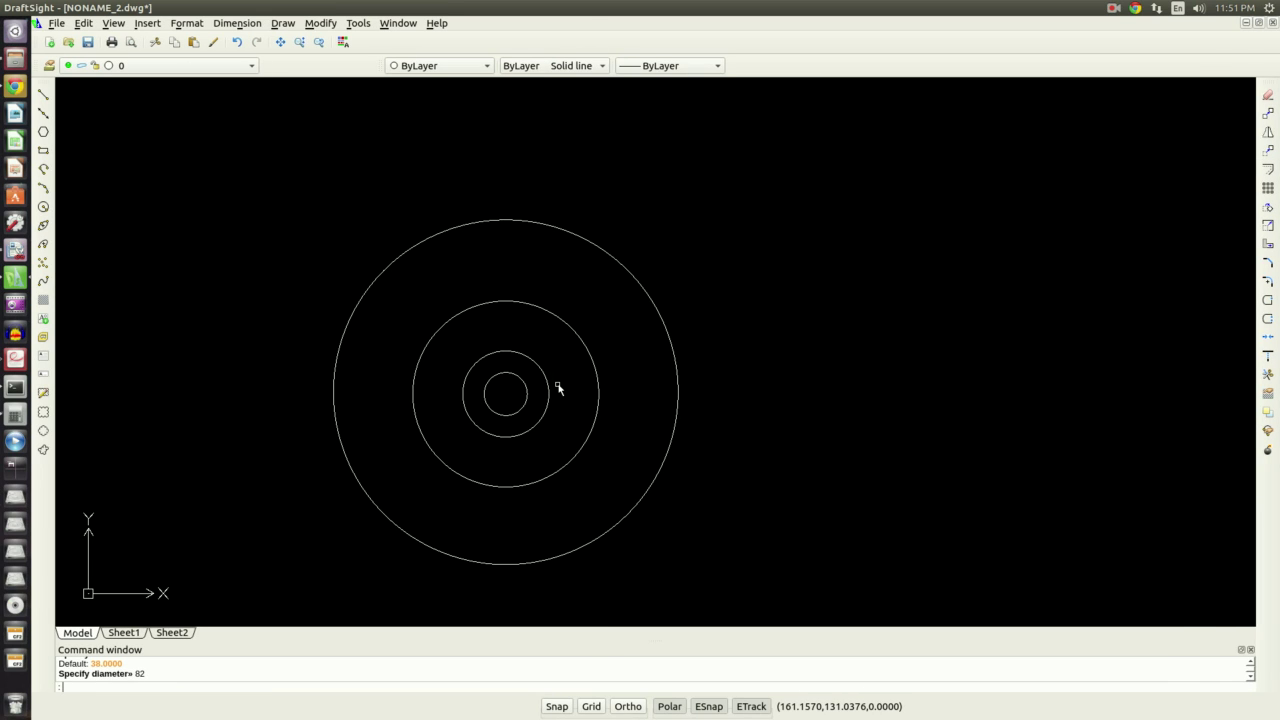
{"action": "key", "text": "Return"}
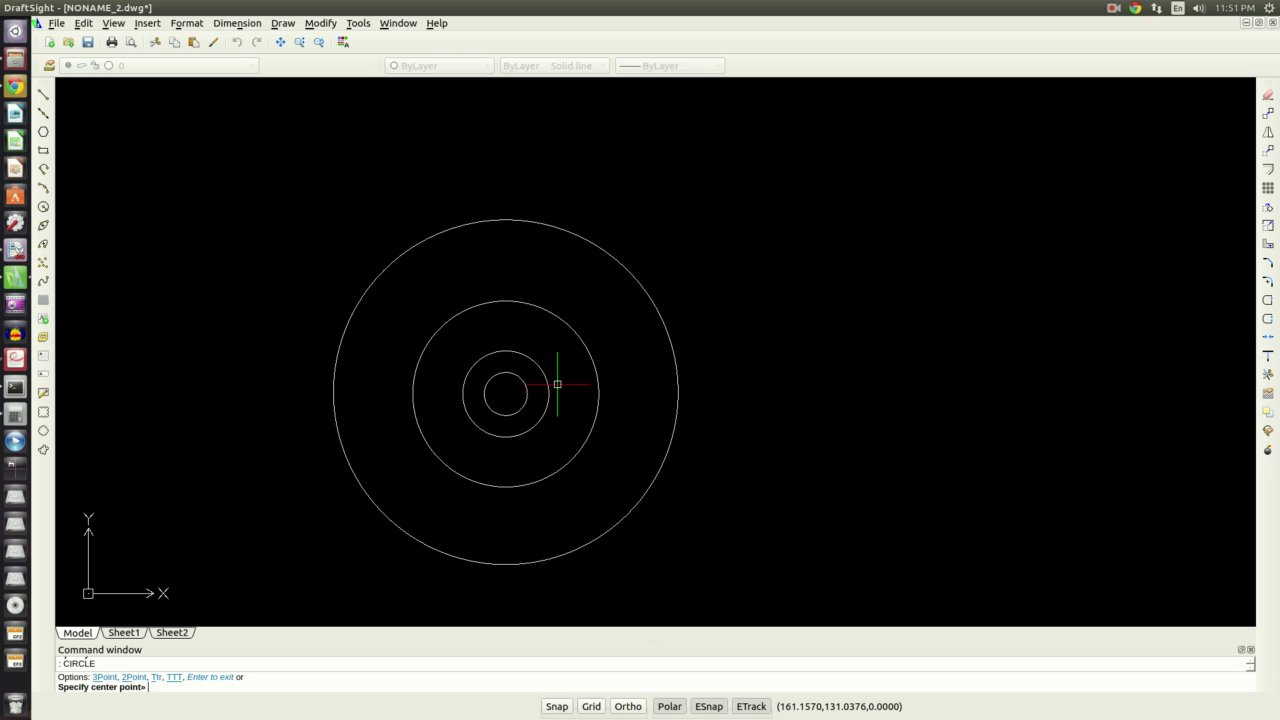
{"action": "left_click", "coordinate": [505, 394]}
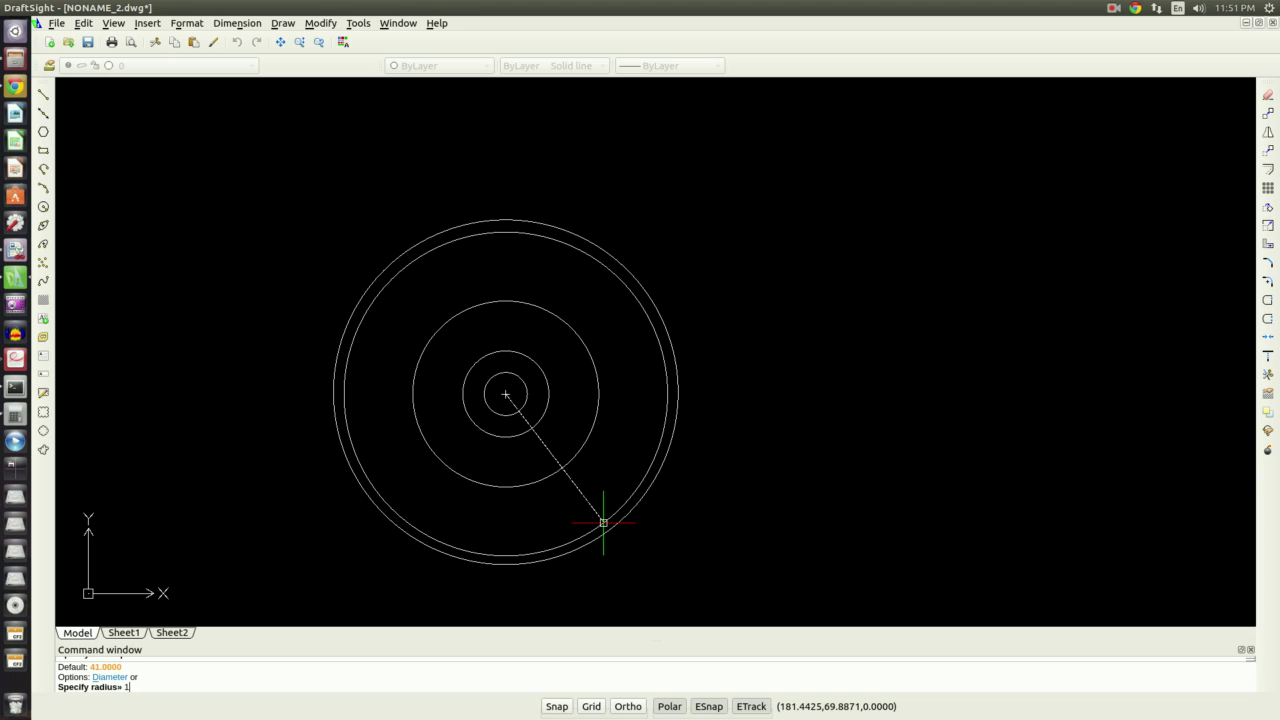
{"action": "type", "text": "d"}
{"action": "key", "text": "Return"}
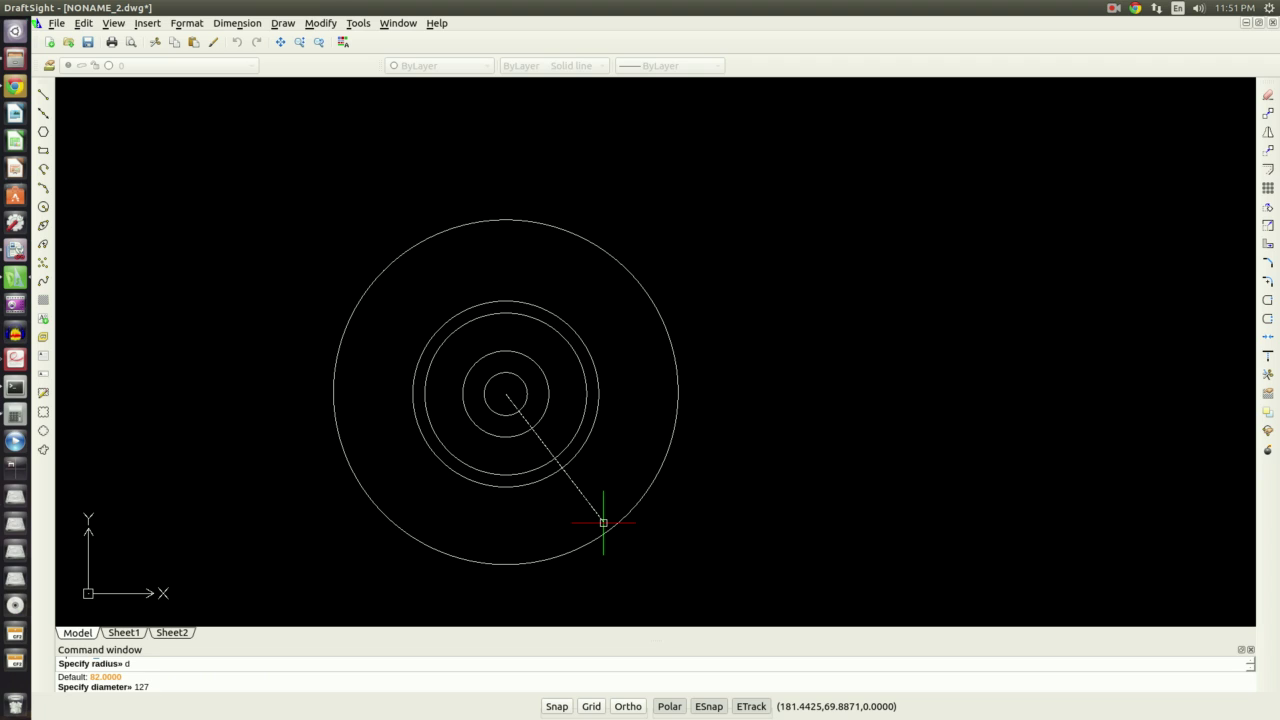
{"action": "type", "text": "127"}
{"action": "key", "text": "Return"}
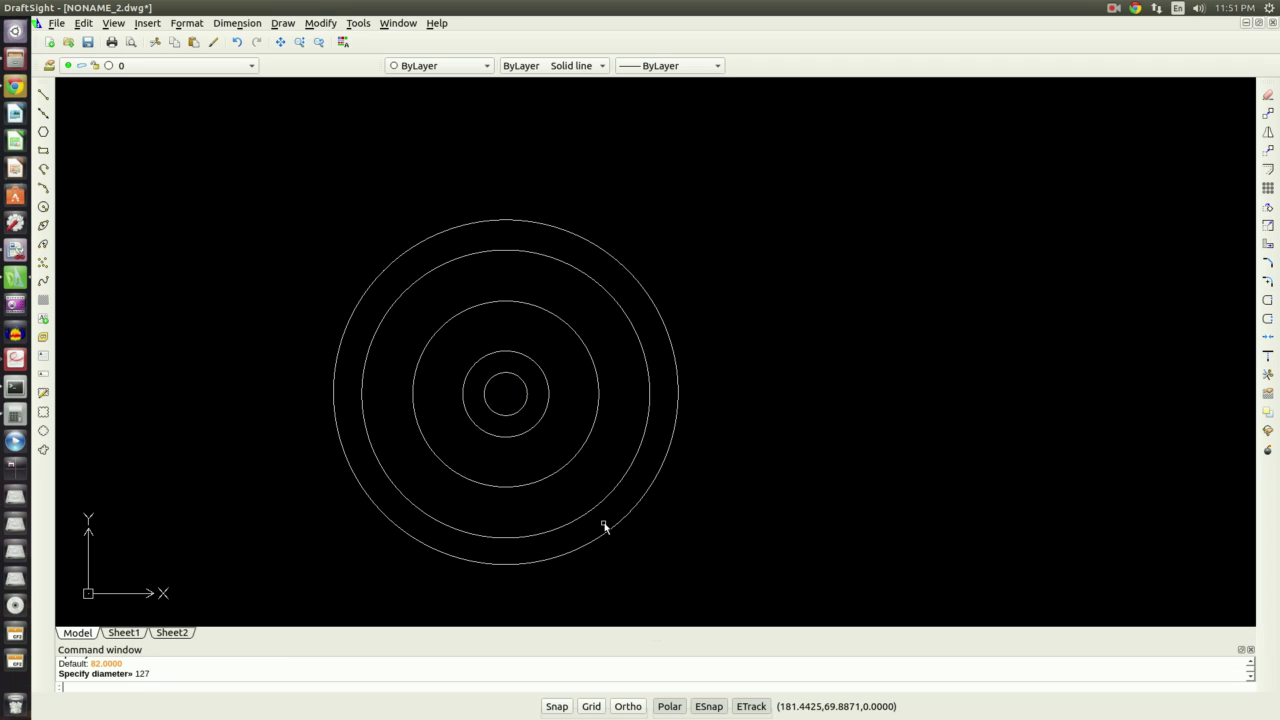
Step: Draw a vertical infinite line through the common centre of the circles
{"action": "key", "text": "alt+Tab"}
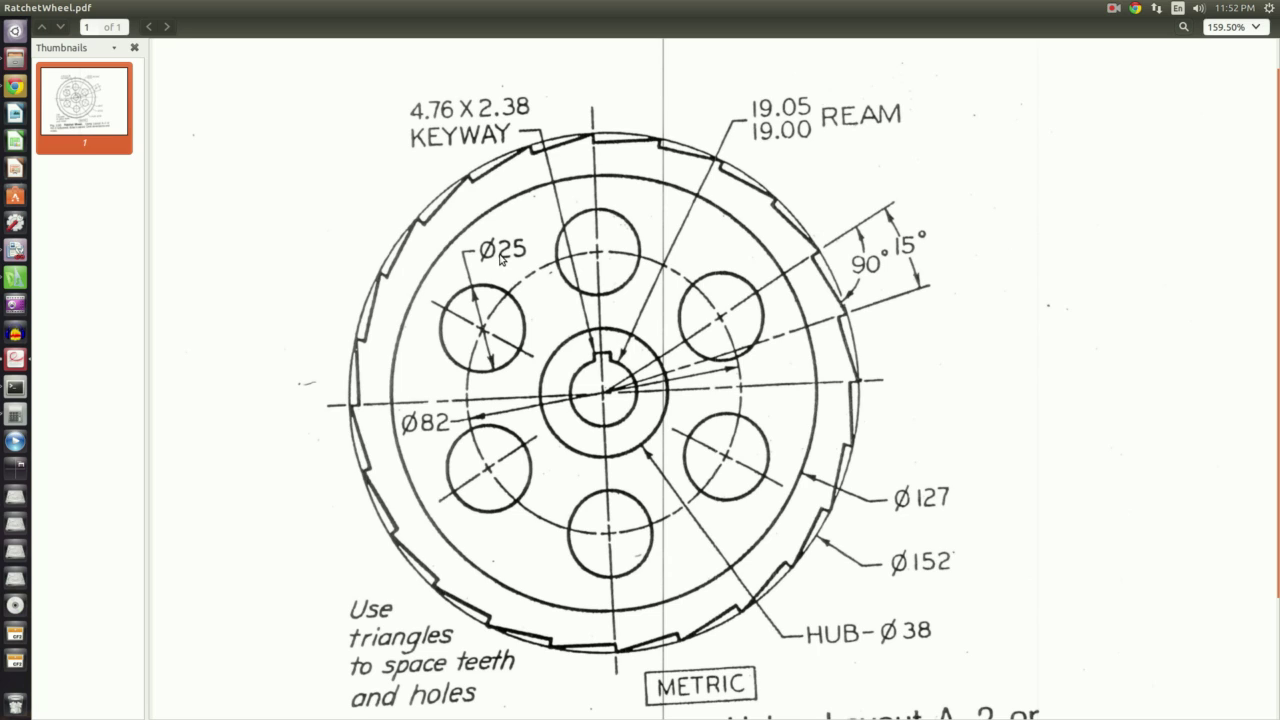
{"action": "key", "text": "alt+Tab"}
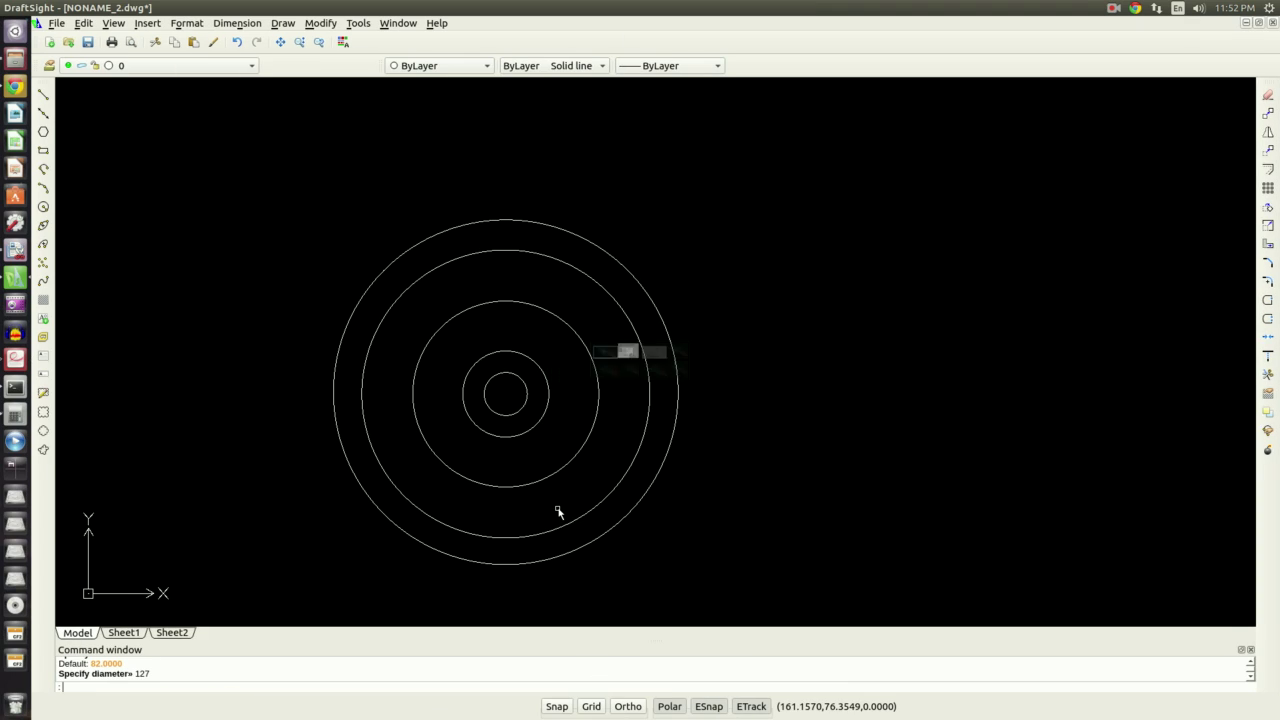
{"action": "left_click", "coordinate": [43, 112]}
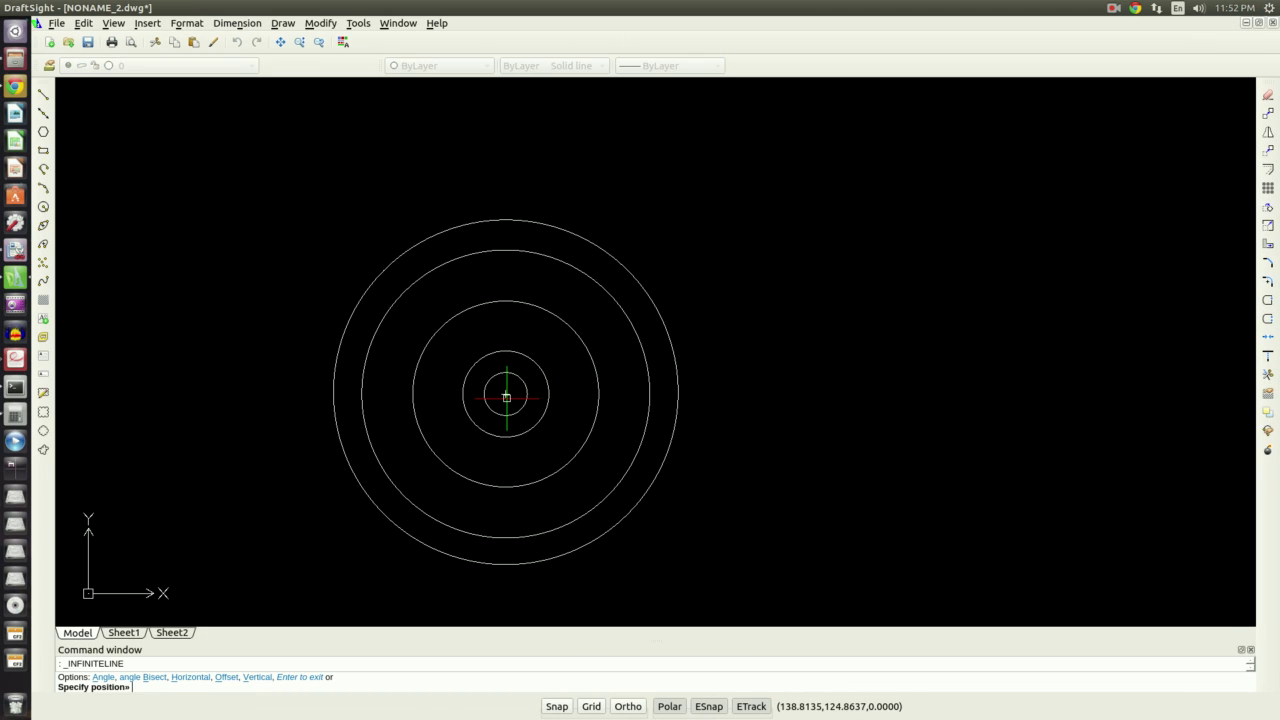
{"action": "left_click", "coordinate": [506, 393]}
{"action": "left_click", "coordinate": [506, 339]}
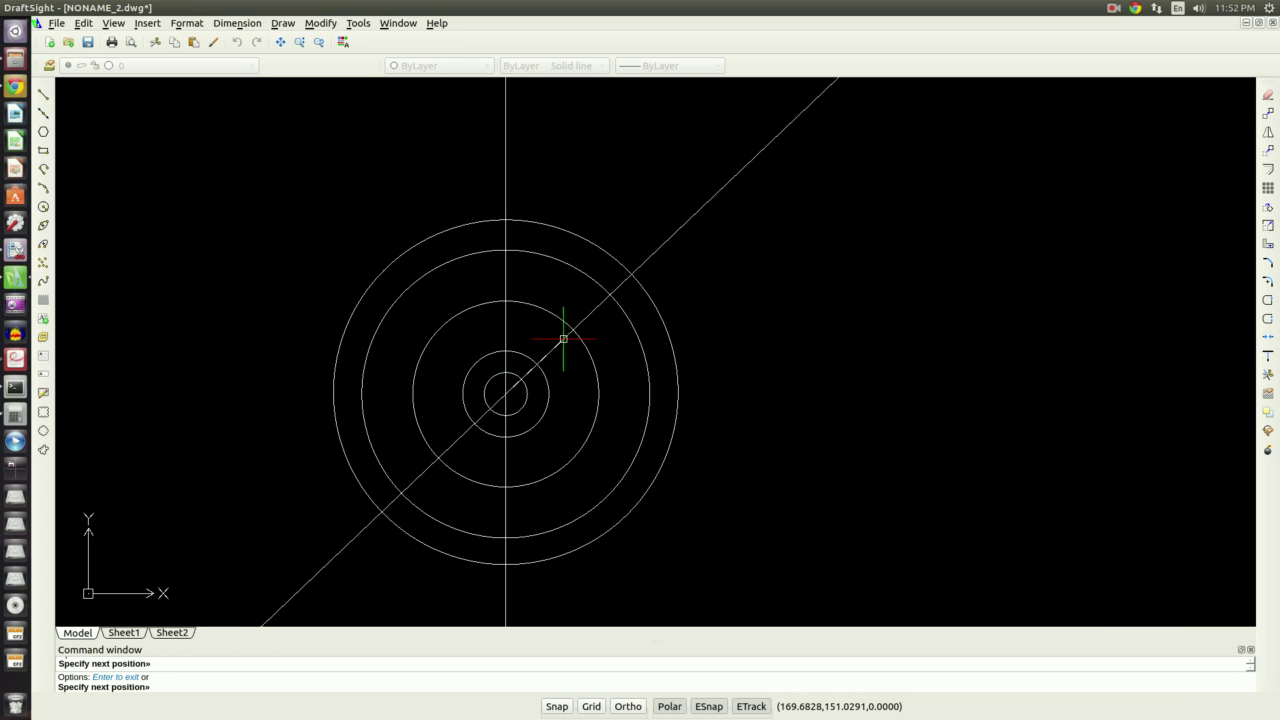
{"action": "key", "text": "Escape"}
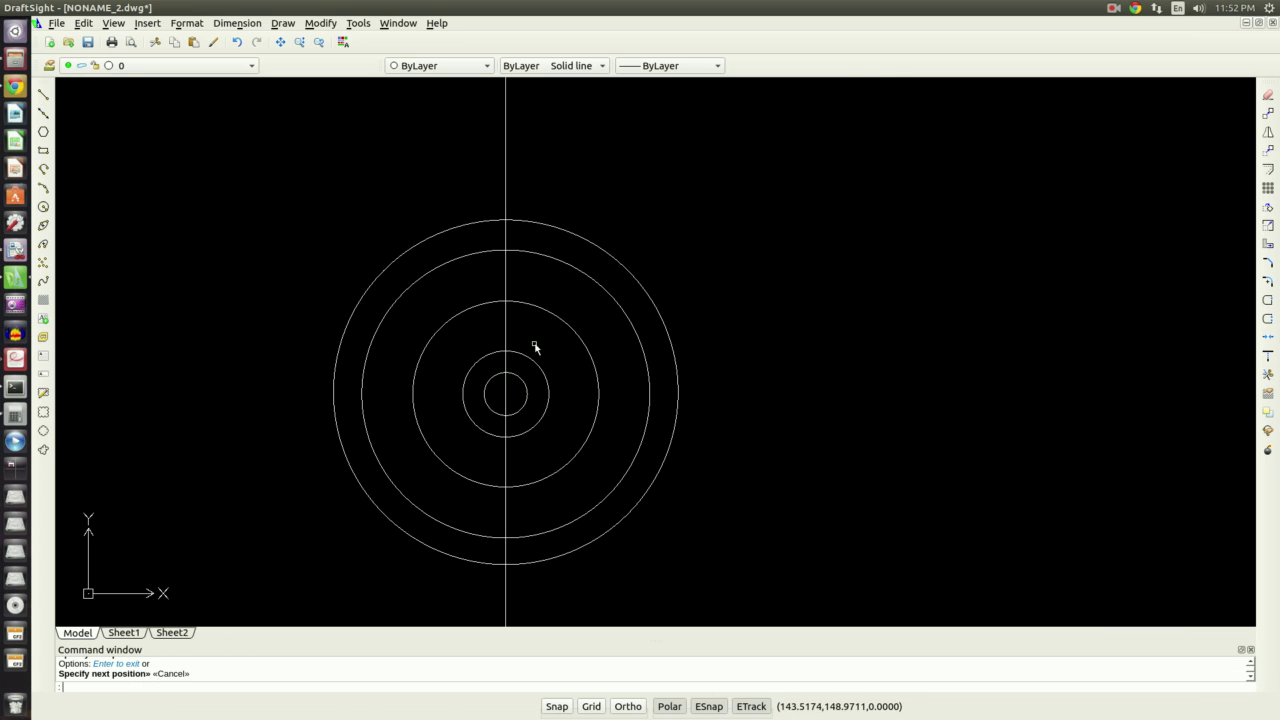
Step: Draw the first hole with a diameter of 25, centred where the vertical line crosses the top of the 82 diameter circle
{"action": "type", "text": "c"}
{"action": "key", "text": "Return"}
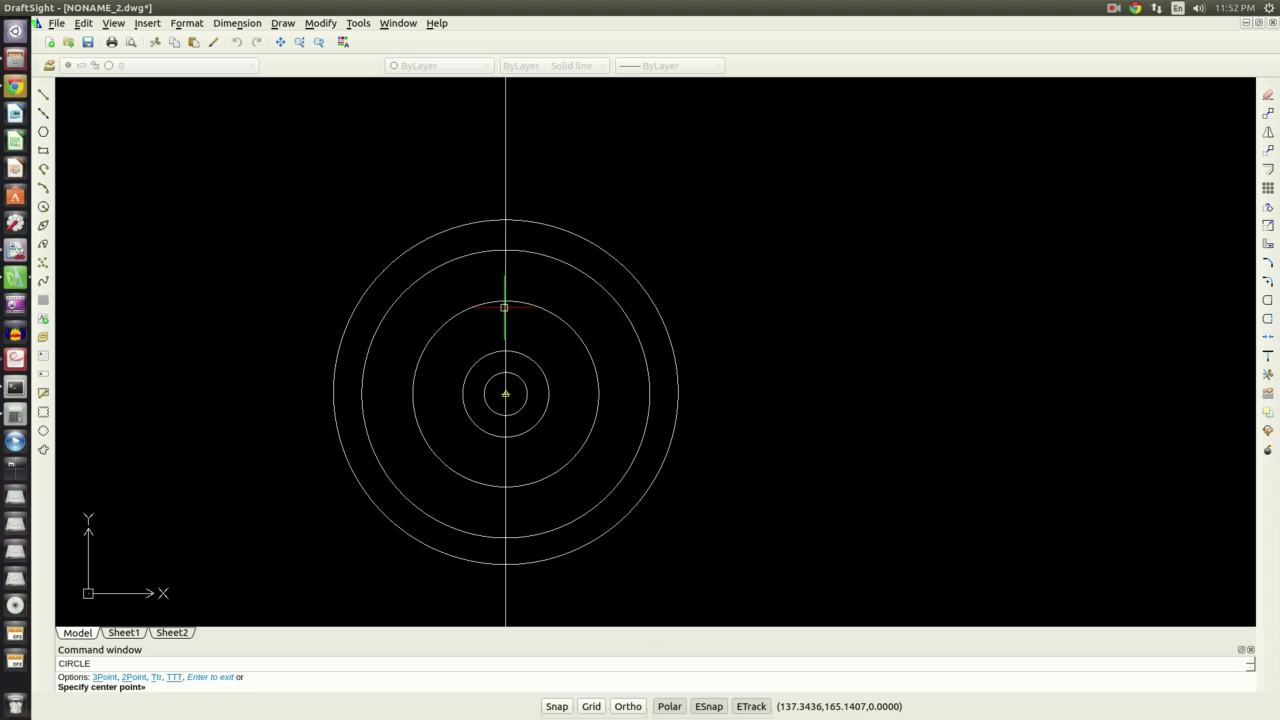
{"action": "left_click", "coordinate": [506, 300]}
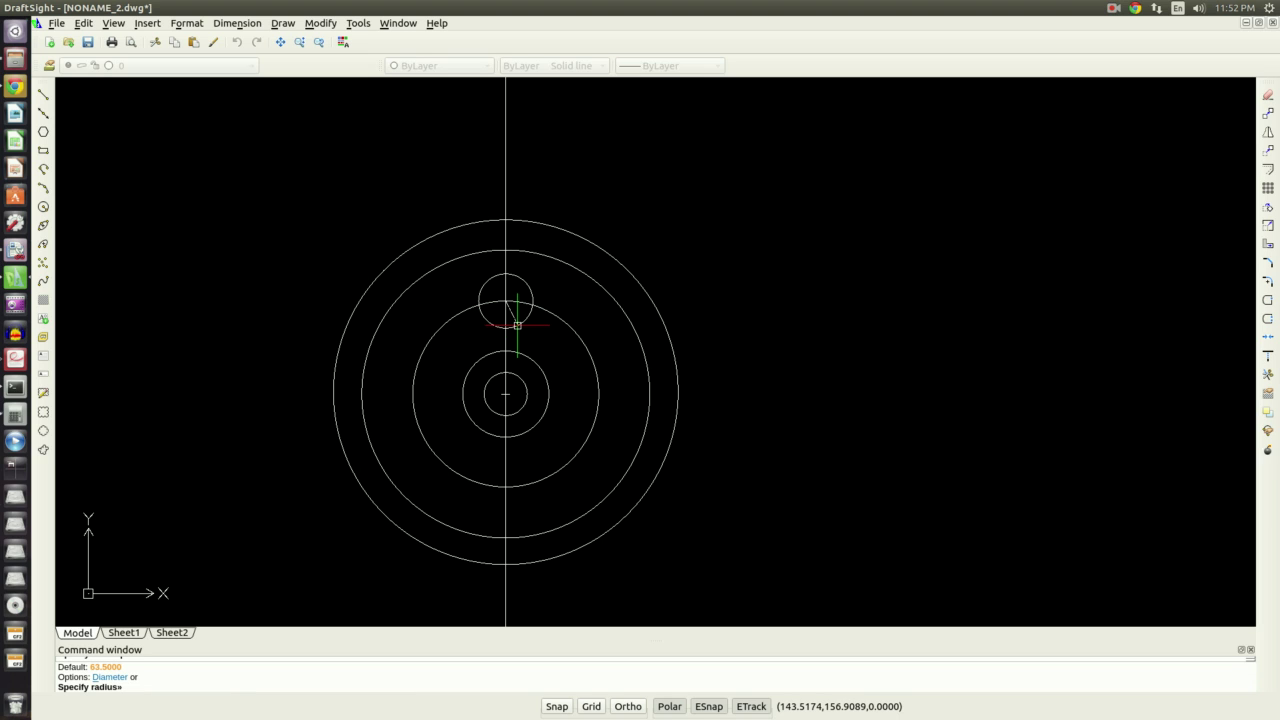
{"action": "type", "text": "d"}
{"action": "key", "text": "Return"}
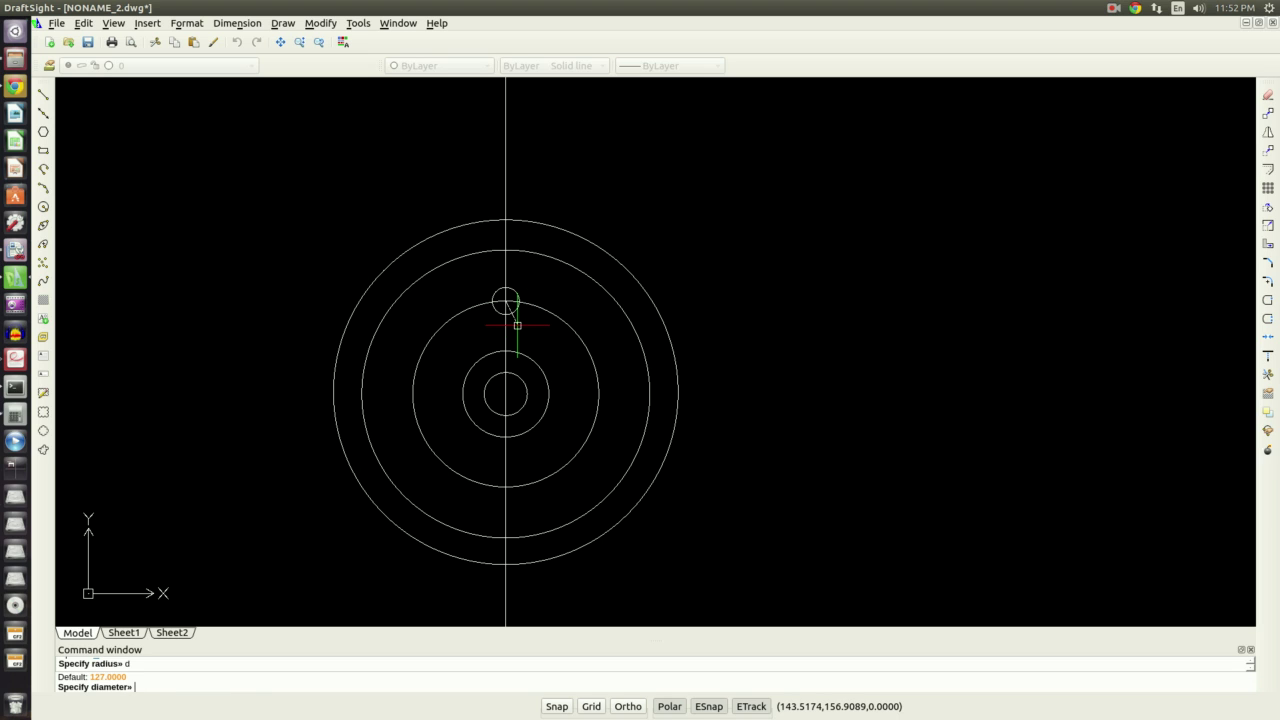
{"action": "type", "text": "25"}
{"action": "key", "text": "Return"}
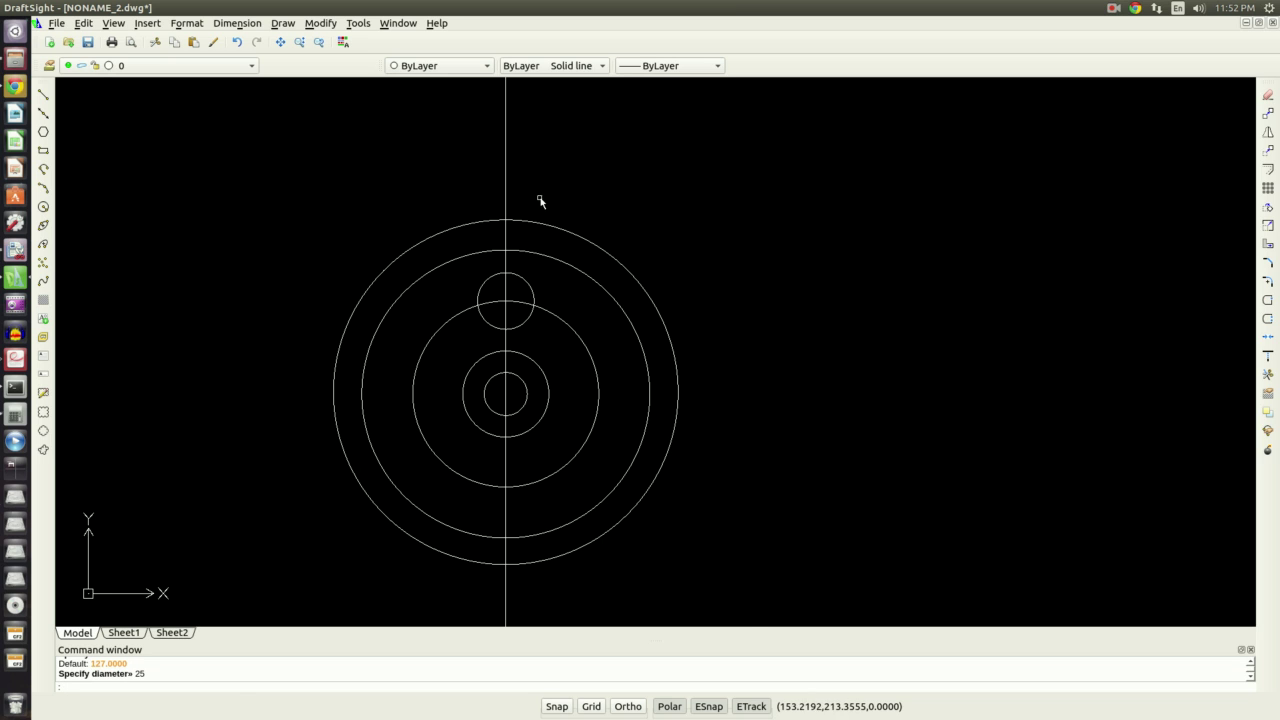
Step: Try to draw a horizontal infinite line through the topmost point of the bore circle
{"action": "scroll", "coordinate": [540, 197], "scroll_direction": "up", "scroll_amount": 2}
{"action": "scroll", "coordinate": [531, 237], "scroll_direction": "down", "scroll_amount": 1}
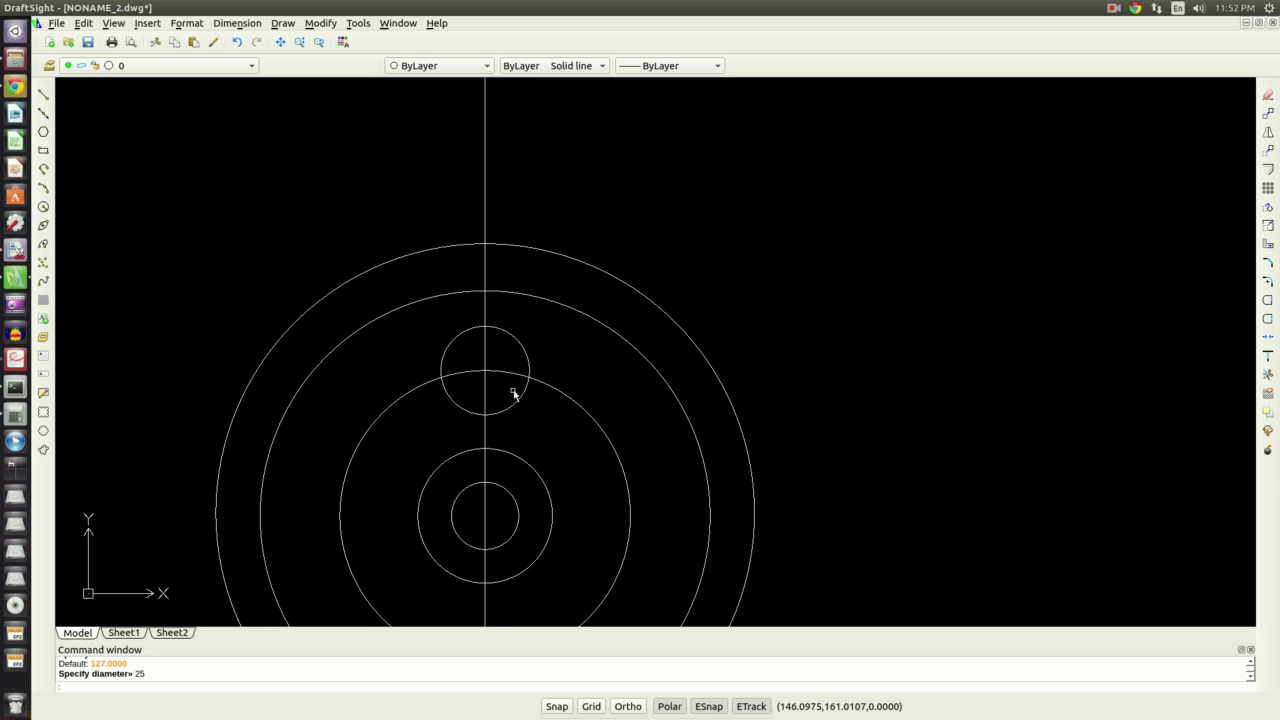
{"action": "scroll", "coordinate": [514, 391], "scroll_direction": "down", "scroll_amount": 5}
{"action": "scroll", "coordinate": [510, 619], "scroll_direction": "up", "scroll_amount": 3}
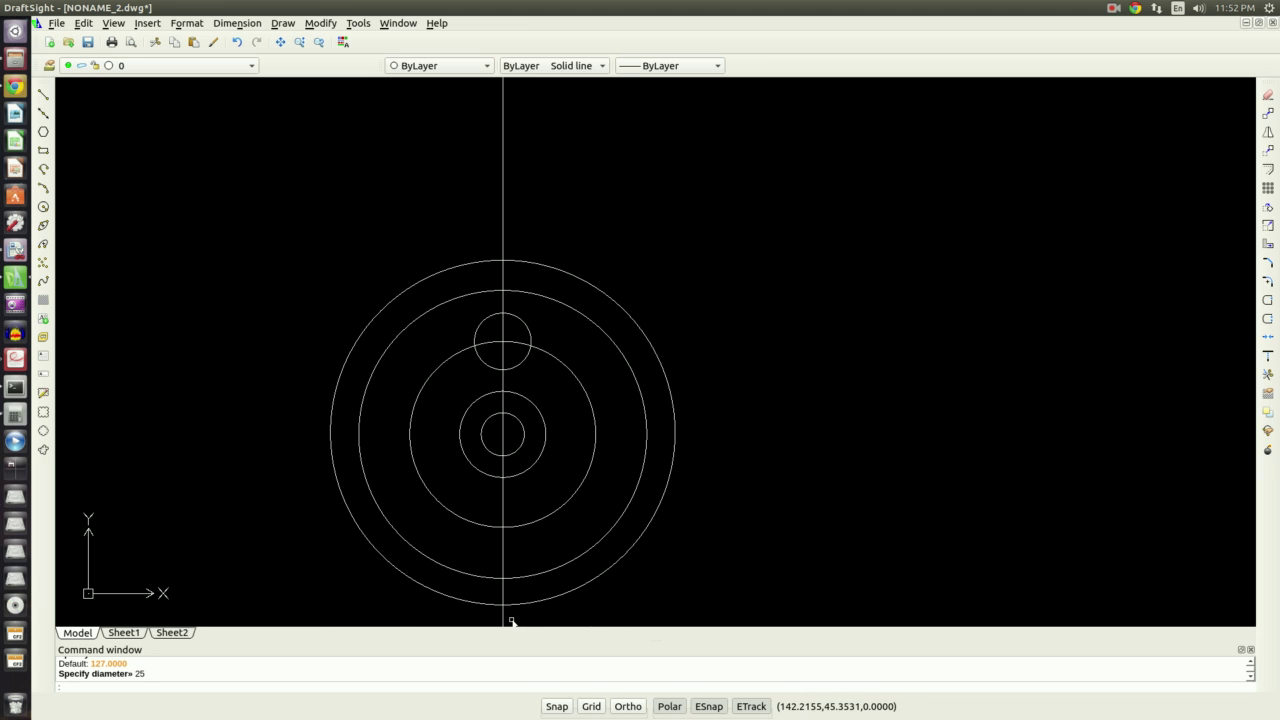
{"action": "scroll", "coordinate": [514, 366], "scroll_direction": "up", "scroll_amount": 3}
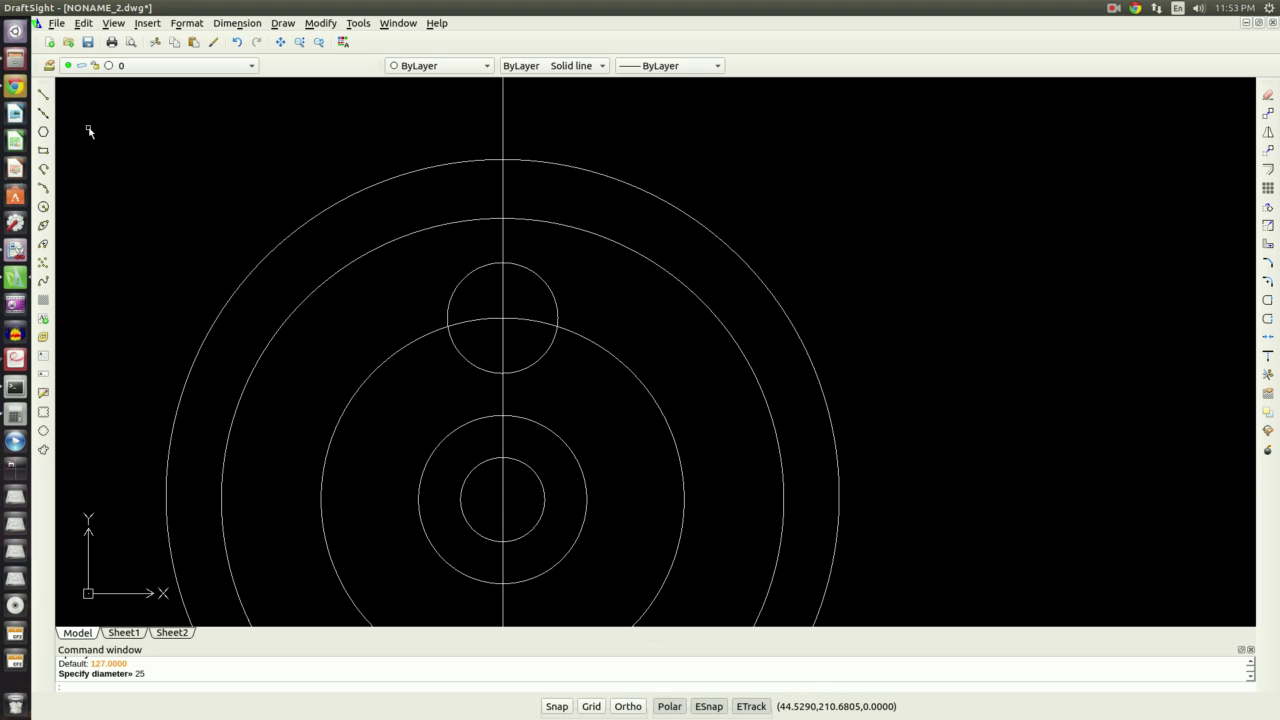
{"action": "left_click", "coordinate": [43, 112]}
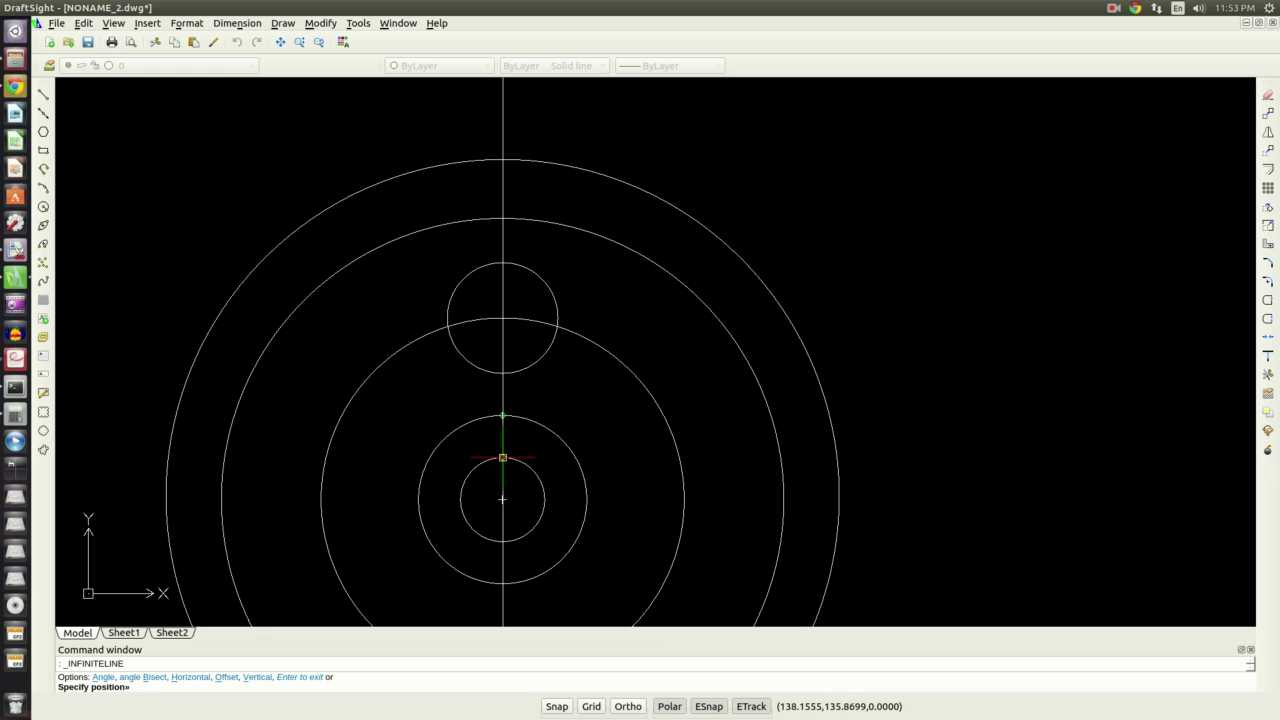
{"action": "left_click", "coordinate": [502, 457]}
{"action": "left_click", "coordinate": [528, 458]}
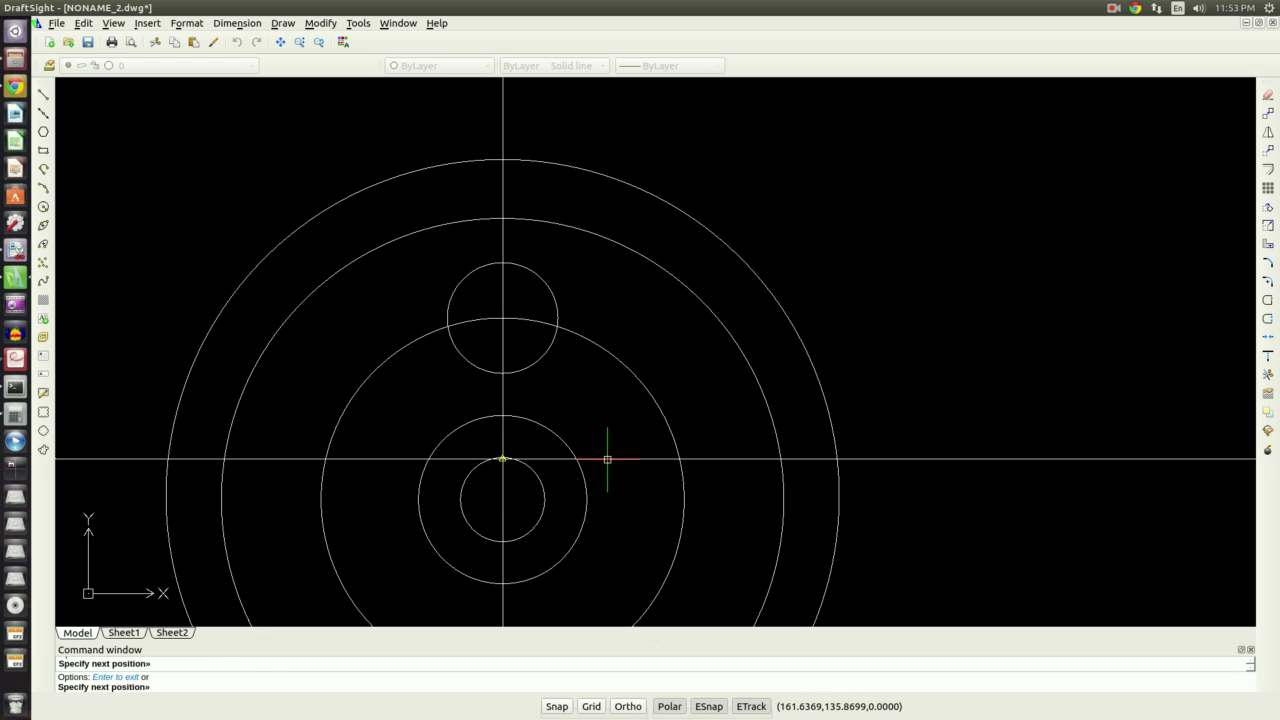
{"action": "scroll", "coordinate": [494, 474], "scroll_direction": "up", "scroll_amount": 8}
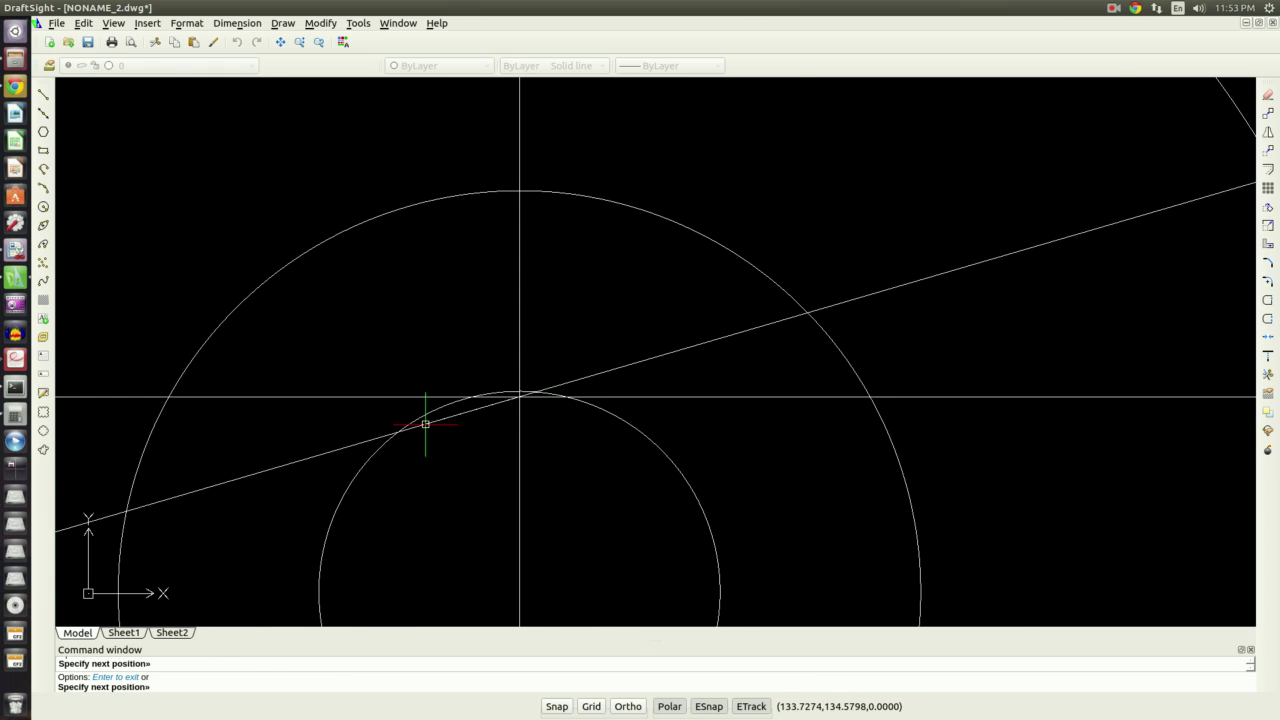
{"action": "key", "text": "Escape"}
Step: Draw a horizontal infinite line exactly through the bore circle's top point, where it meets the vertical line
{"action": "key", "text": "Return"}
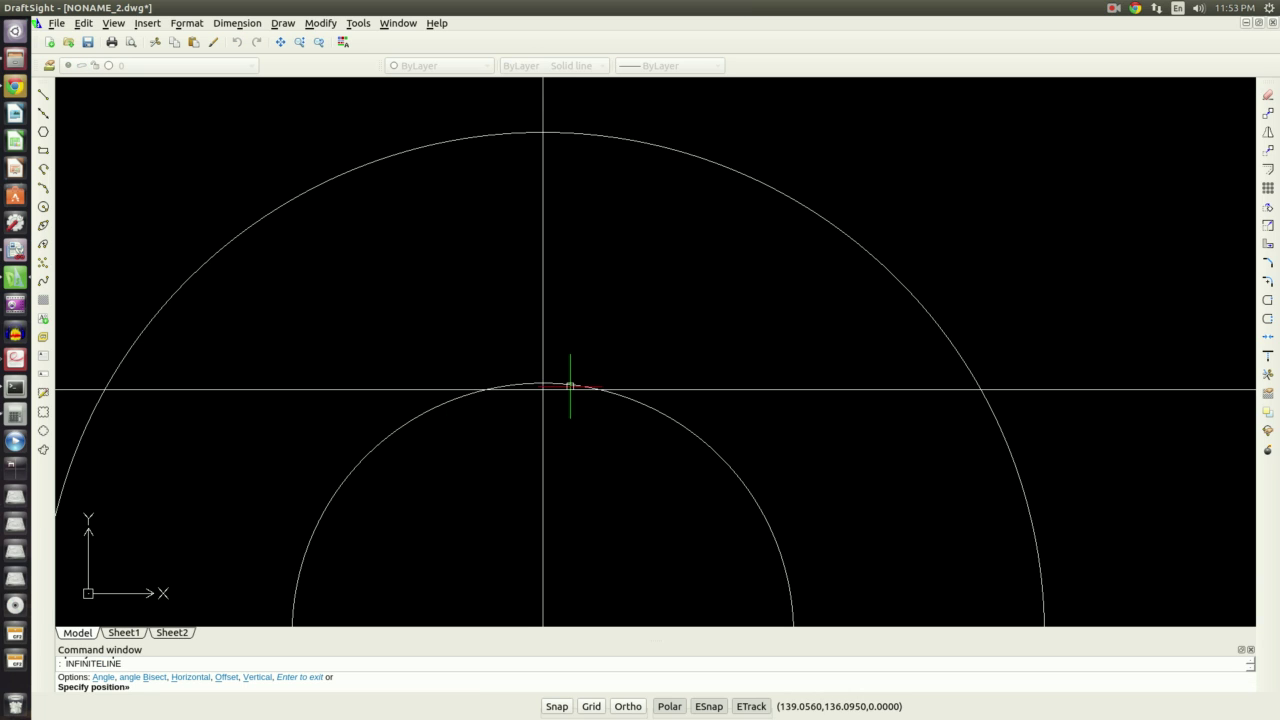
{"action": "left_click", "coordinate": [542, 383]}
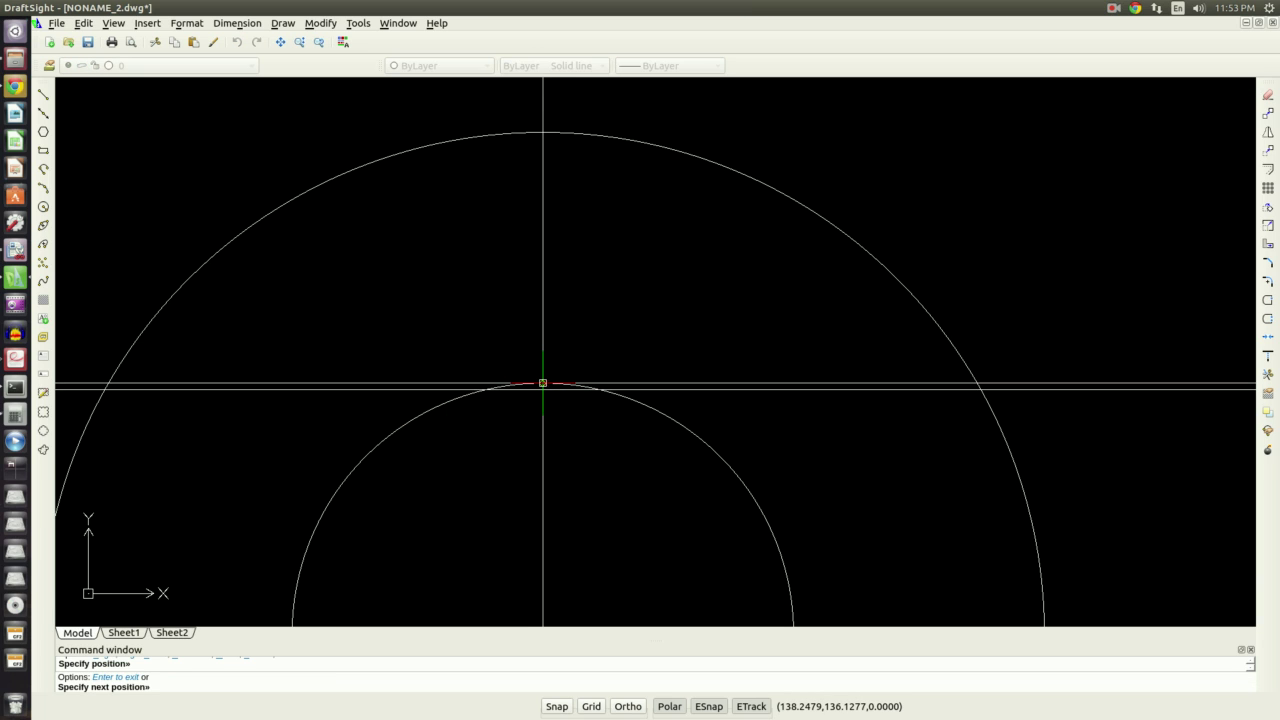
{"action": "key", "text": "Escape"}
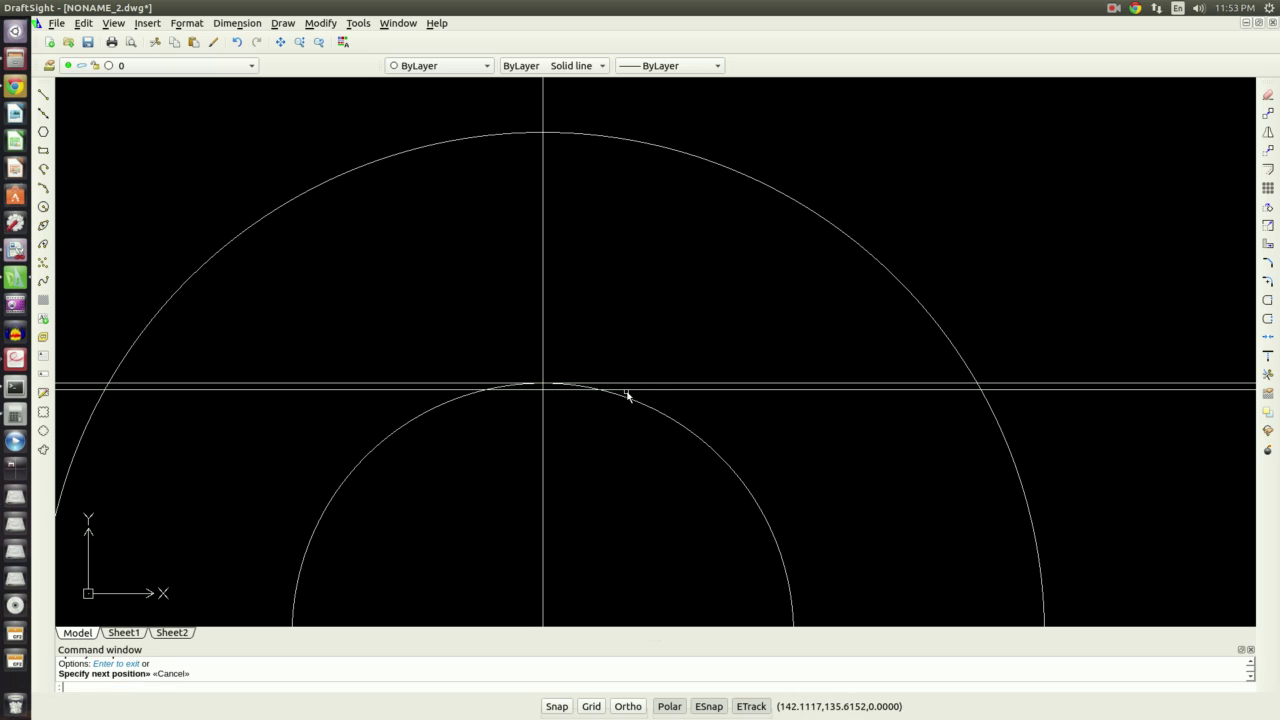
Step: Delete the misplaced horizontal infinite line just below the top of the bore
{"action": "left_click", "coordinate": [656, 393]}
{"action": "left_click", "coordinate": [661, 397]}
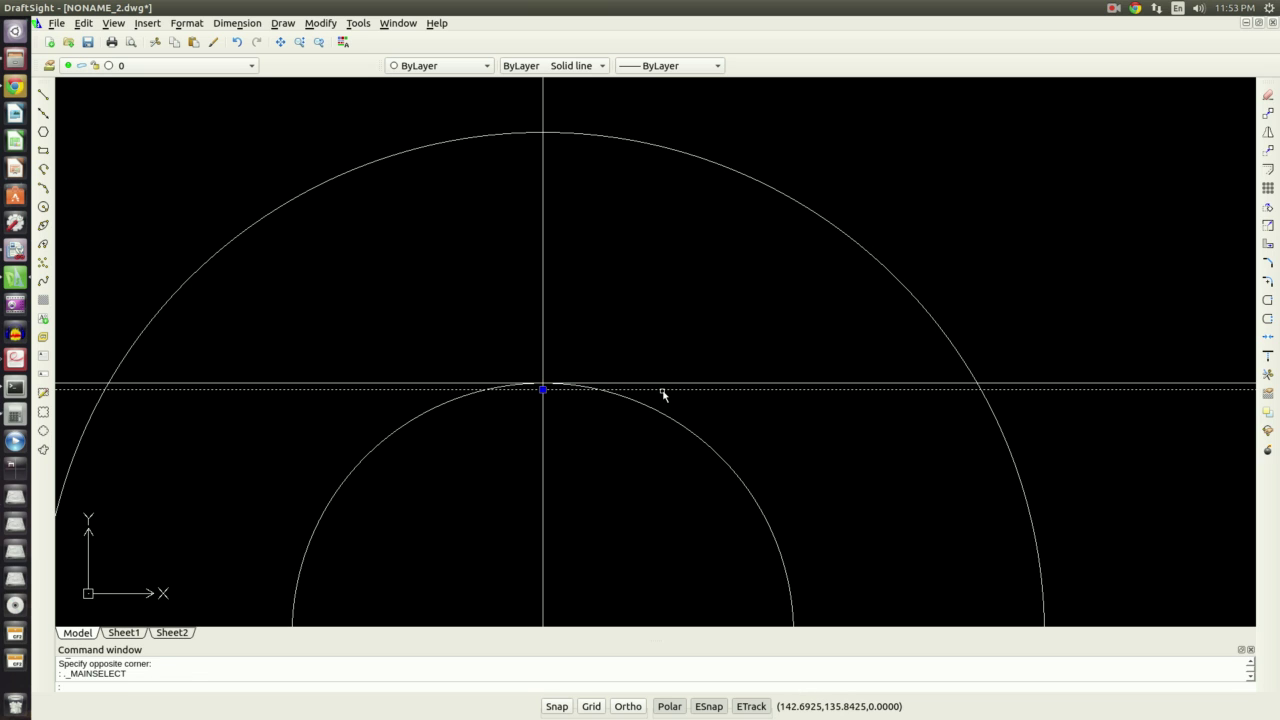
{"action": "key", "text": "Delete"}
Step: Lay out the keyway by offsetting the vertical line 2.38 to both sides and the horizontal line at the bore's top 2.38 upward
{"action": "scroll", "coordinate": [661, 400], "scroll_direction": "down", "scroll_amount": 3}
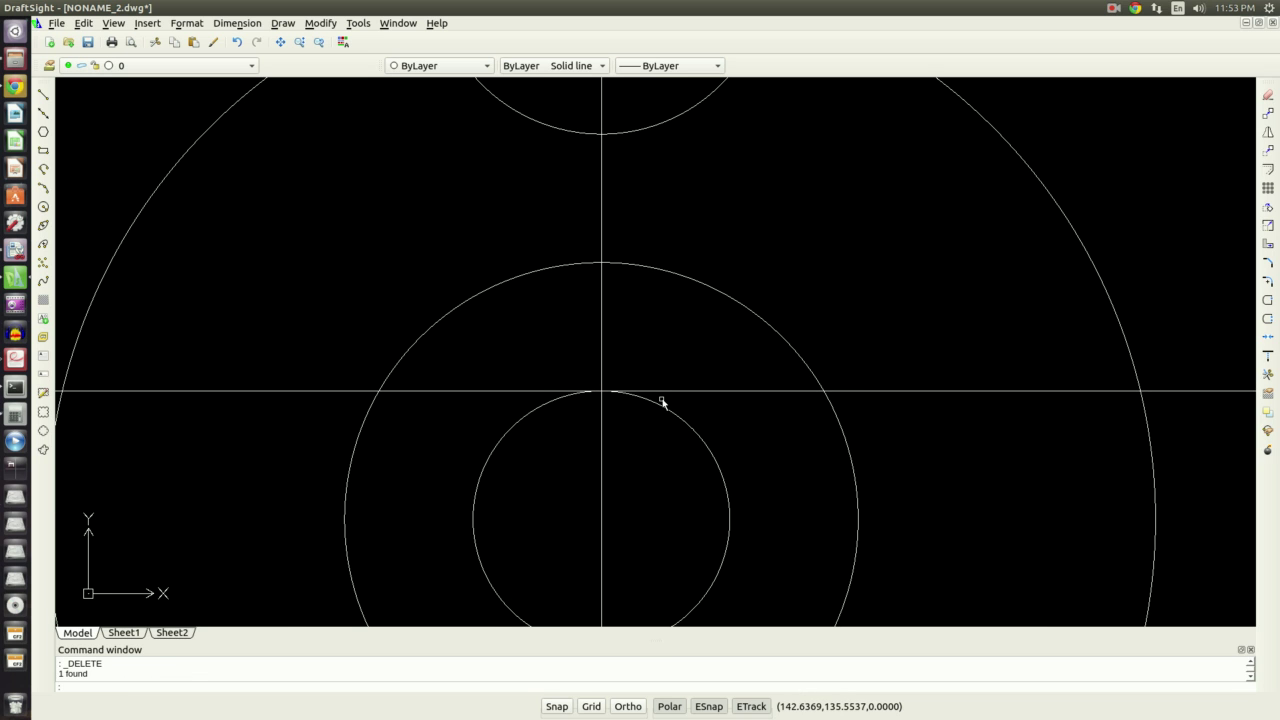
{"action": "key", "text": "alt+Tab"}
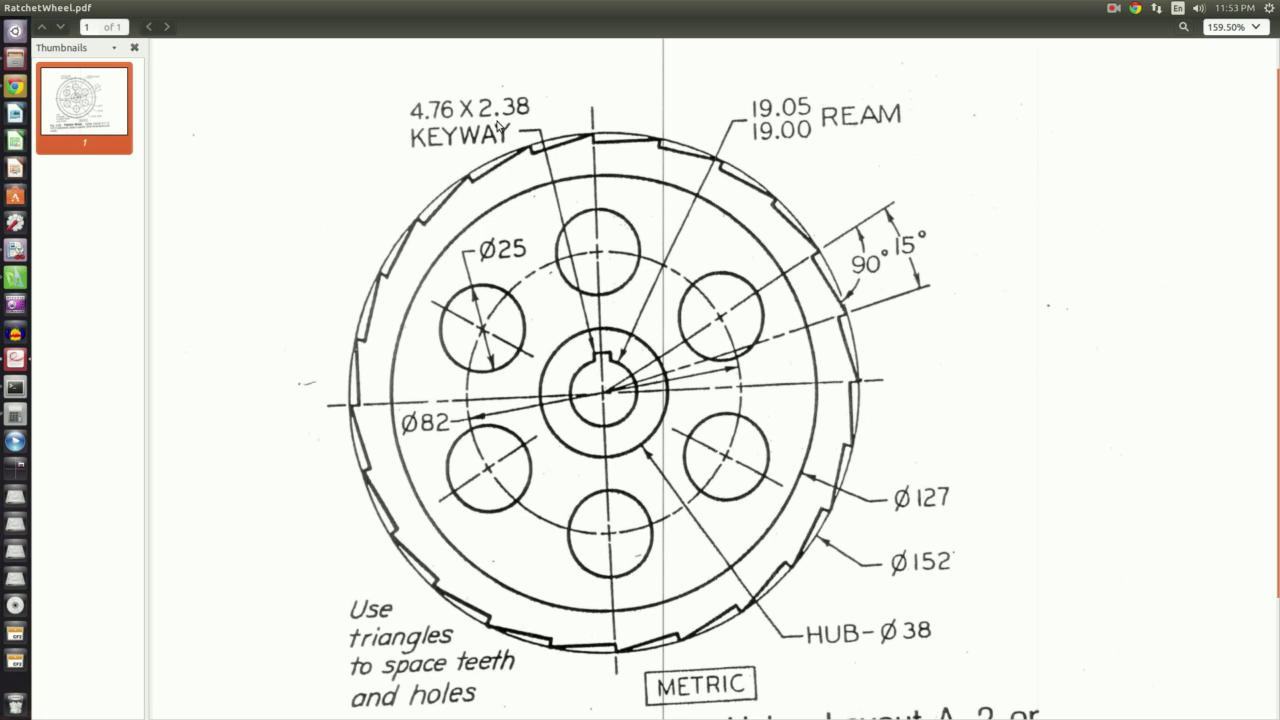
{"action": "key", "text": "alt+Tab"}
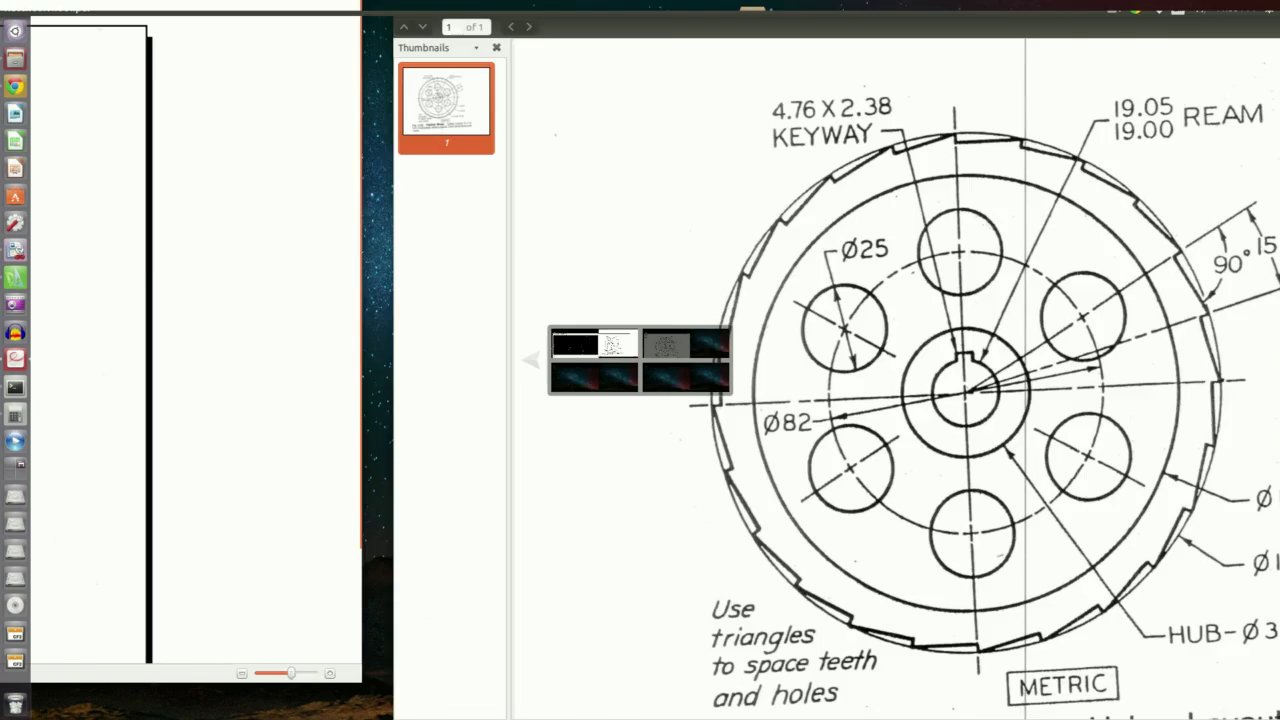
{"action": "key", "text": "Escape"}
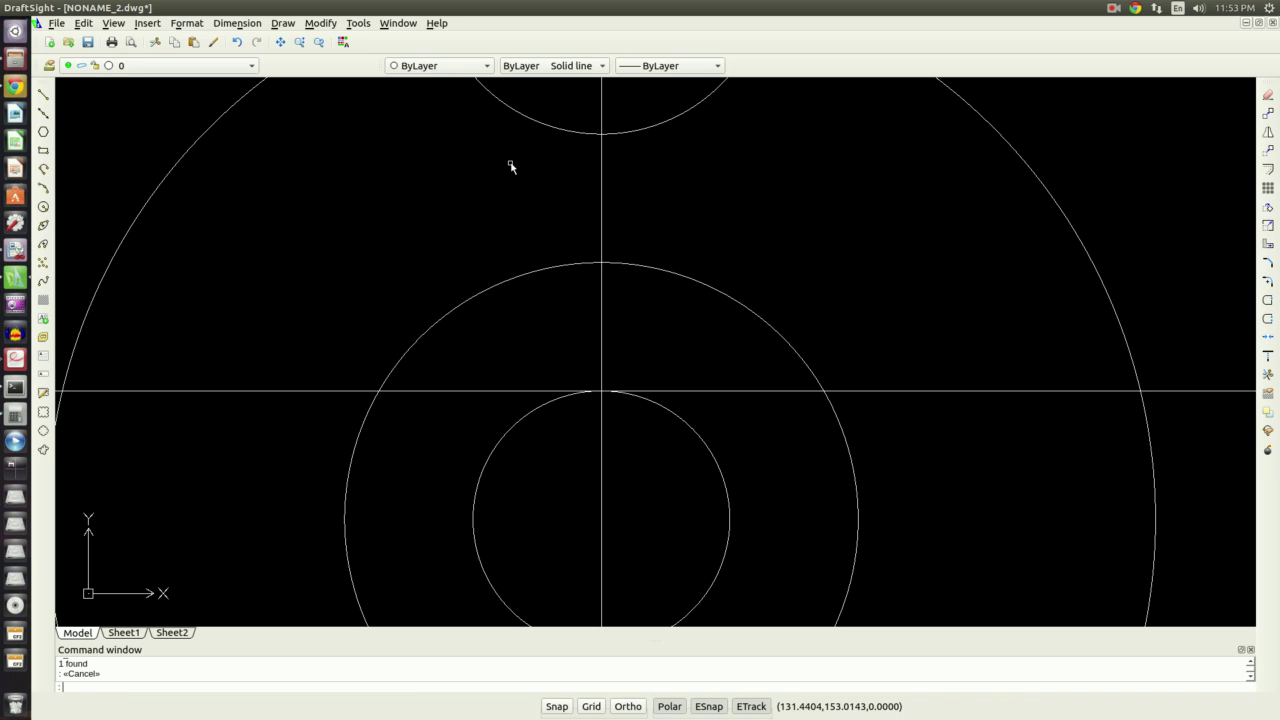
{"action": "type", "text": "o"}
{"action": "key", "text": "Return"}
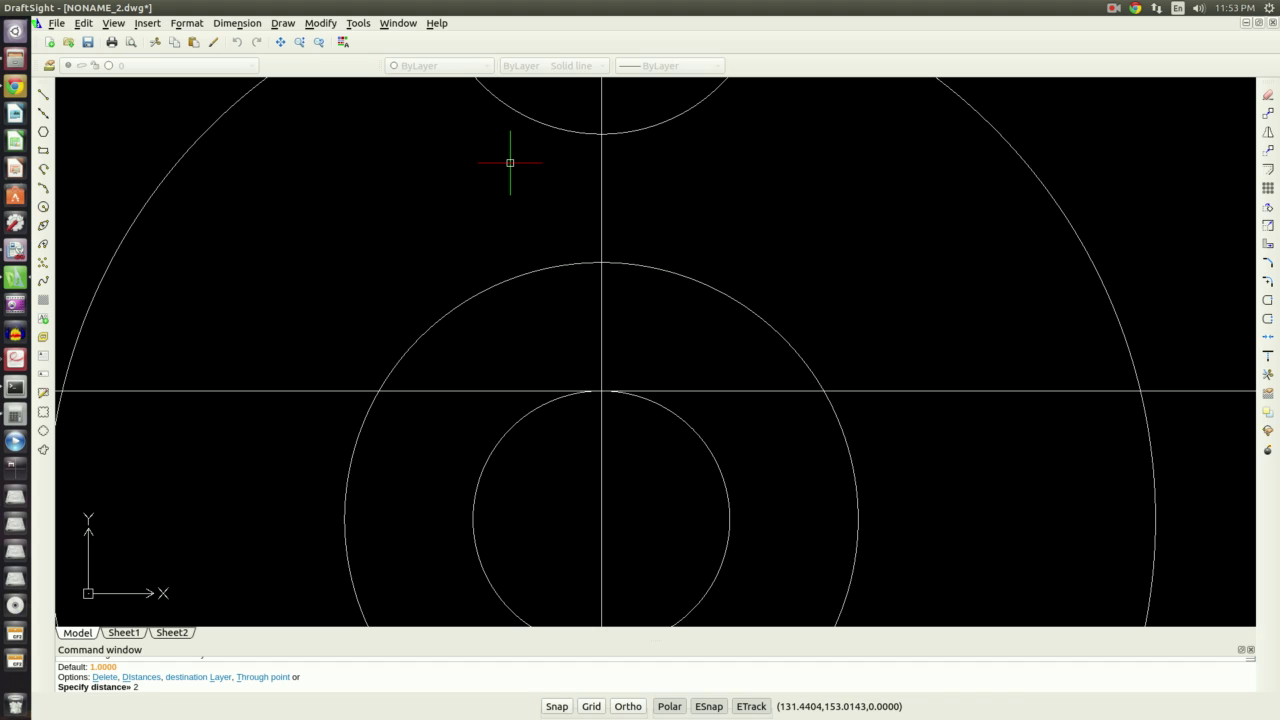
{"action": "key", "text": "Return"}
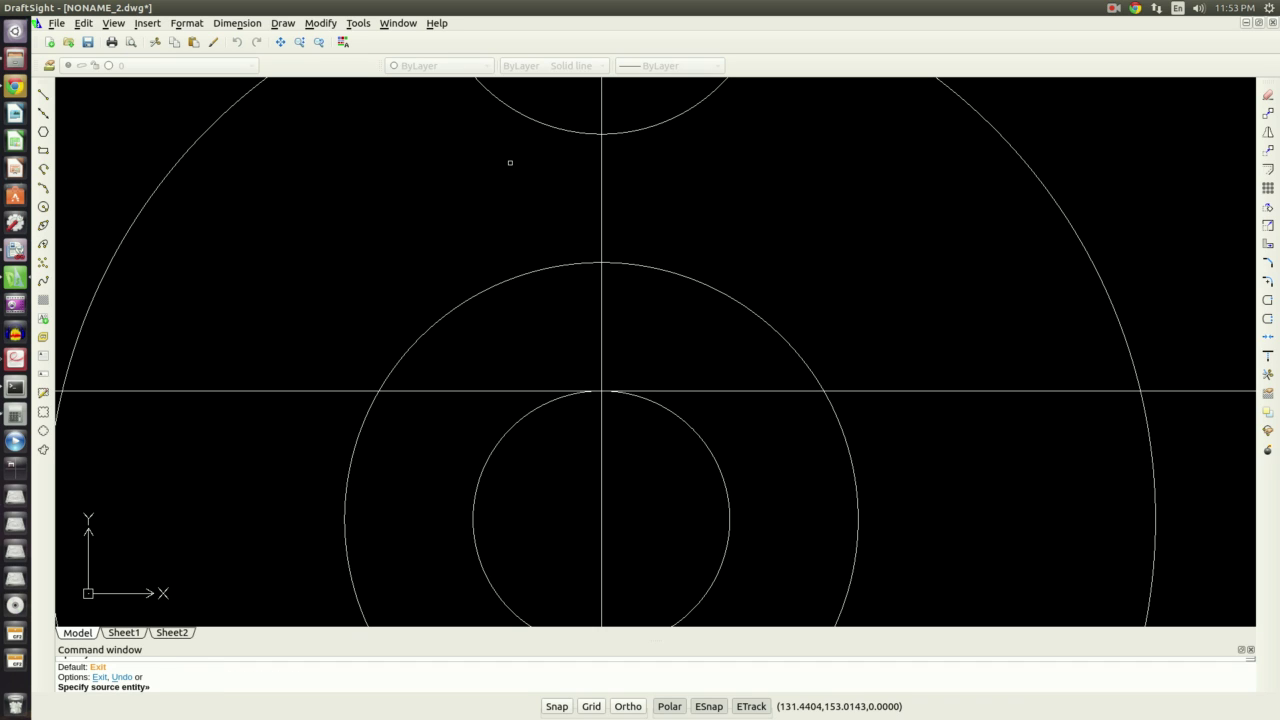
{"action": "left_click", "coordinate": [601, 369]}
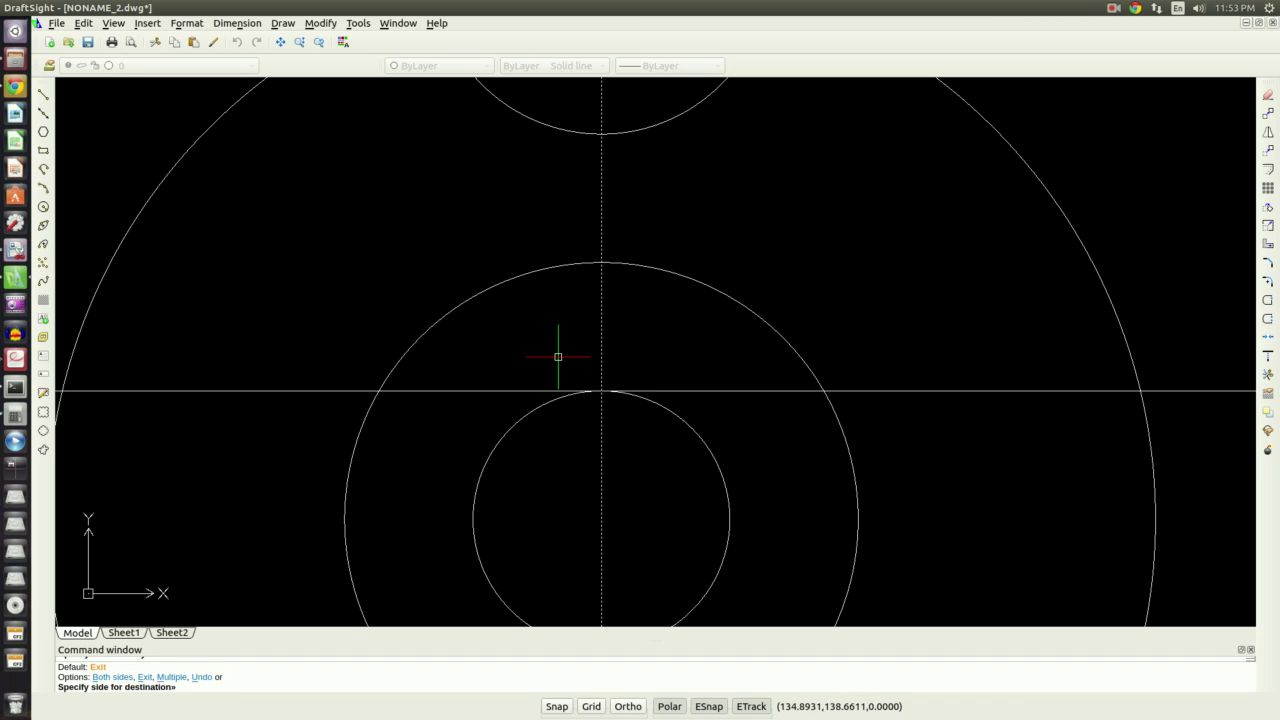
{"action": "left_click", "coordinate": [557, 357]}
{"action": "left_click", "coordinate": [603, 354]}
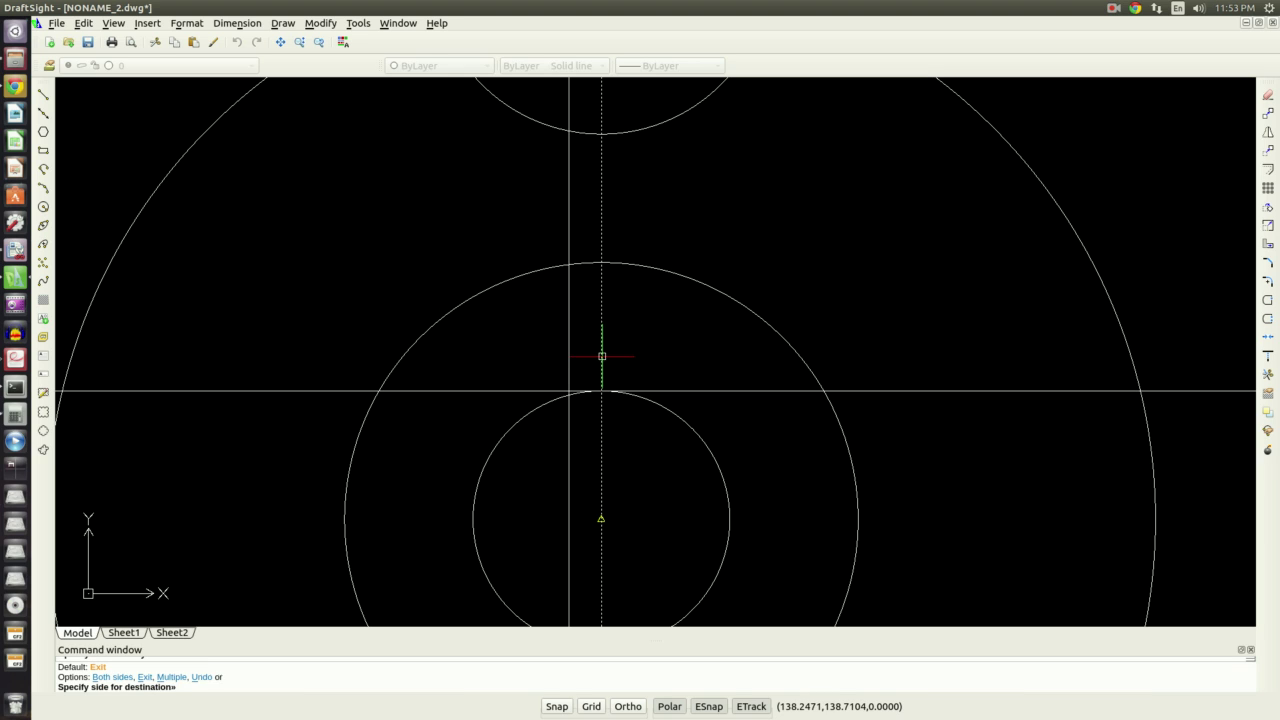
{"action": "left_click", "coordinate": [641, 357]}
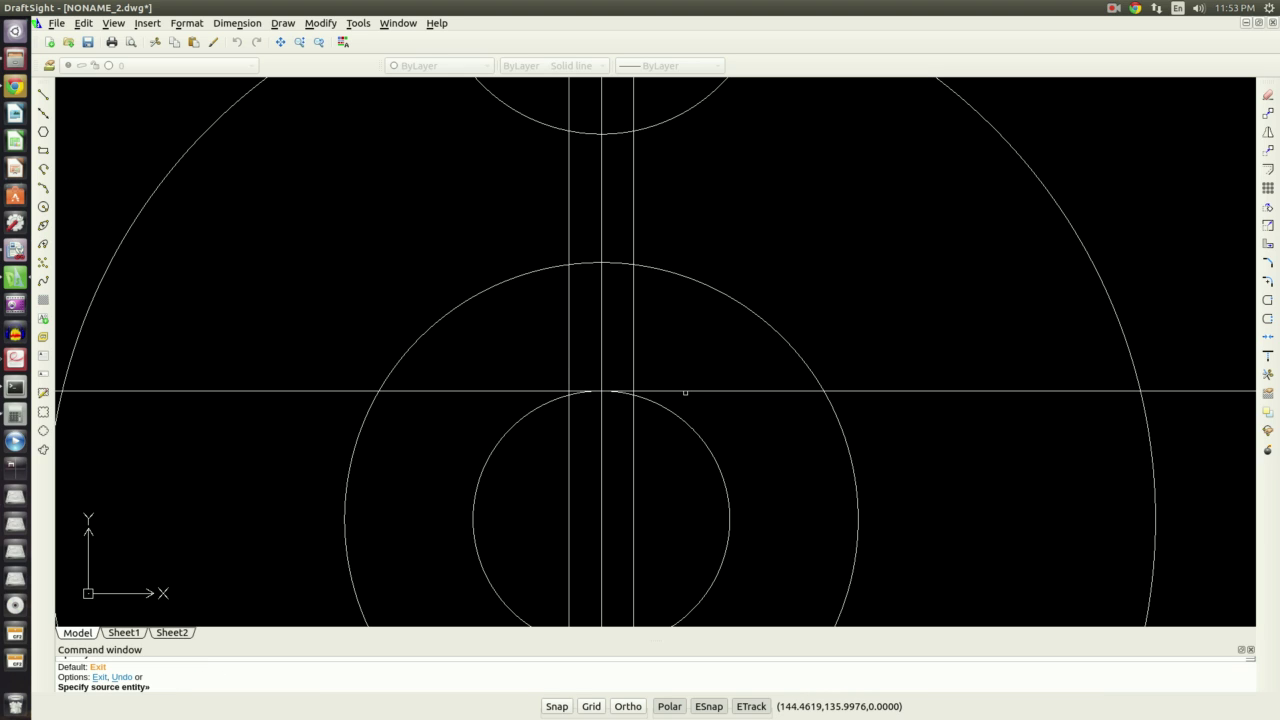
{"action": "left_click", "coordinate": [685, 390]}
{"action": "left_click", "coordinate": [685, 372]}
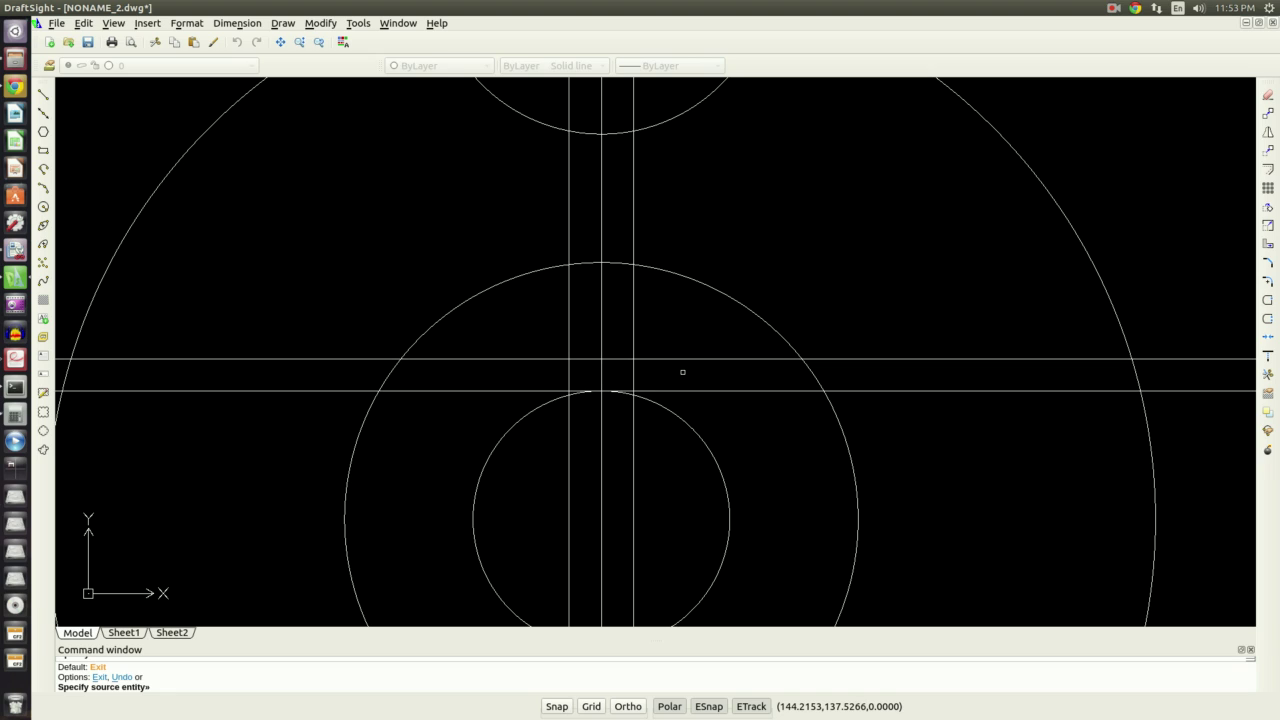
{"action": "key", "text": "Escape"}
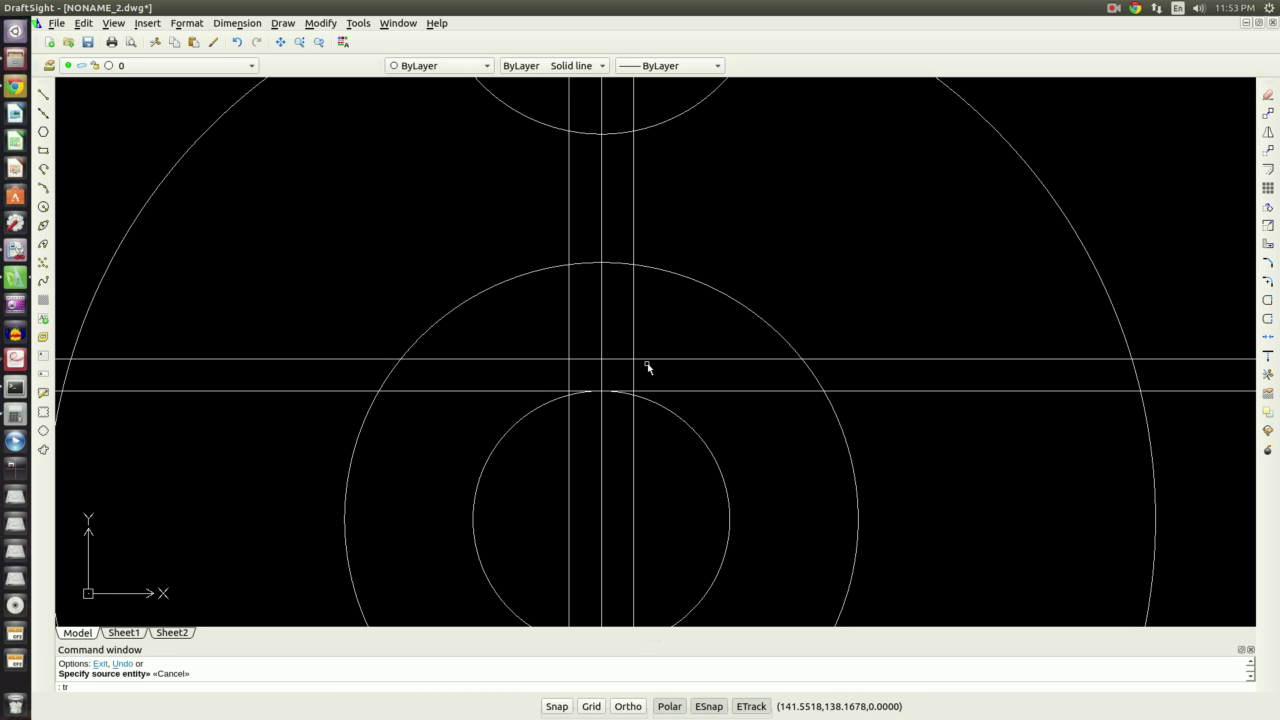
{"action": "key", "text": "Return"}
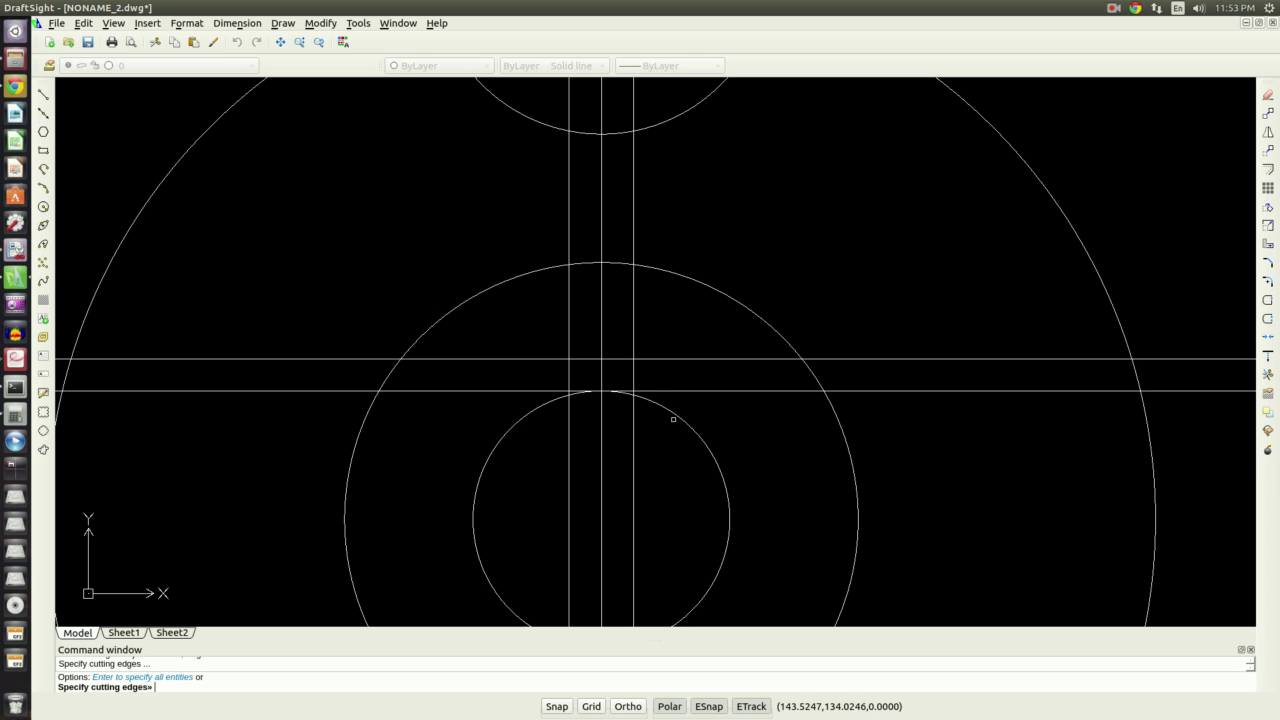
{"action": "scroll", "coordinate": [629, 383], "scroll_direction": "up", "scroll_amount": 3}
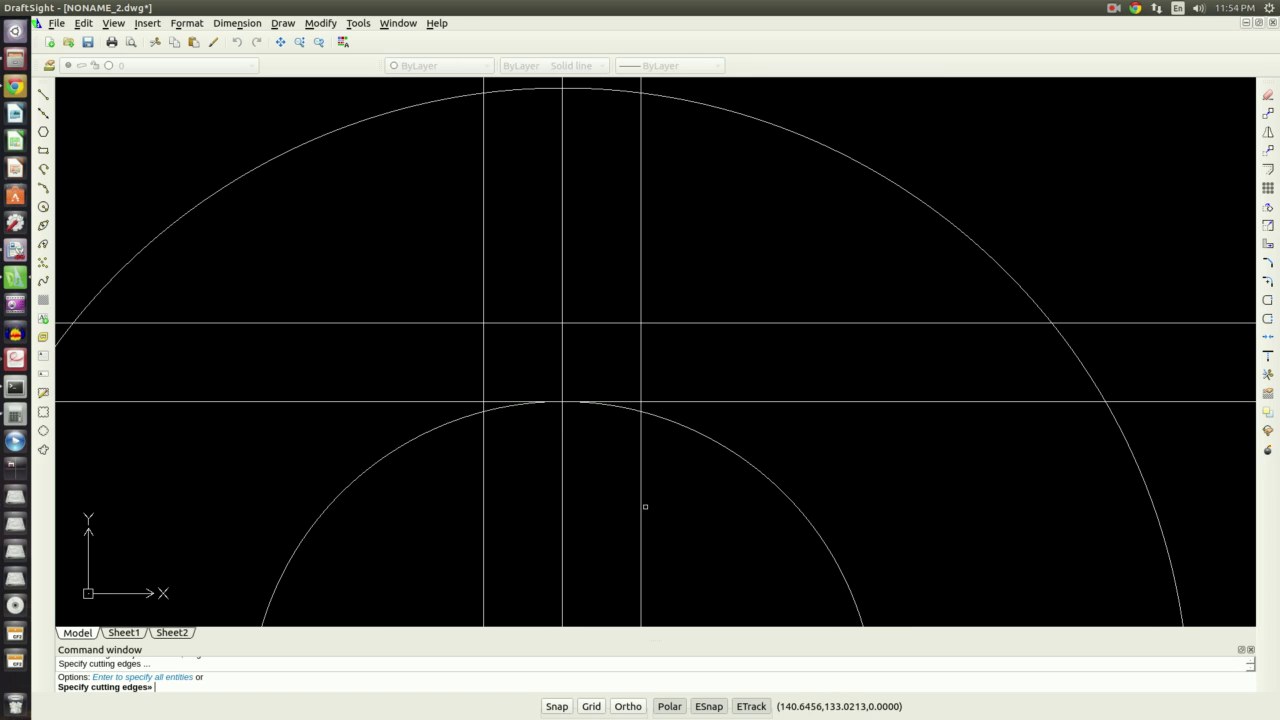
{"action": "left_click_drag", "start_coordinate": [664, 507], "coordinate": [416, 488]}
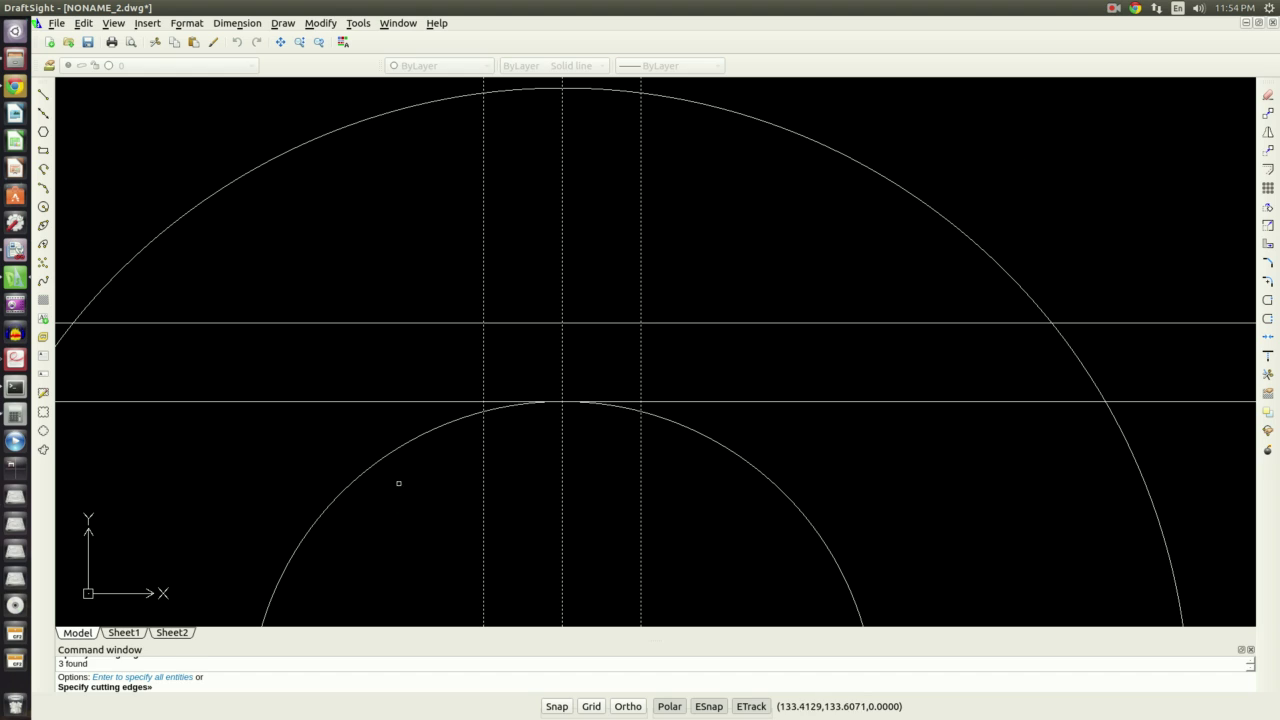
{"action": "key", "text": "Escape"}
{"action": "key", "text": "Escape"}
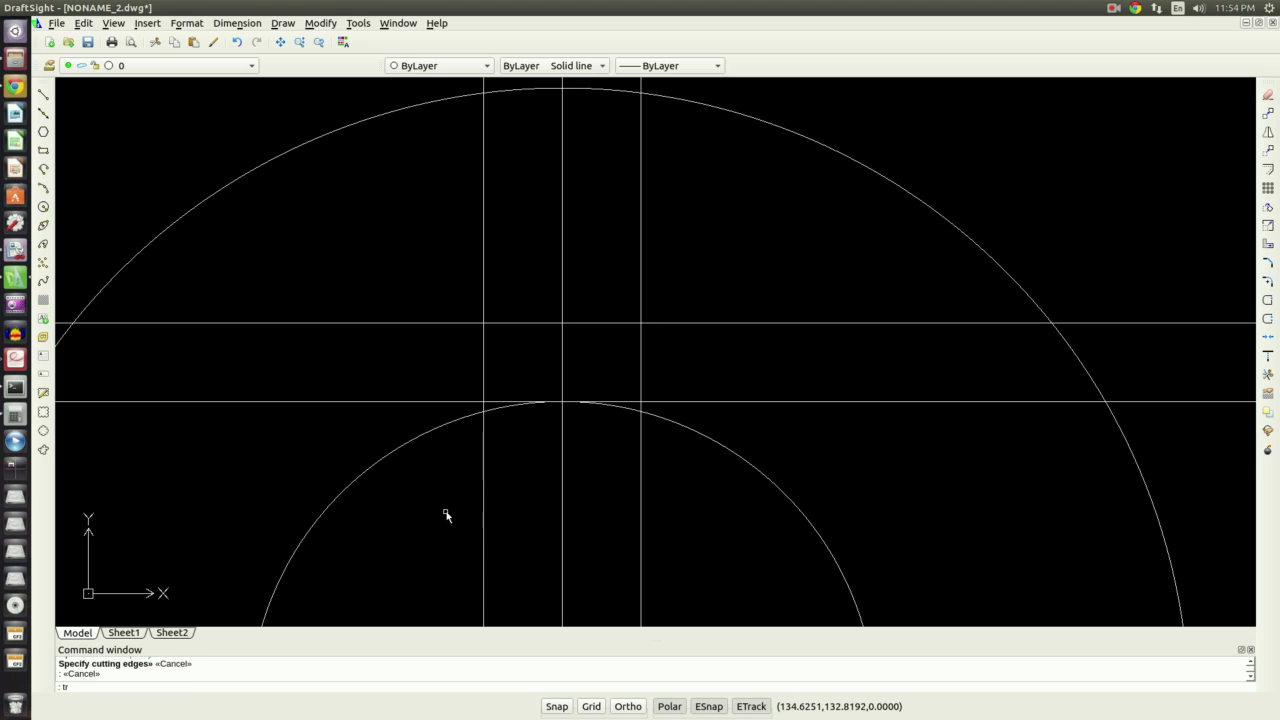
Step: Using all entities as cutting edges, trim the three vertical lines inside the bore and the bore-top horizontal line between the keyway sides
{"action": "key", "text": "Return"}
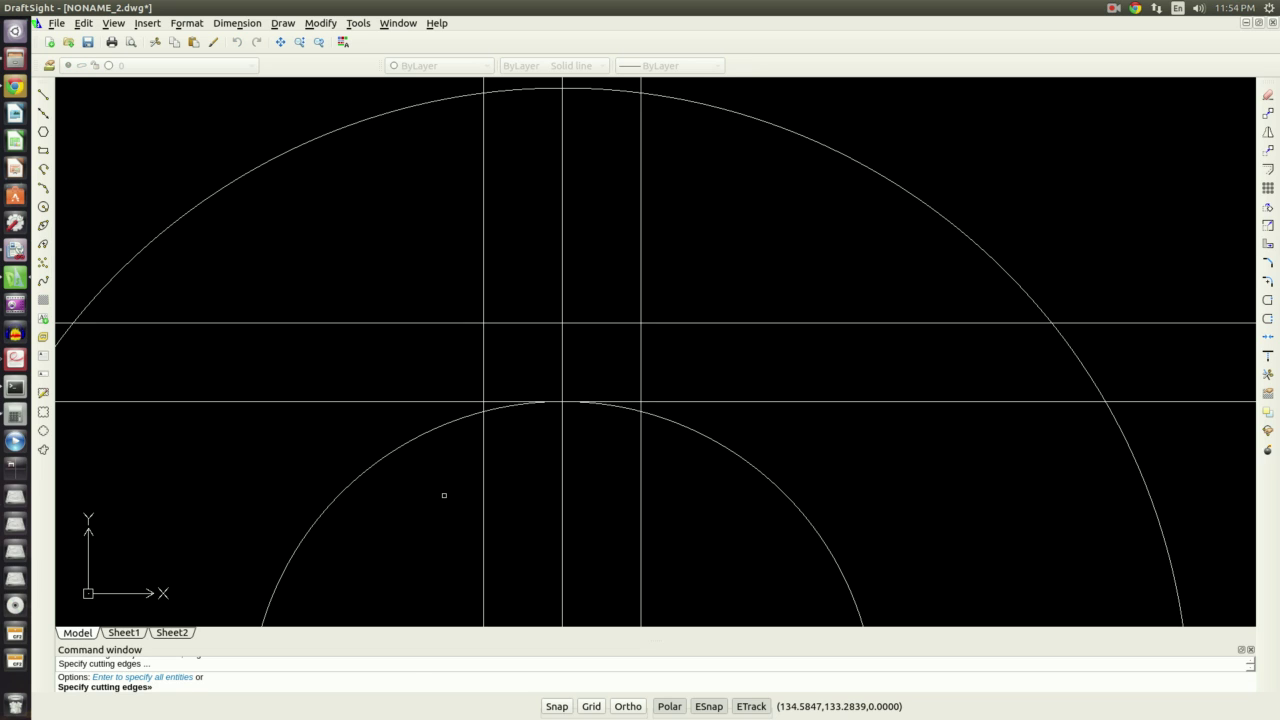
{"action": "key", "text": "Return"}
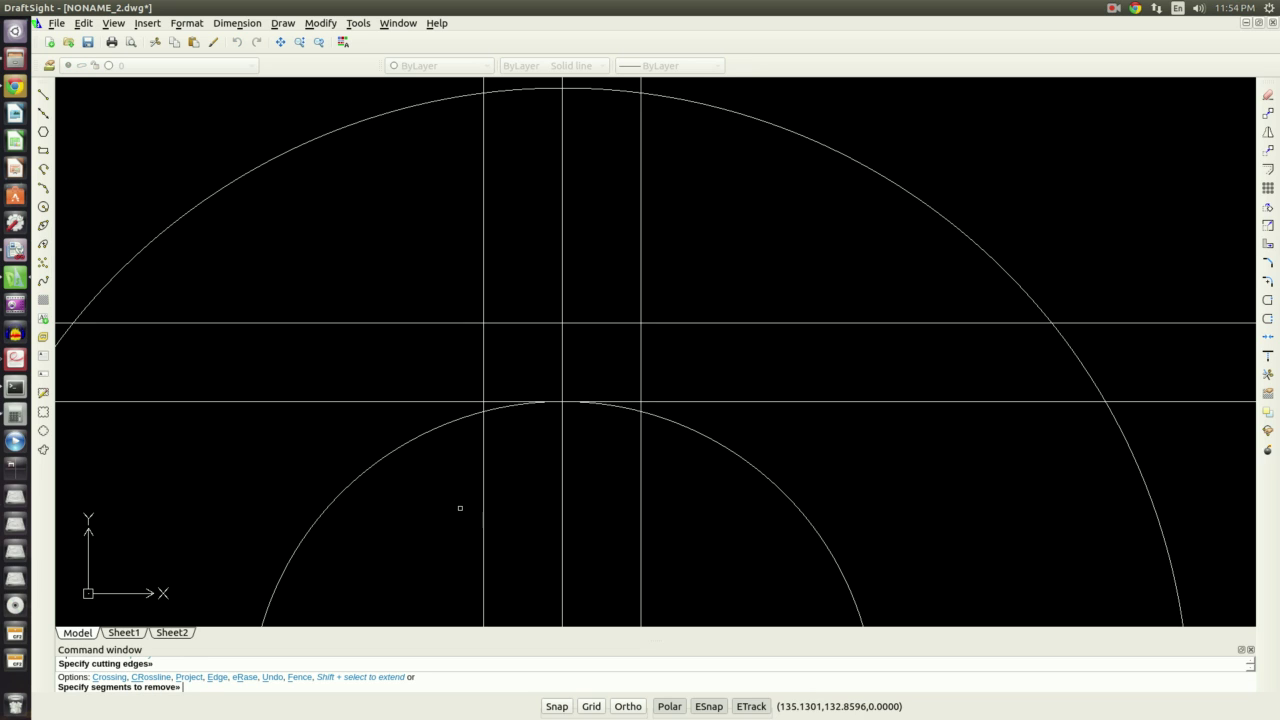
{"action": "left_click_drag", "start_coordinate": [660, 514], "coordinate": [462, 466]}
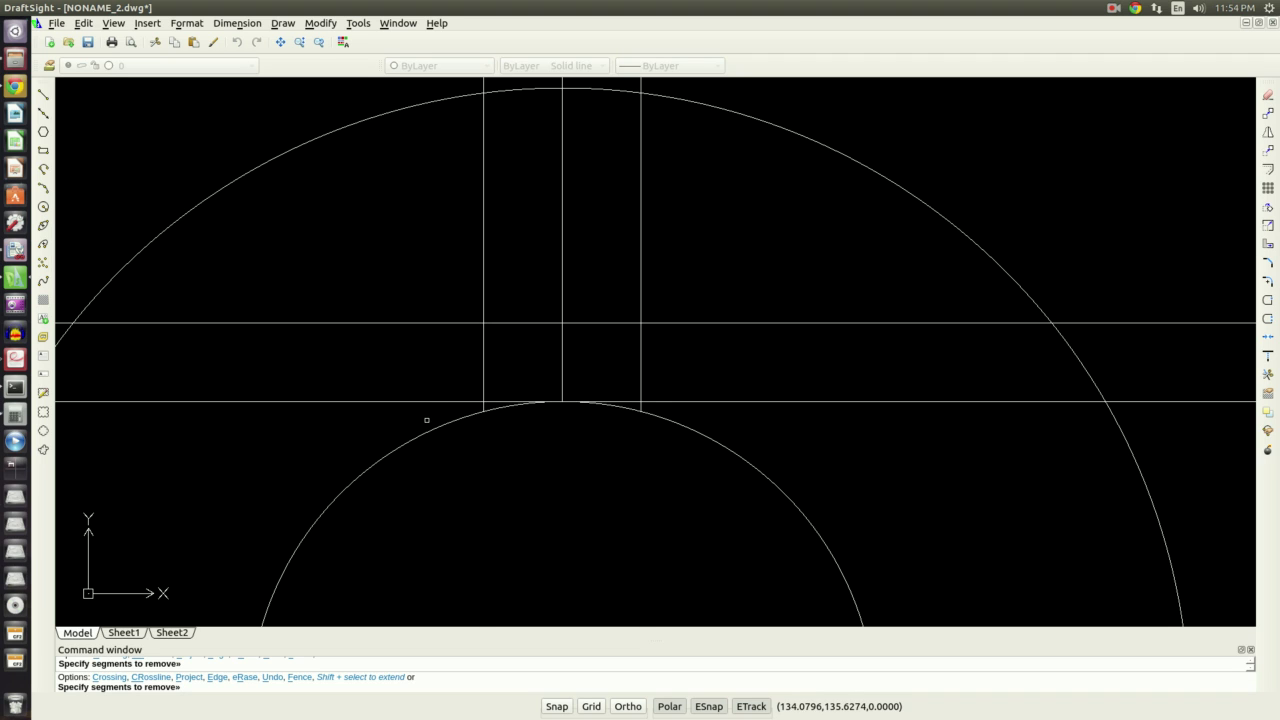
{"action": "left_click", "coordinate": [503, 401]}
{"action": "left_click", "coordinate": [611, 400]}
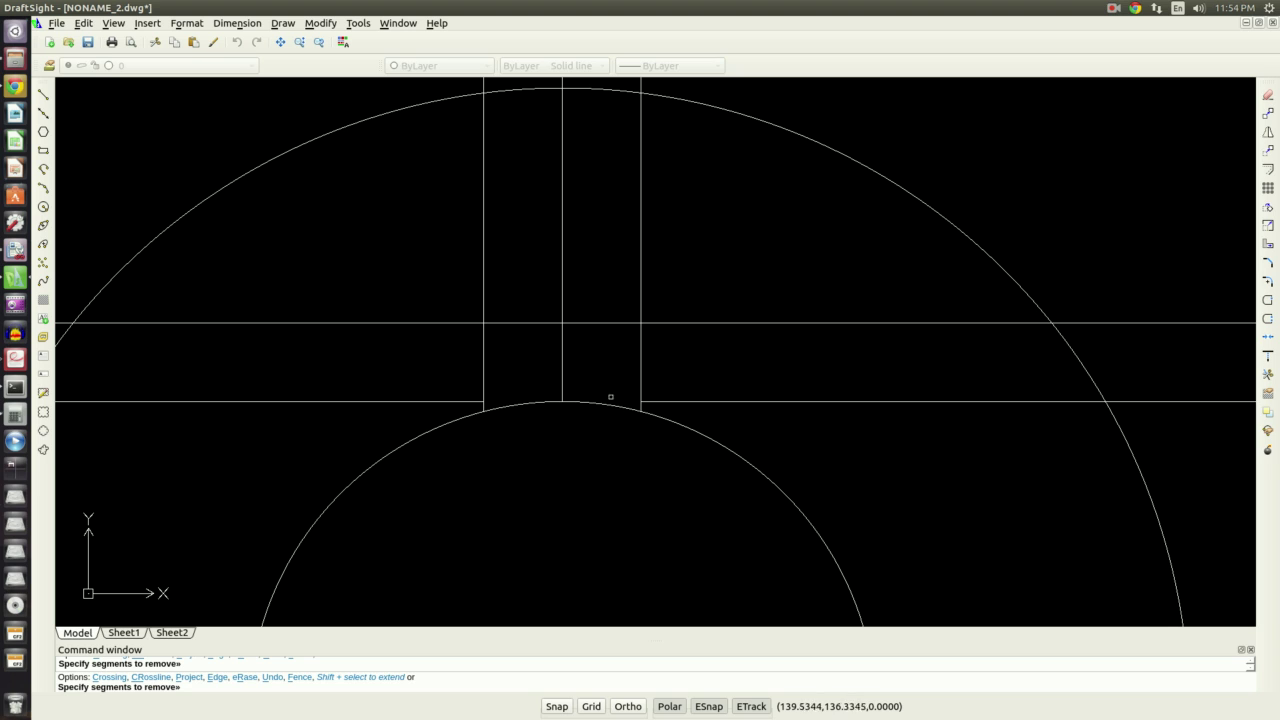
Step: Trim the centre line and bore arc inside the keyway, plus the horizontal and vertical line pieces between the keyway and the hub circle
{"action": "left_click", "coordinate": [562, 375]}
{"action": "left_click", "coordinate": [837, 428]}
{"action": "left_click", "coordinate": [834, 280]}
{"action": "left_click", "coordinate": [576, 403]}
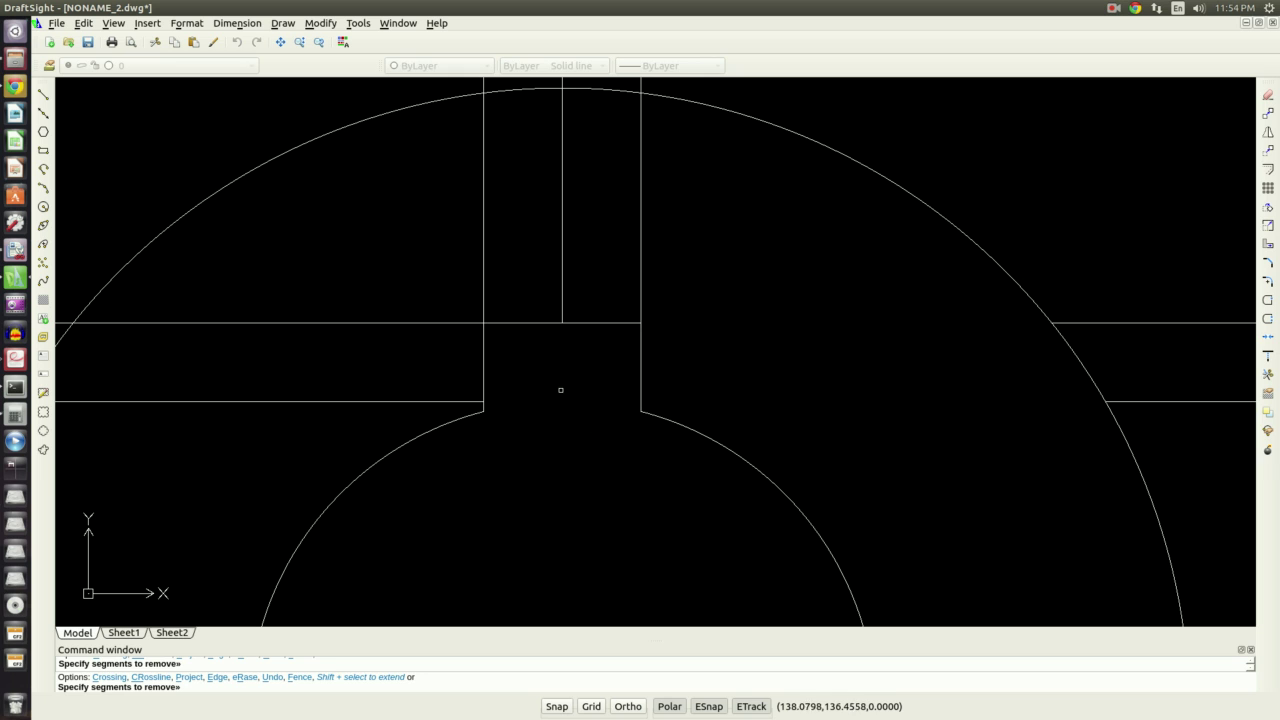
{"action": "left_click", "coordinate": [418, 406]}
{"action": "left_click", "coordinate": [357, 291]}
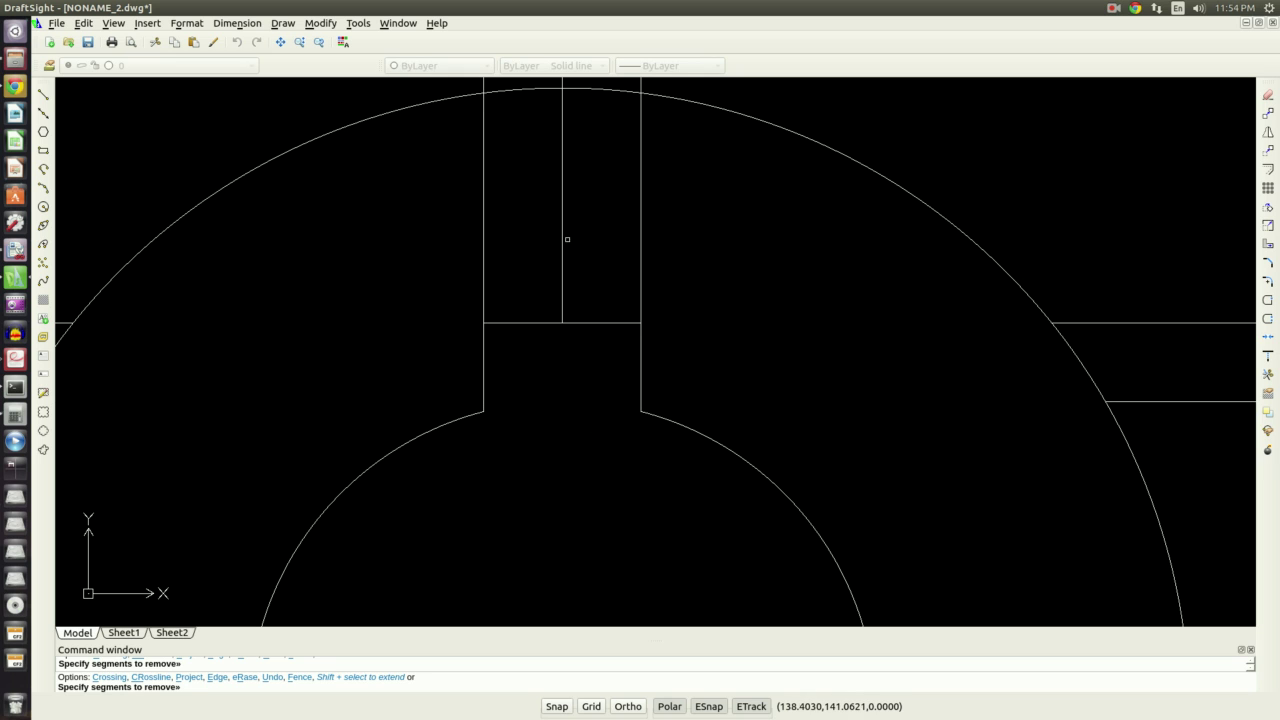
{"action": "left_click", "coordinate": [686, 260]}
{"action": "left_click", "coordinate": [443, 212]}
{"action": "scroll", "coordinate": [497, 294], "scroll_direction": "down", "scroll_amount": 10}
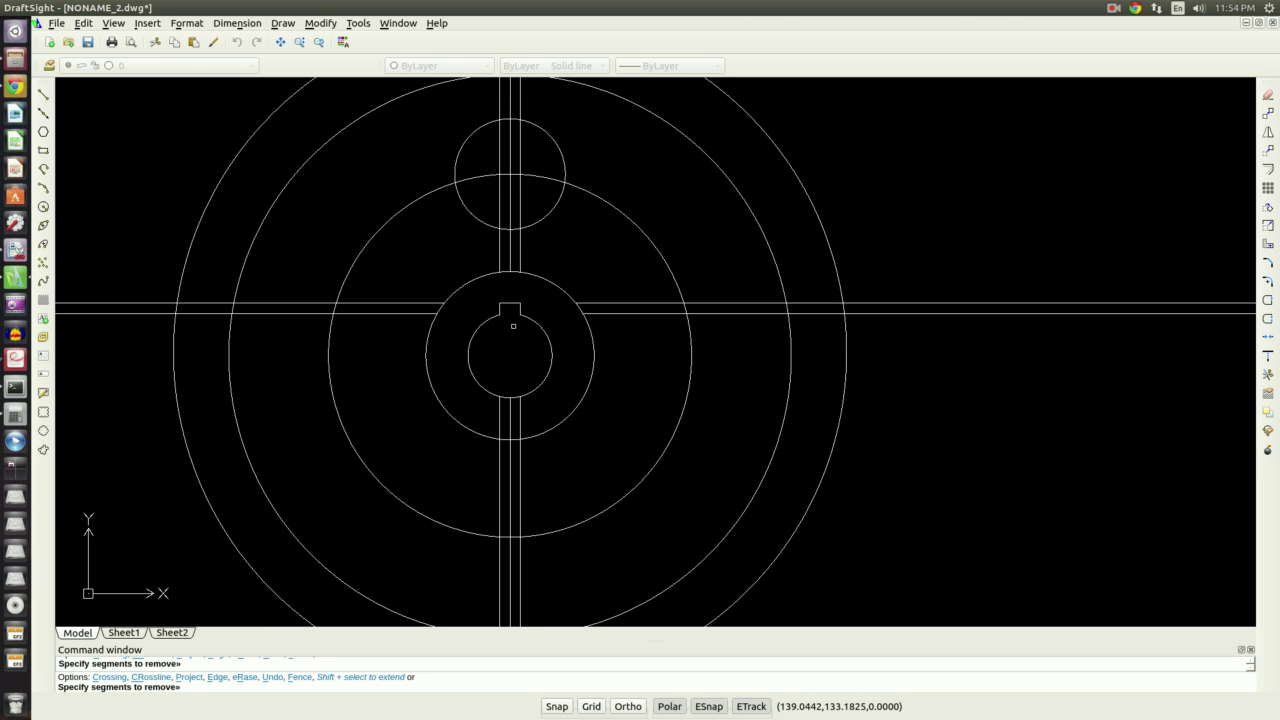
{"action": "key", "text": "Escape"}
Step: Delete all leftover horizontal and vertical construction line pieces around the keyway, keeping only the circles and the keyway outline
{"action": "left_click", "coordinate": [726, 360]}
{"action": "left_click", "coordinate": [703, 263]}
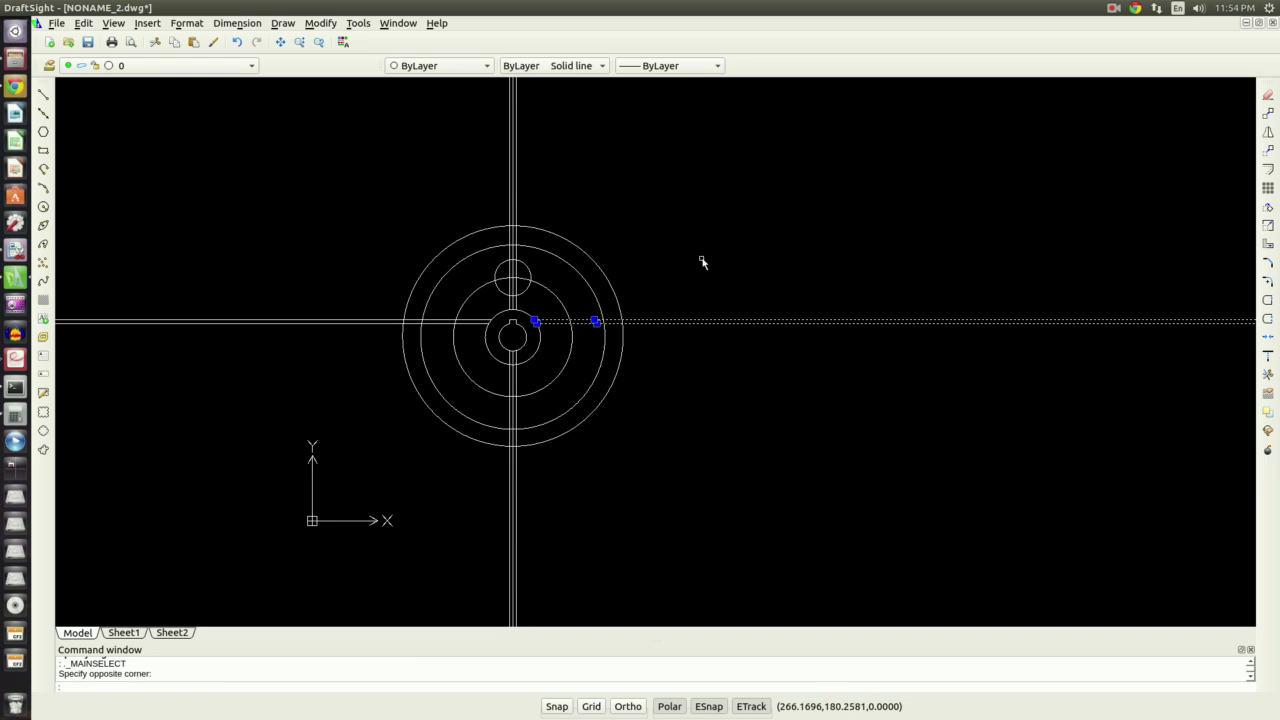
{"action": "left_click", "coordinate": [572, 195]}
{"action": "left_click", "coordinate": [436, 165]}
{"action": "left_click", "coordinate": [312, 440]}
{"action": "left_click", "coordinate": [300, 300]}
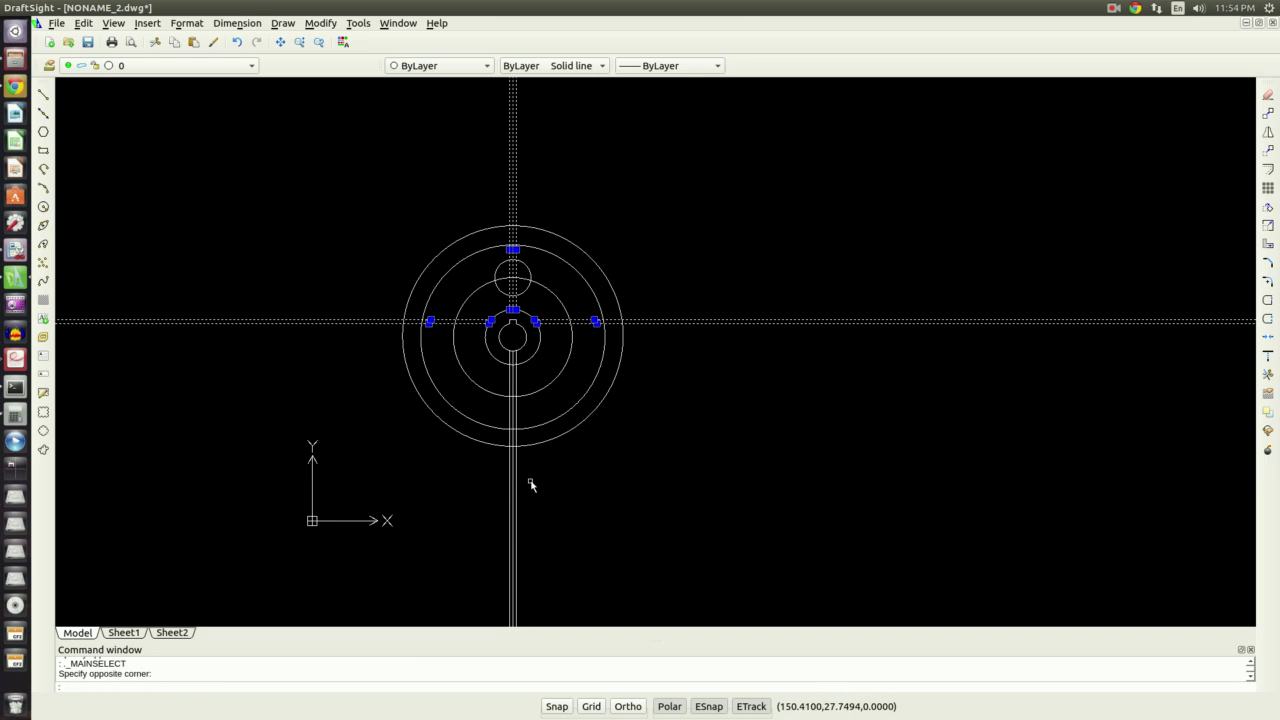
{"action": "left_click", "coordinate": [561, 492]}
{"action": "left_click", "coordinate": [439, 463]}
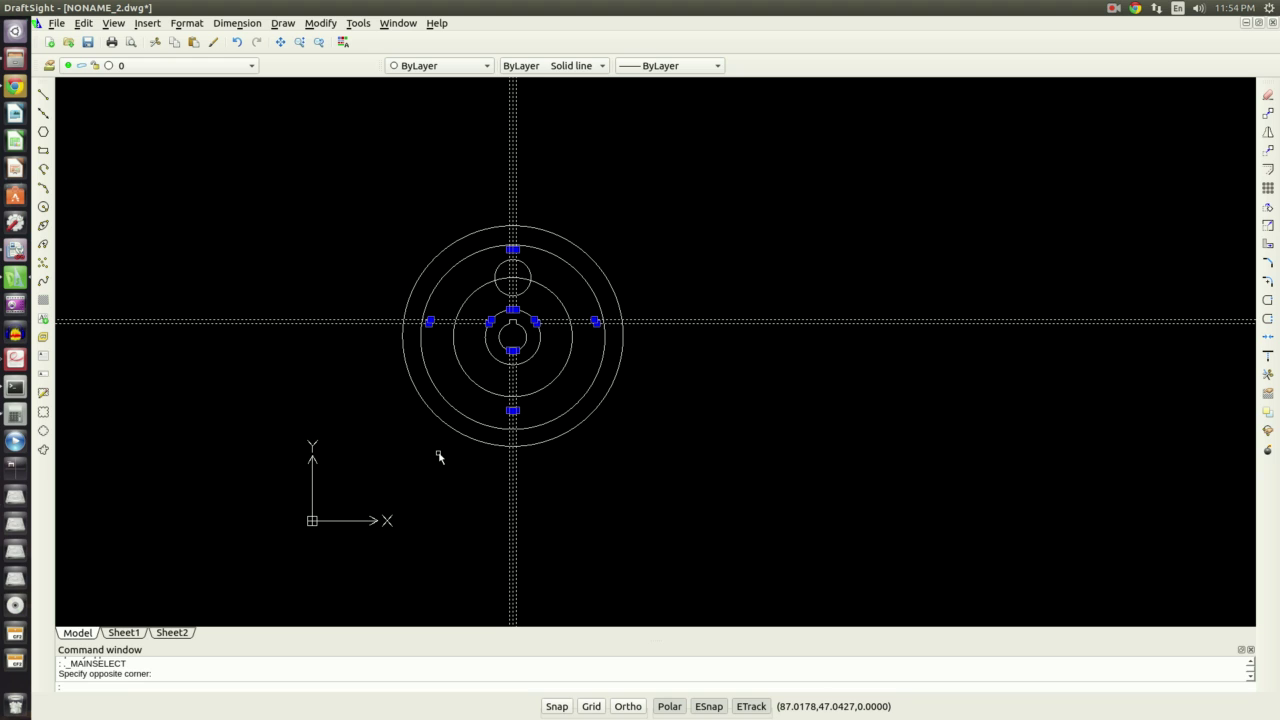
{"action": "key", "text": "Delete"}
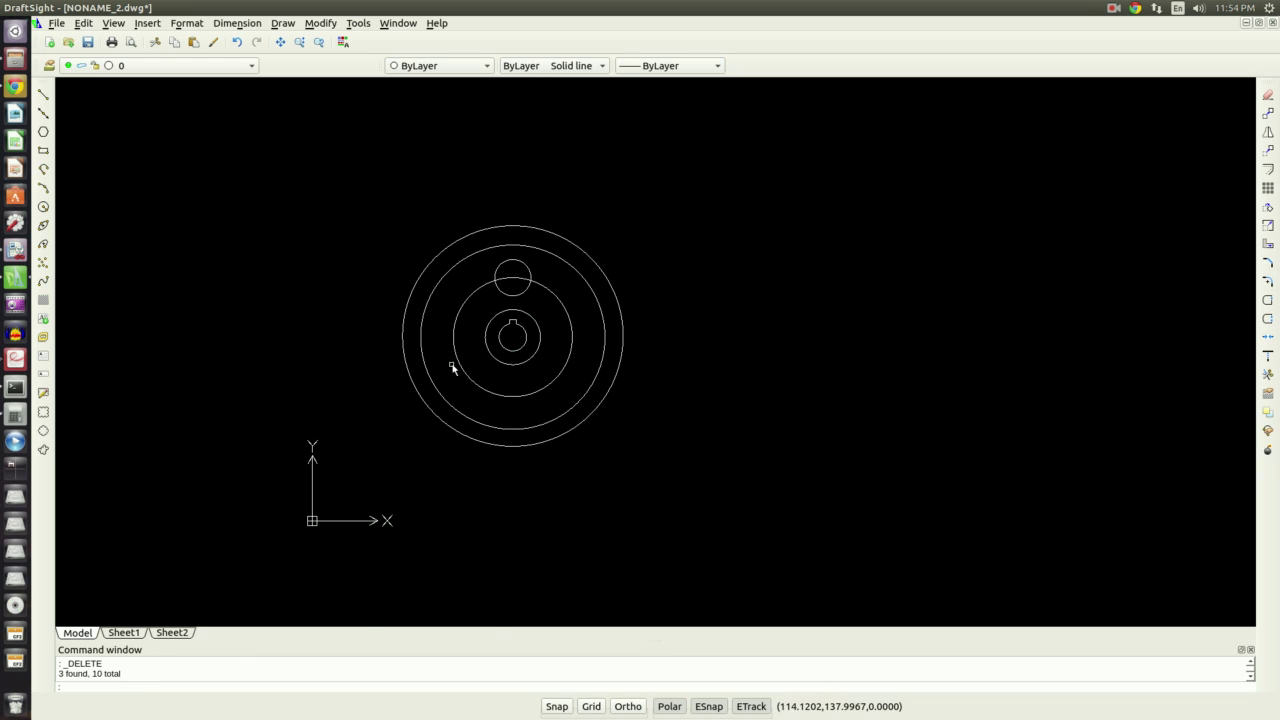
Step: Examine the hole and tooth layout in RatchetWheel.pdf, then return to the DraftSight drawing
{"action": "scroll", "coordinate": [512, 198], "scroll_direction": "up", "scroll_amount": 3}
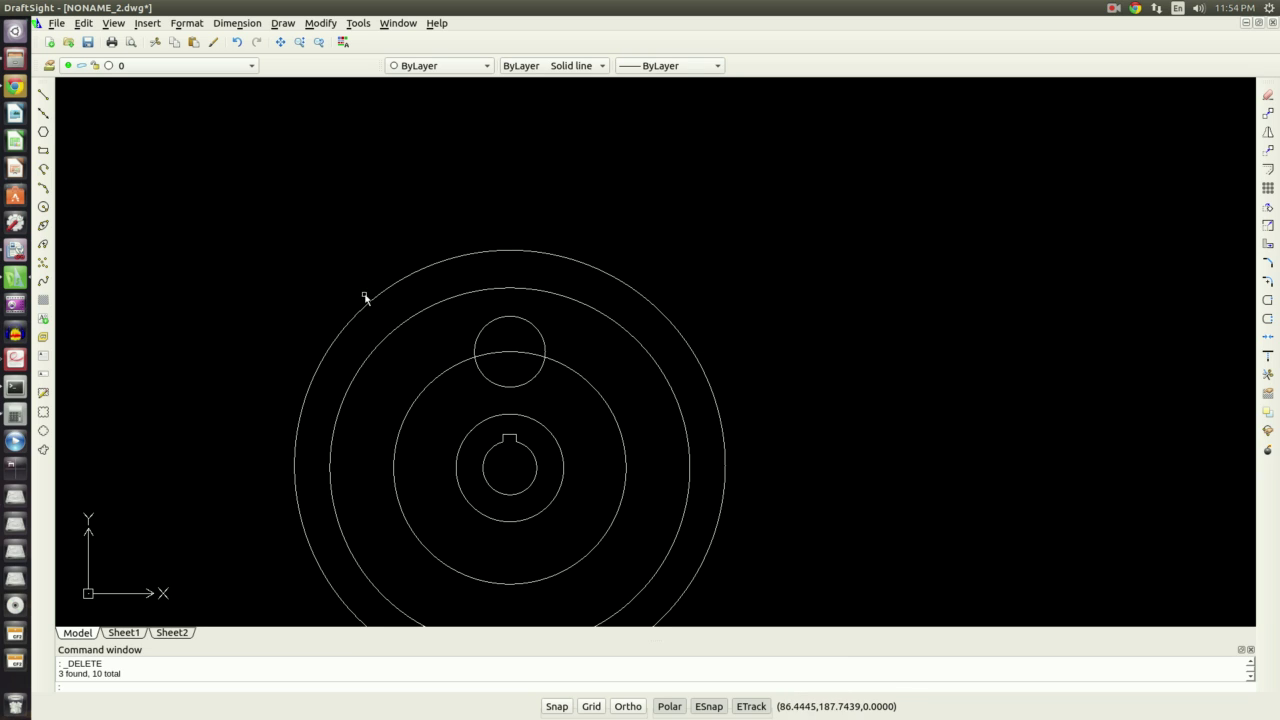
{"action": "scroll", "coordinate": [571, 500], "scroll_direction": "down", "scroll_amount": 2}
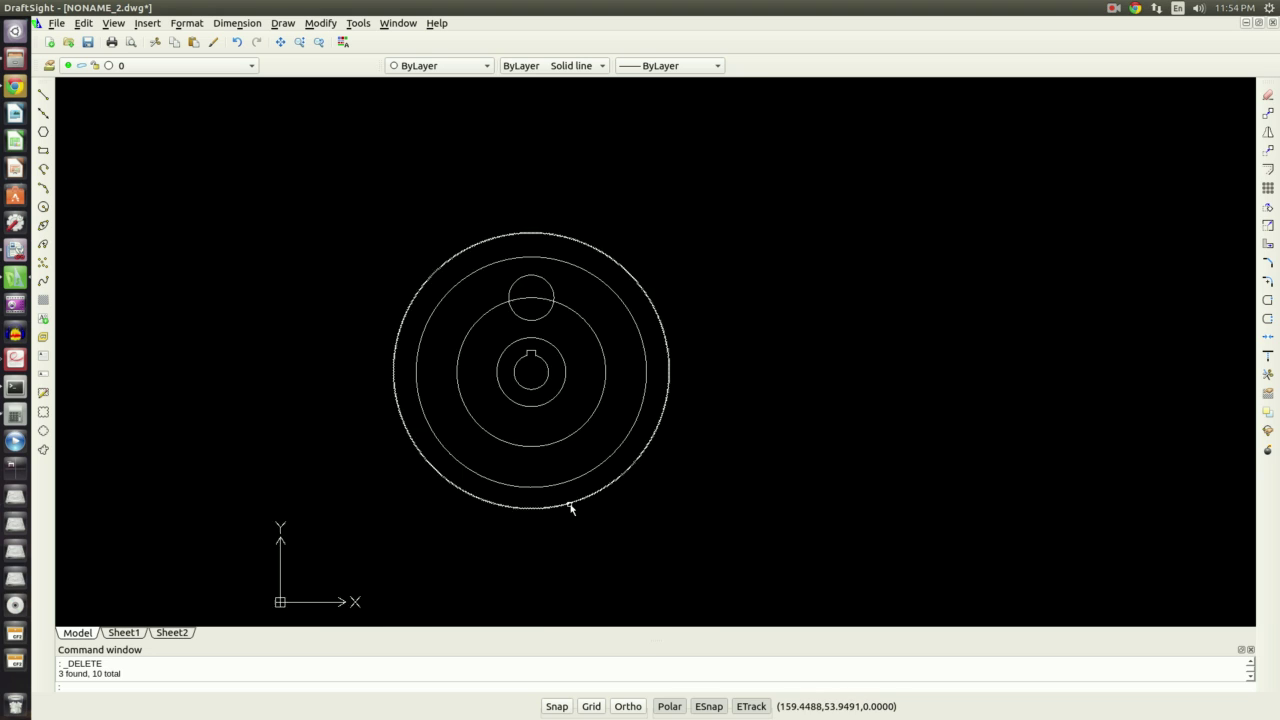
{"action": "scroll", "coordinate": [571, 508], "scroll_direction": "up", "scroll_amount": 2}
{"action": "scroll", "coordinate": [540, 150], "scroll_direction": "down", "scroll_amount": 2}
{"action": "scroll", "coordinate": [522, 108], "scroll_direction": "up", "scroll_amount": 1}
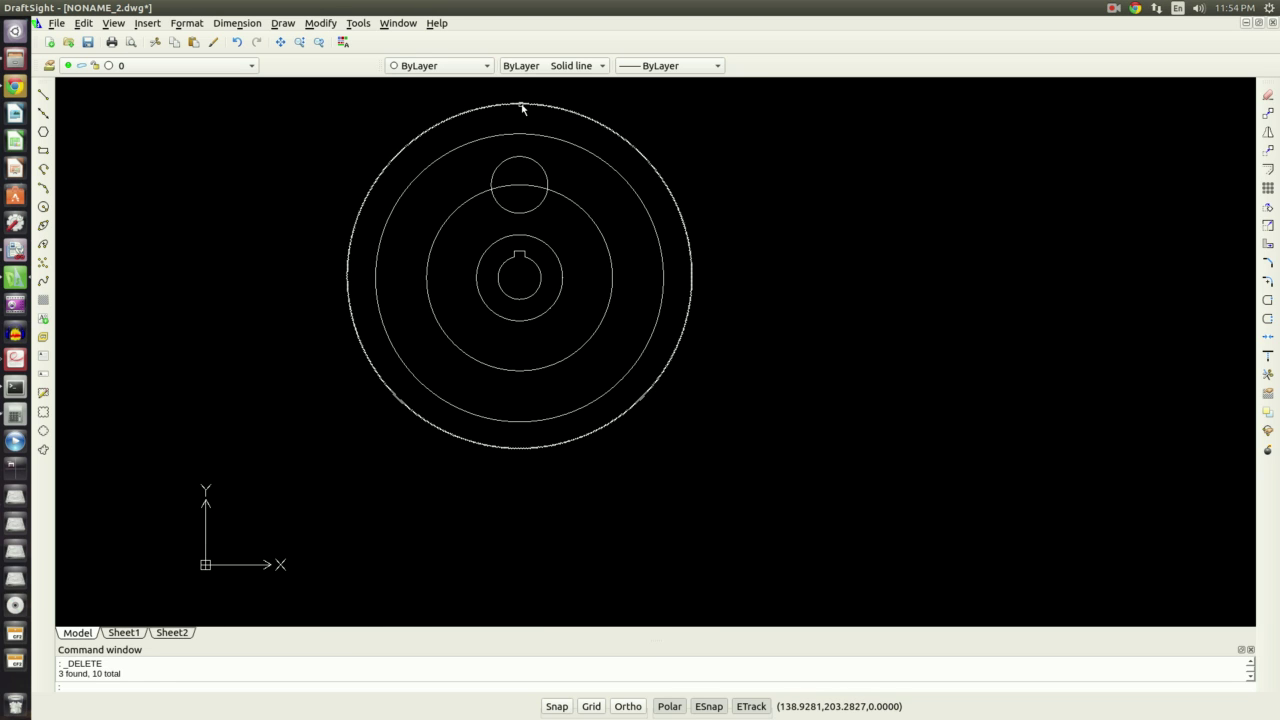
{"action": "scroll", "coordinate": [522, 108], "scroll_direction": "up", "scroll_amount": 1}
{"action": "key", "text": "alt+Tab"}
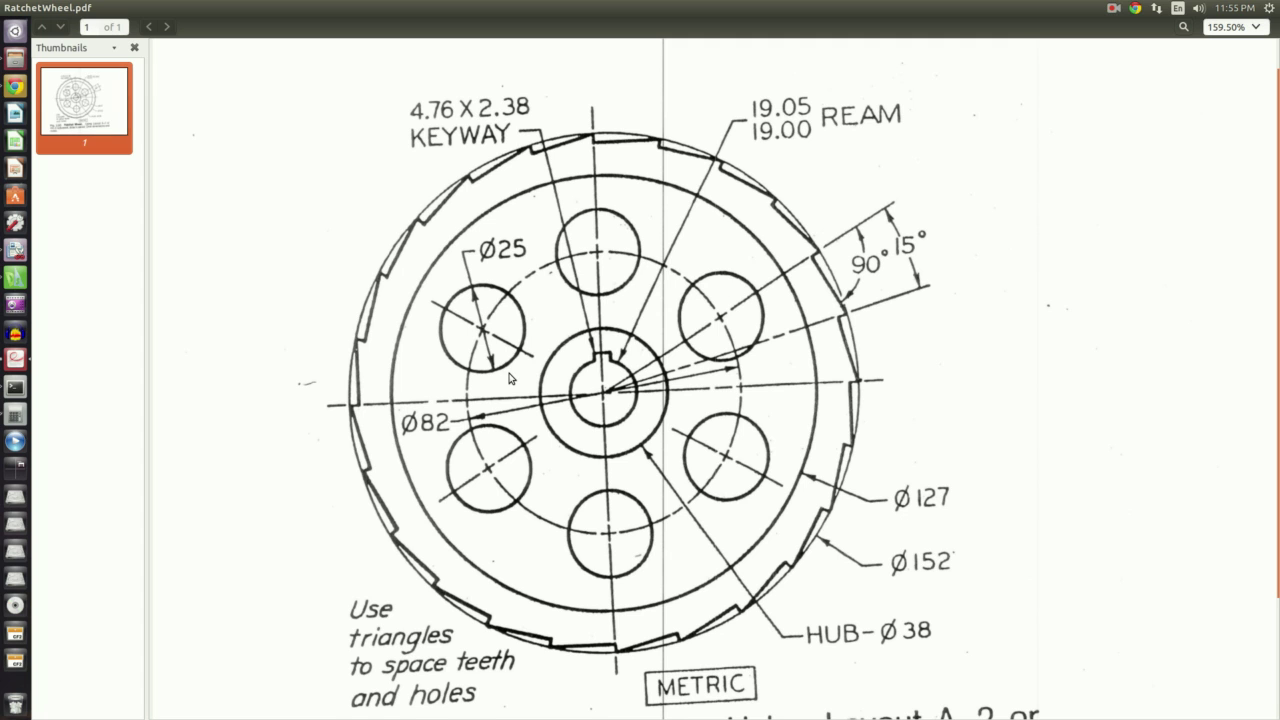
{"action": "key", "text": "alt+Tab"}
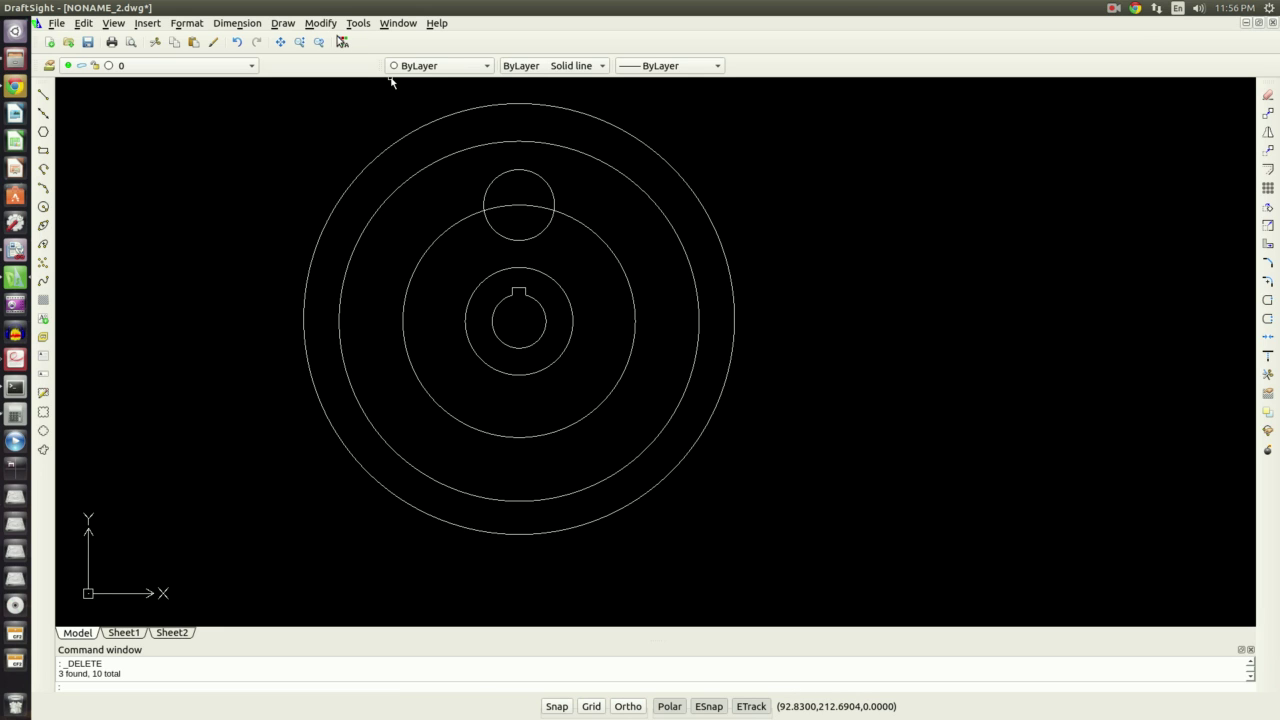
Step: Create a circular pattern of the 25 diameter hole about the wheel's centre, with 6 elements in total and 60° between them
{"action": "left_click", "coordinate": [321, 23]}
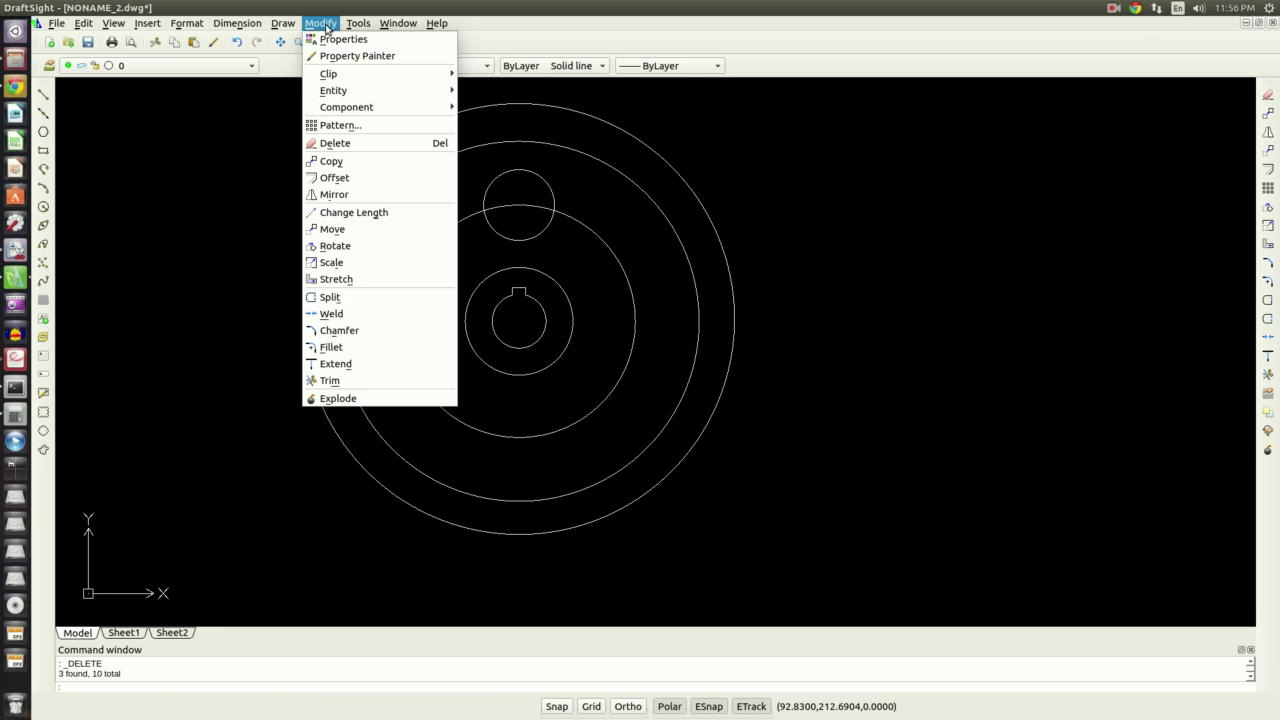
{"action": "left_click", "coordinate": [338, 126]}
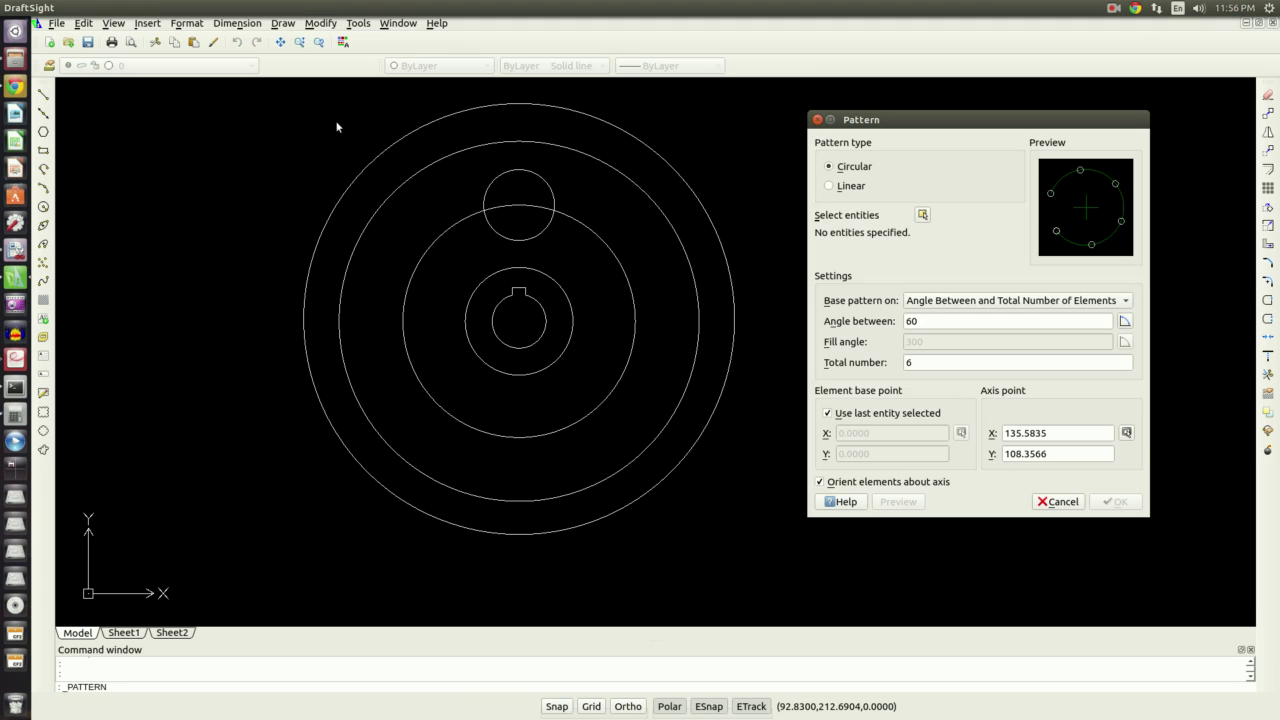
{"action": "left_click", "coordinate": [922, 217]}
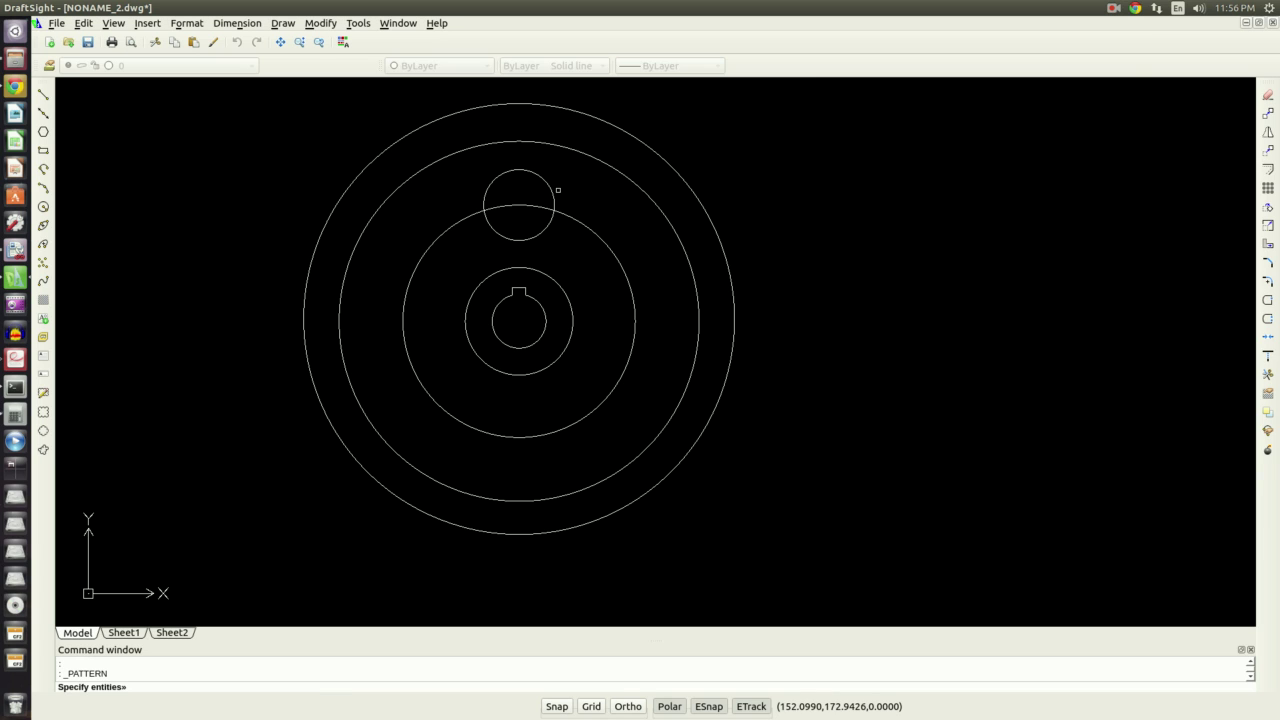
{"action": "left_click", "coordinate": [563, 197]}
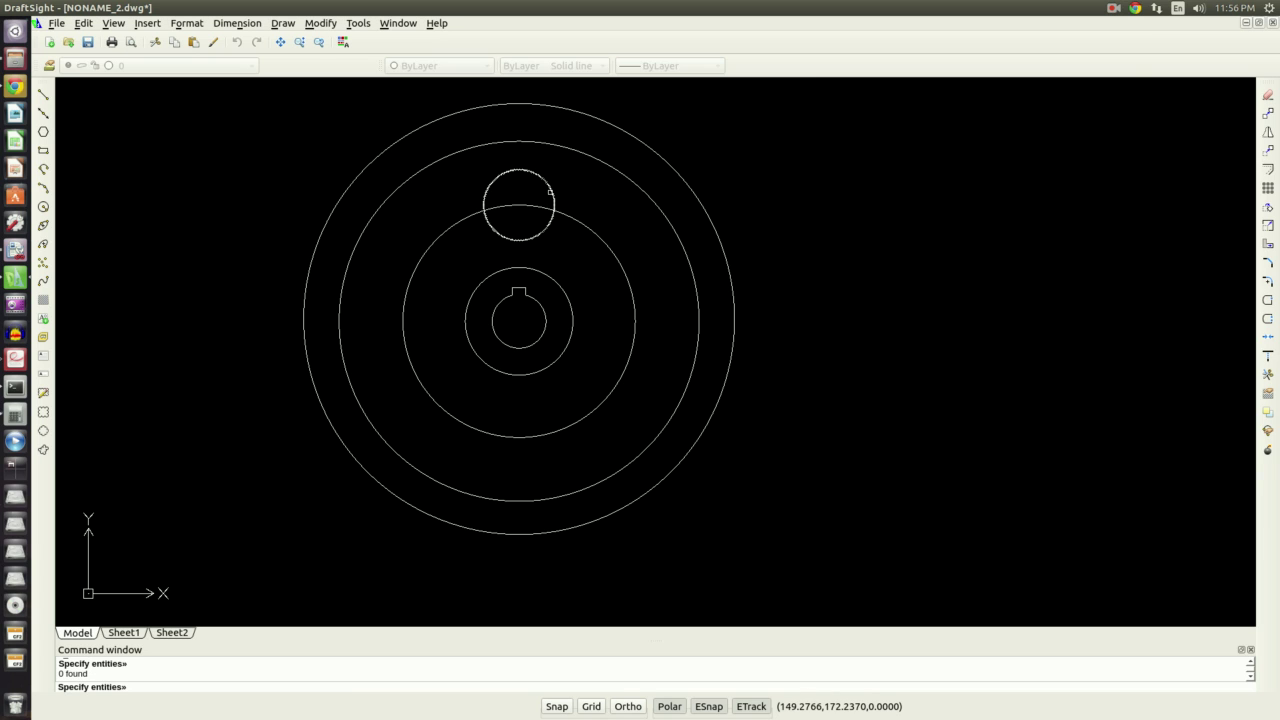
{"action": "left_click", "coordinate": [549, 192]}
{"action": "key", "text": "Return"}
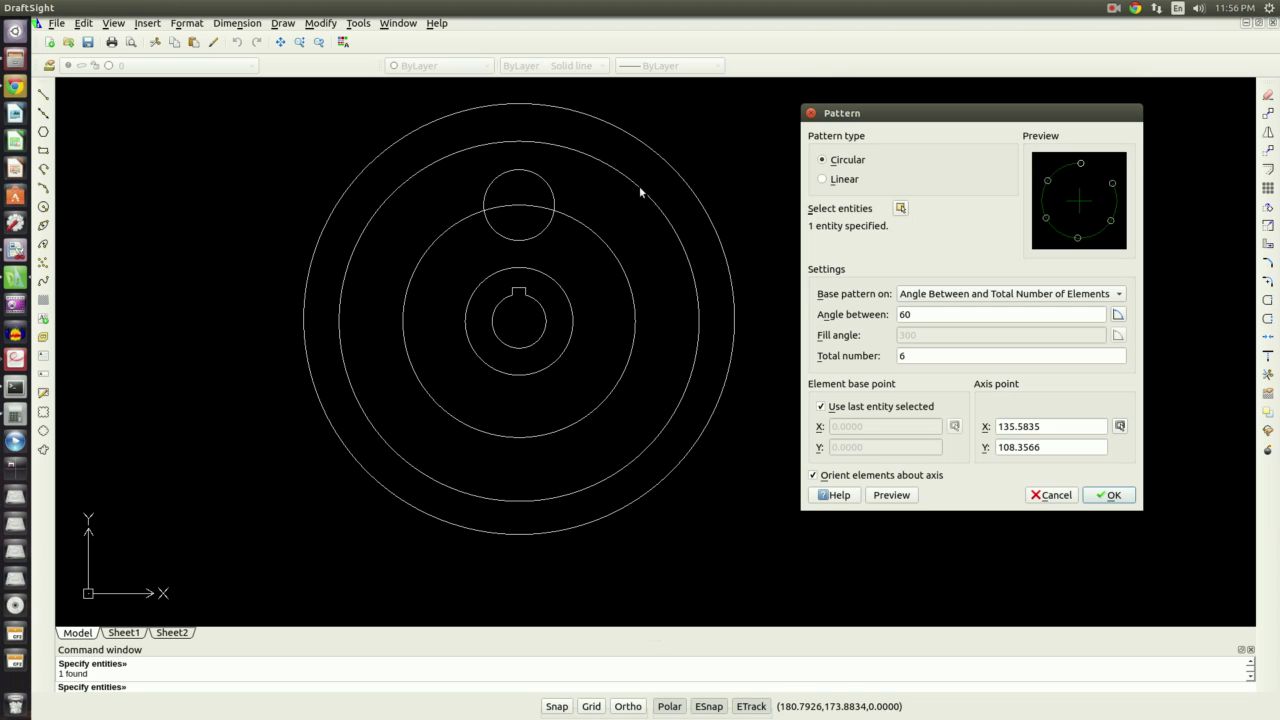
{"action": "double_click", "coordinate": [911, 314]}
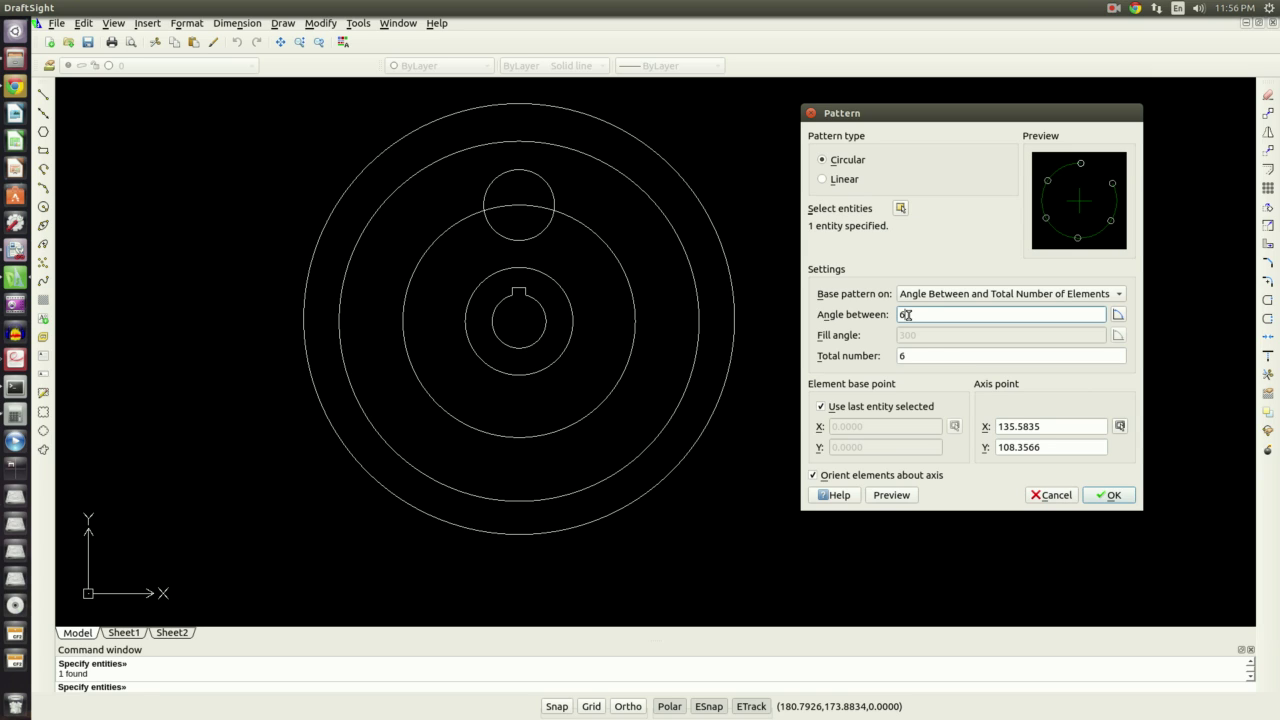
{"action": "left_click", "coordinate": [923, 357]}
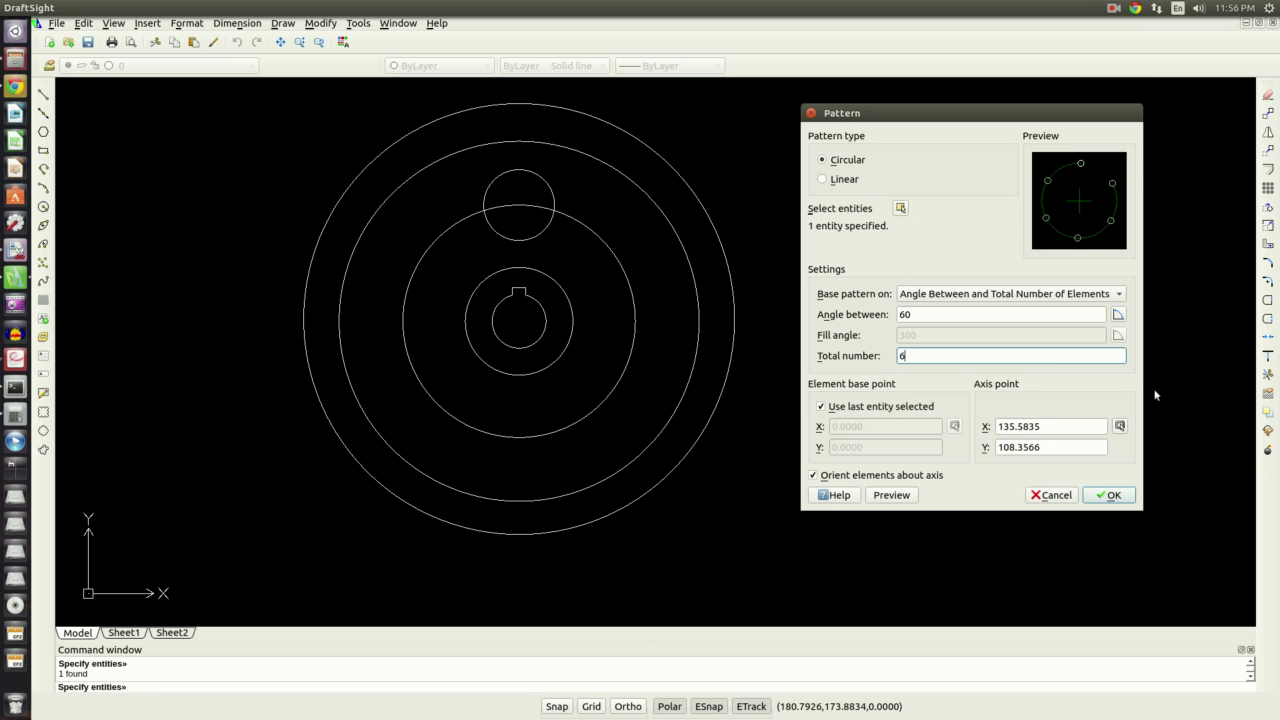
{"action": "left_click", "coordinate": [1119, 428]}
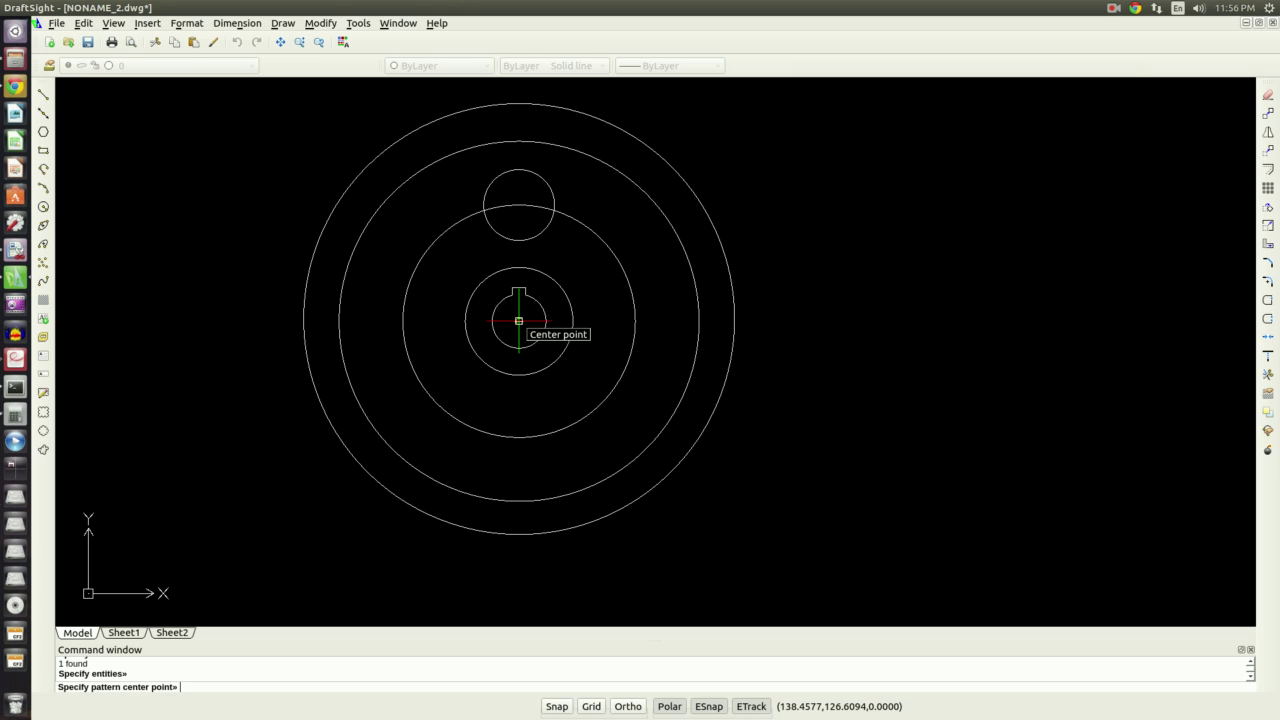
{"action": "left_click", "coordinate": [518, 320]}
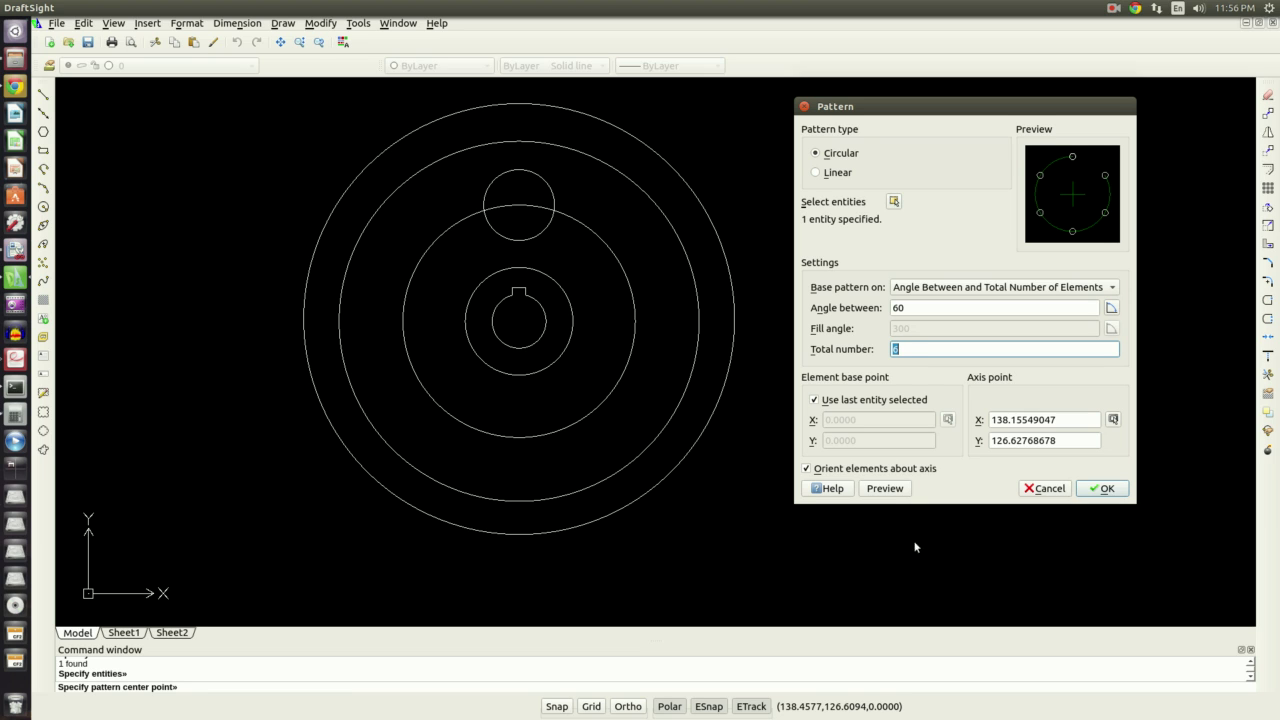
{"action": "left_click", "coordinate": [884, 489]}
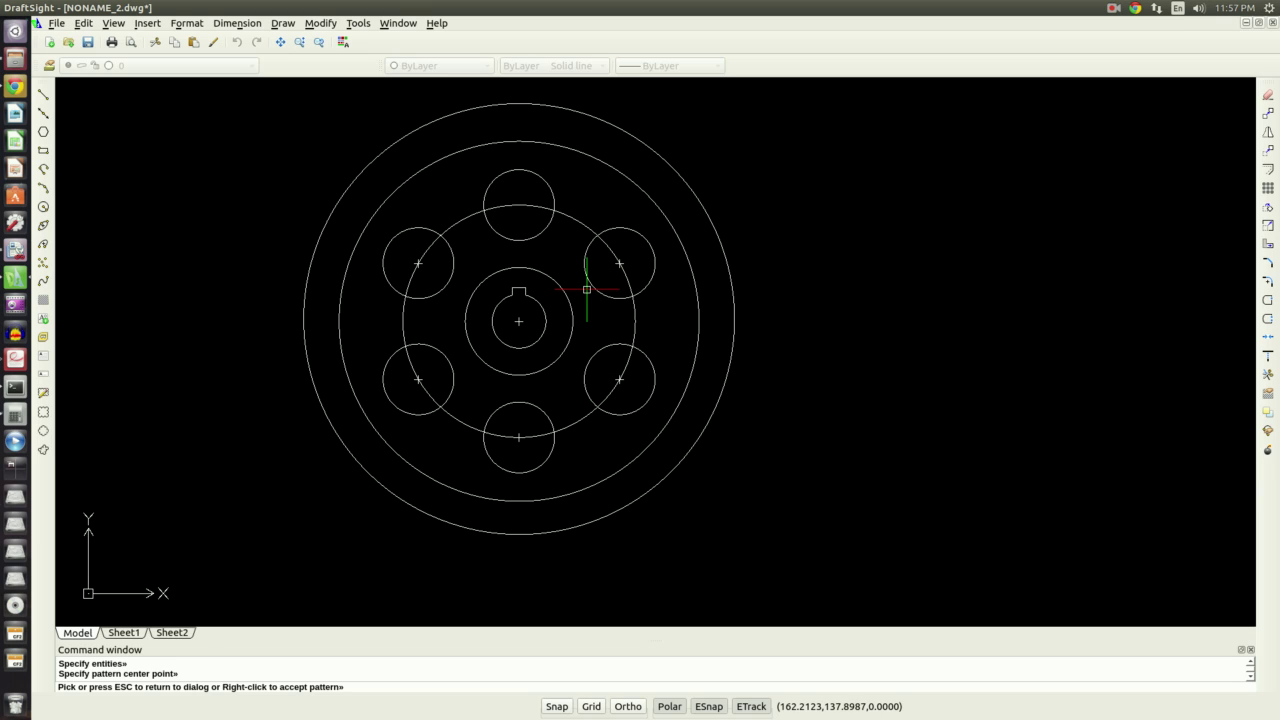
{"action": "right_click", "coordinate": [587, 289]}
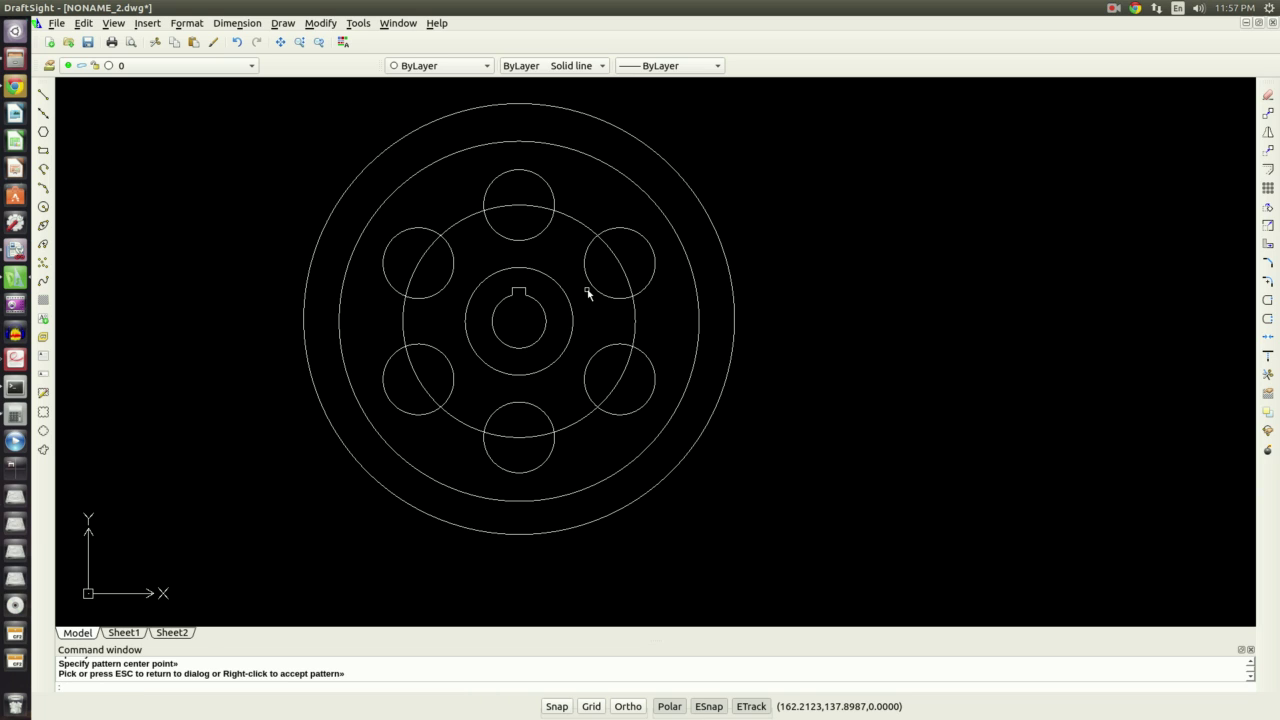
Step: Draw a horizontal infinite line through the wheel's centre
{"action": "left_click", "coordinate": [43, 112]}
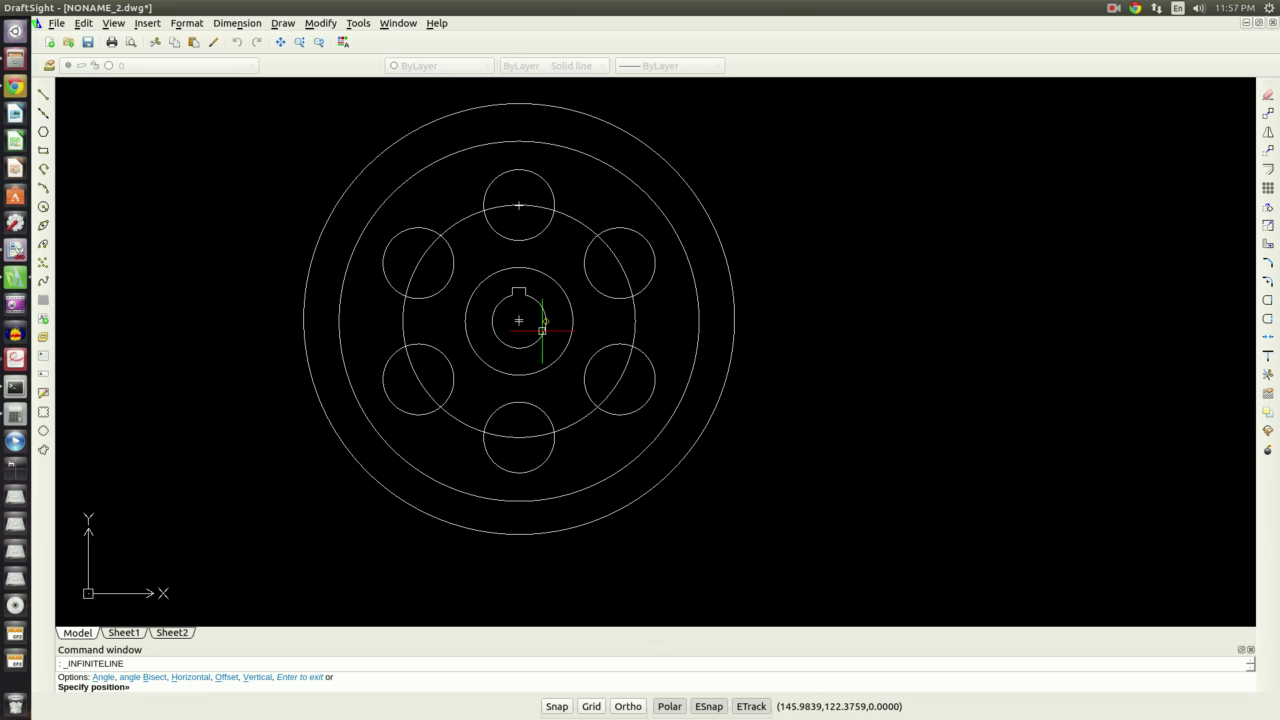
{"action": "scroll", "coordinate": [525, 329], "scroll_direction": "down", "scroll_amount": 2}
{"action": "scroll", "coordinate": [523, 318], "scroll_direction": "up", "scroll_amount": 5}
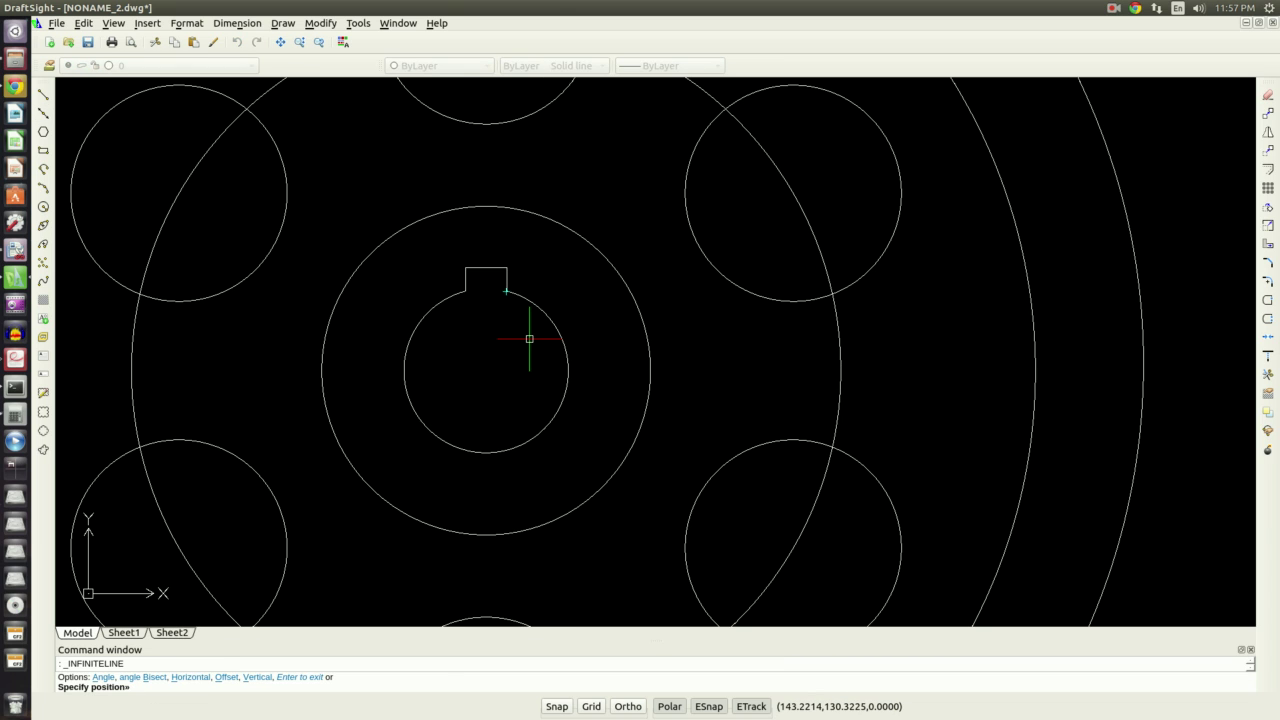
{"action": "left_click", "coordinate": [485, 370]}
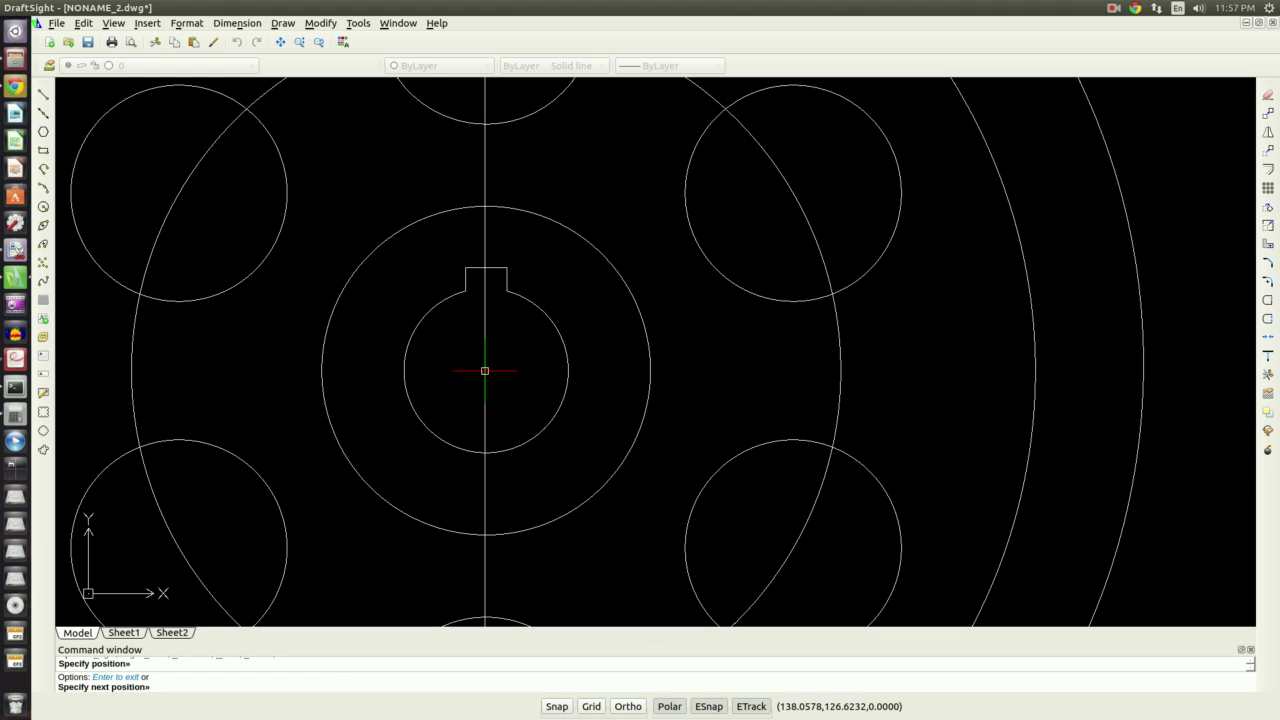
{"action": "left_click", "coordinate": [604, 371]}
{"action": "key", "text": "Escape"}
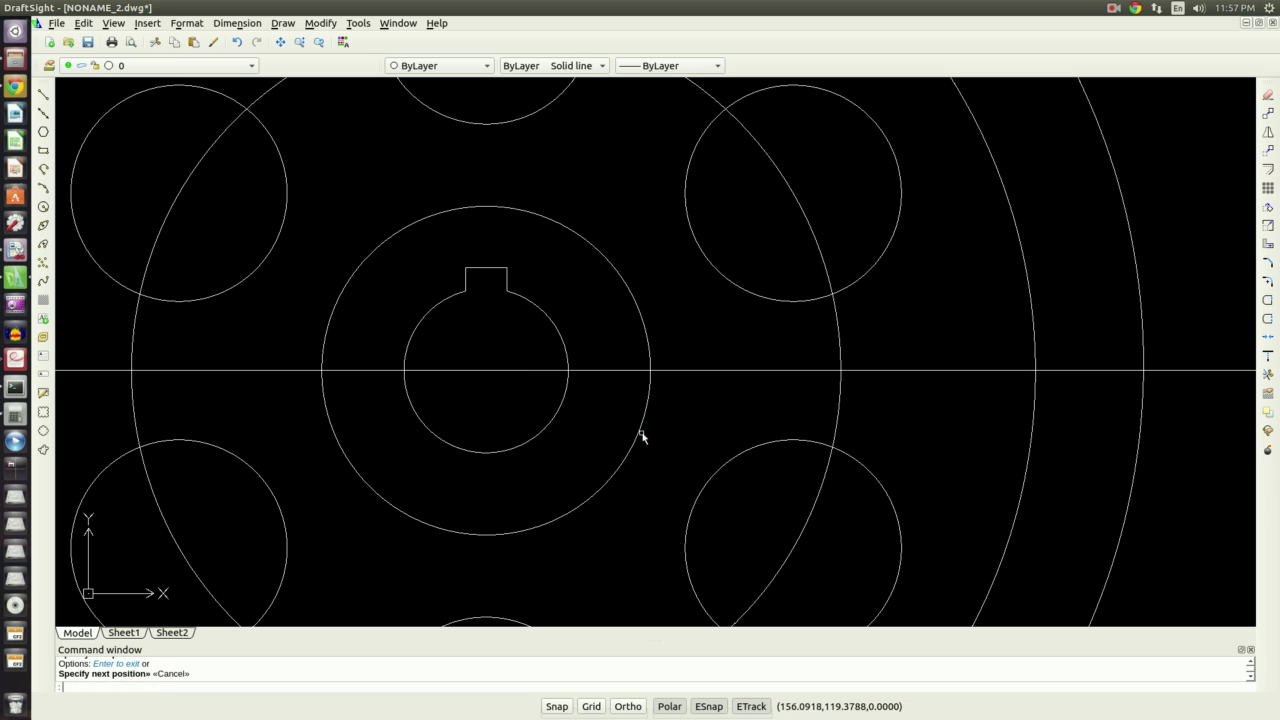
Step: Draw a line from the wheel's centre, 100 long at -15°, checking the tooth angle in RatchetWheel.pdf before entering the end point
{"action": "scroll", "coordinate": [607, 426], "scroll_direction": "down", "scroll_amount": 5}
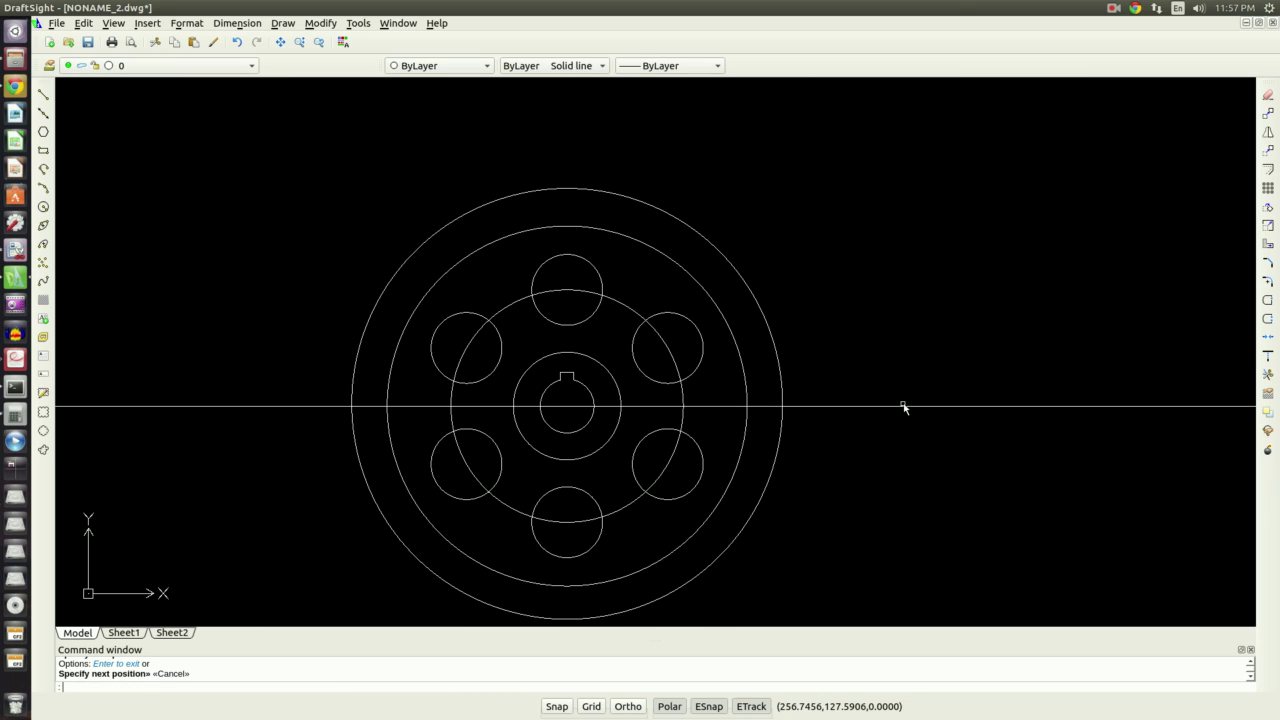
{"action": "scroll", "coordinate": [884, 416], "scroll_direction": "up", "scroll_amount": 3}
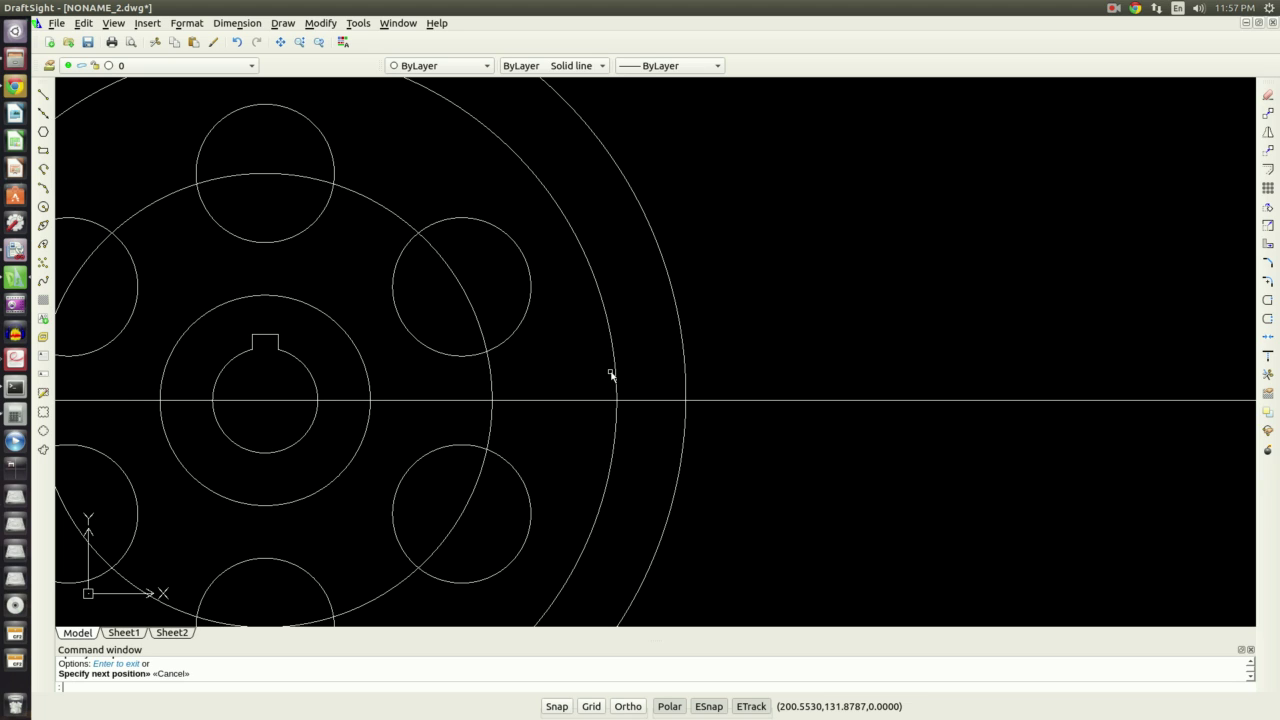
{"action": "left_click", "coordinate": [43, 93]}
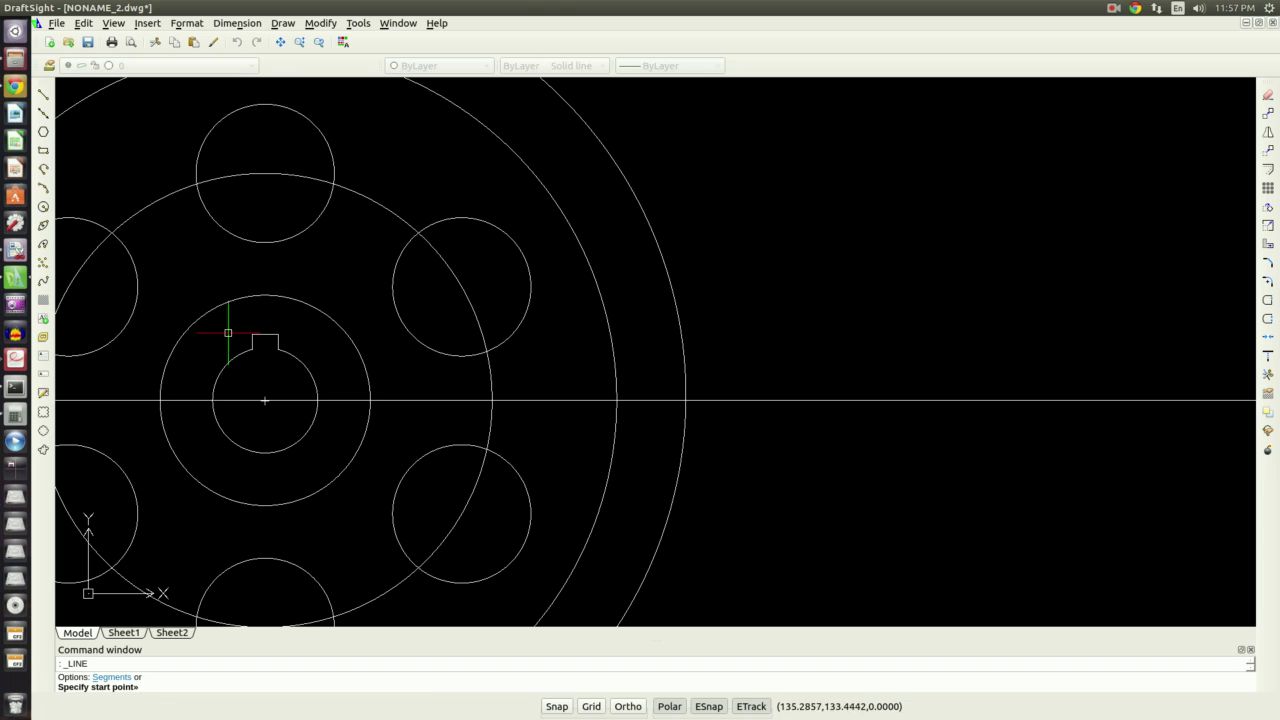
{"action": "scroll", "coordinate": [384, 407], "scroll_direction": "up", "scroll_amount": 3}
{"action": "scroll", "coordinate": [263, 414], "scroll_direction": "down", "scroll_amount": 5}
{"action": "scroll", "coordinate": [262, 416], "scroll_direction": "up", "scroll_amount": 2}
{"action": "scroll", "coordinate": [260, 410], "scroll_direction": "up", "scroll_amount": 2}
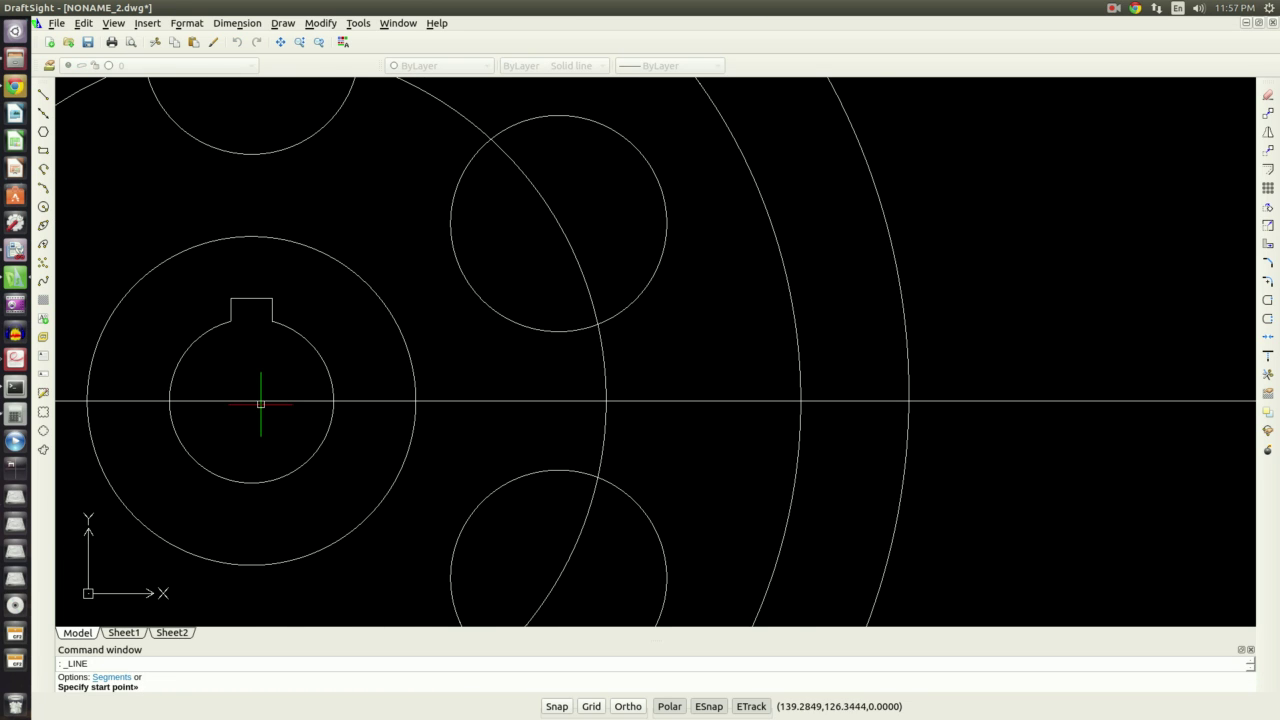
{"action": "left_click", "coordinate": [251, 401]}
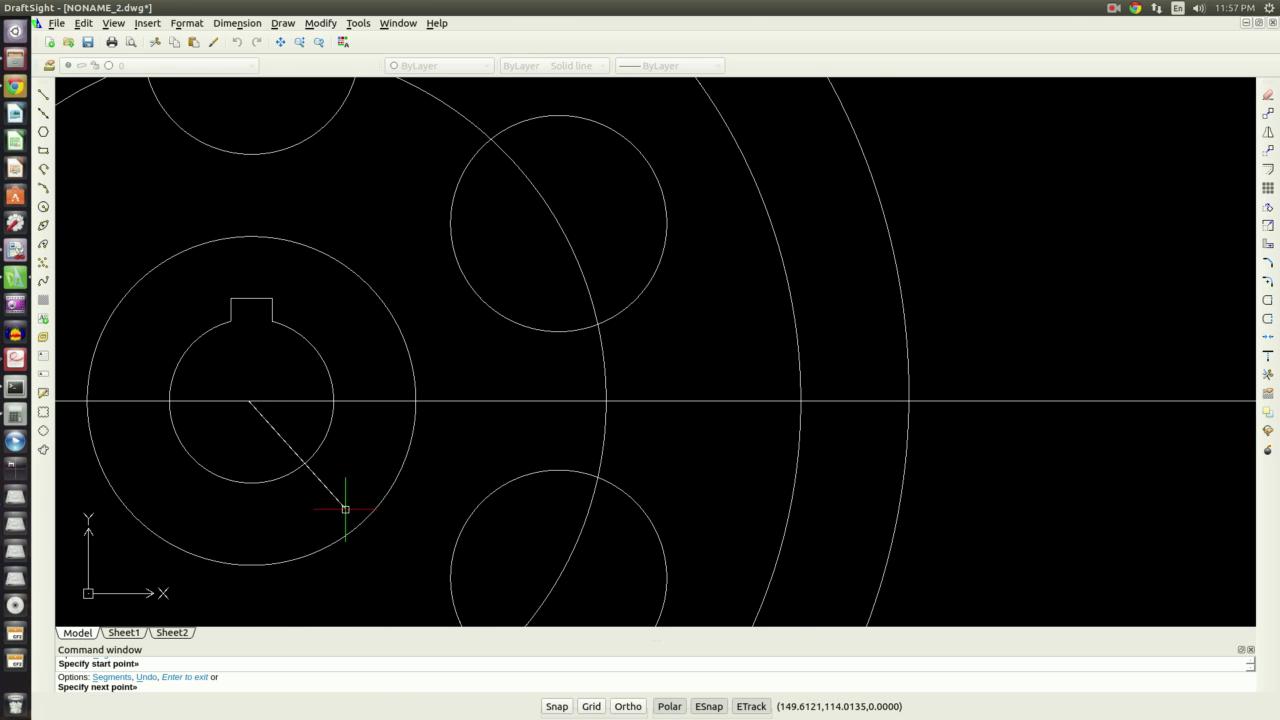
{"action": "scroll", "coordinate": [374, 477], "scroll_direction": "up", "scroll_amount": 6}
{"action": "scroll", "coordinate": [374, 477], "scroll_direction": "down", "scroll_amount": 4}
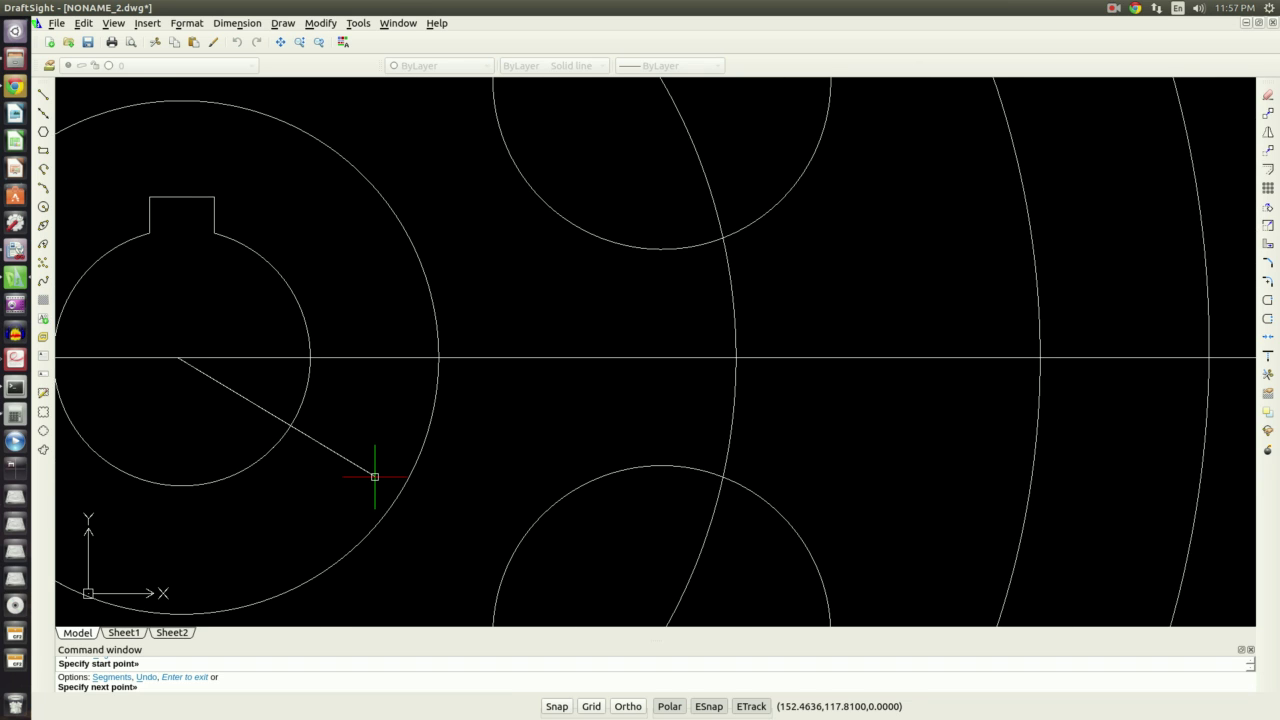
{"action": "scroll", "coordinate": [374, 477], "scroll_direction": "down", "scroll_amount": 5}
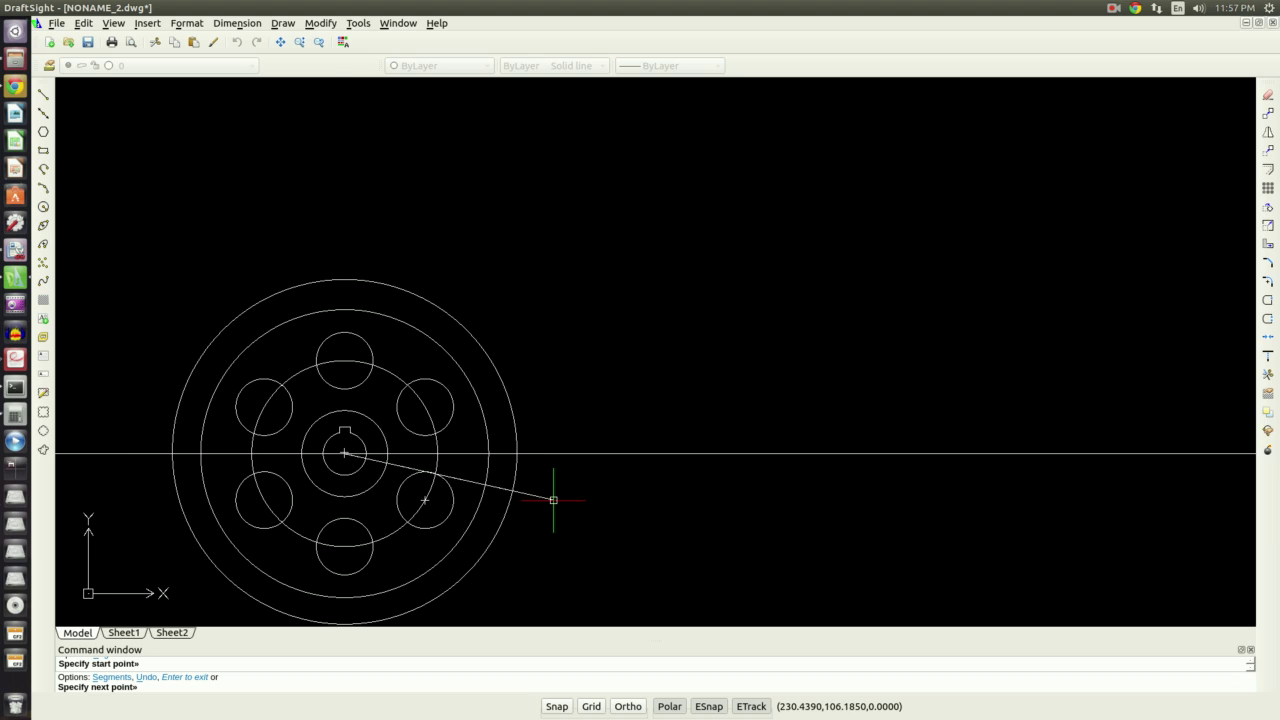
{"action": "scroll", "coordinate": [553, 500], "scroll_direction": "up", "scroll_amount": 5}
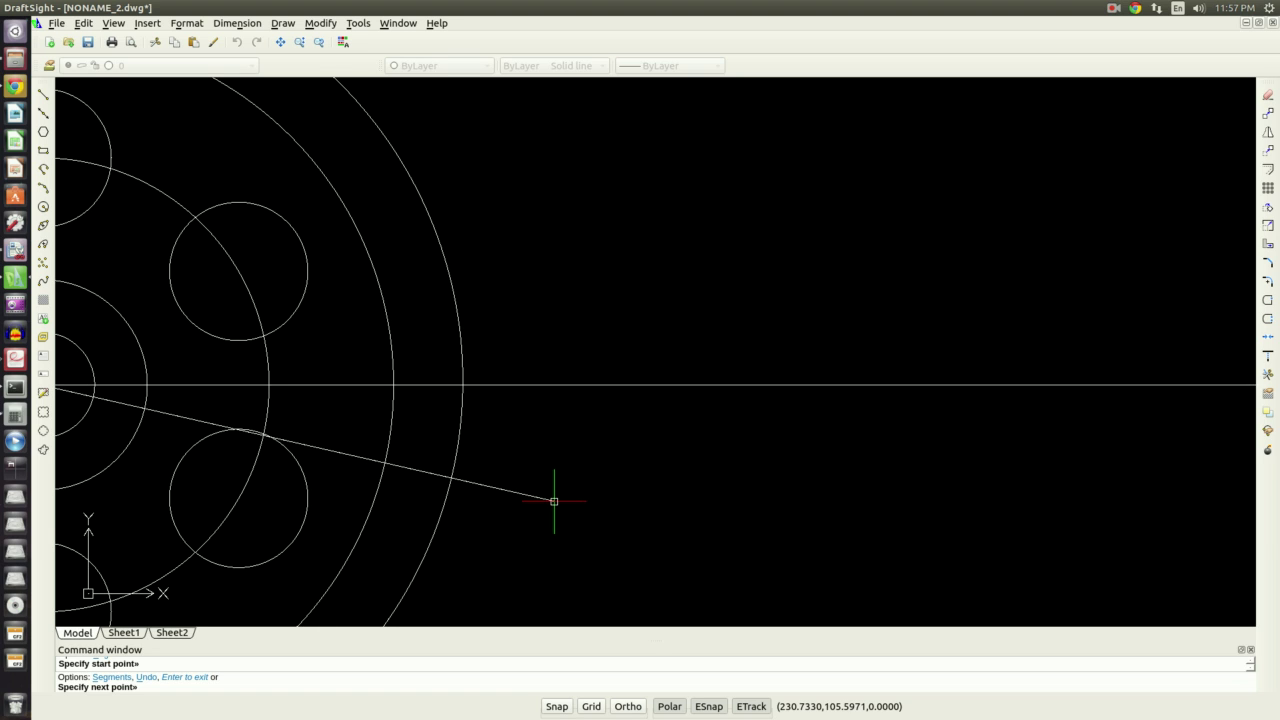
{"action": "key", "text": "alt+Tab"}
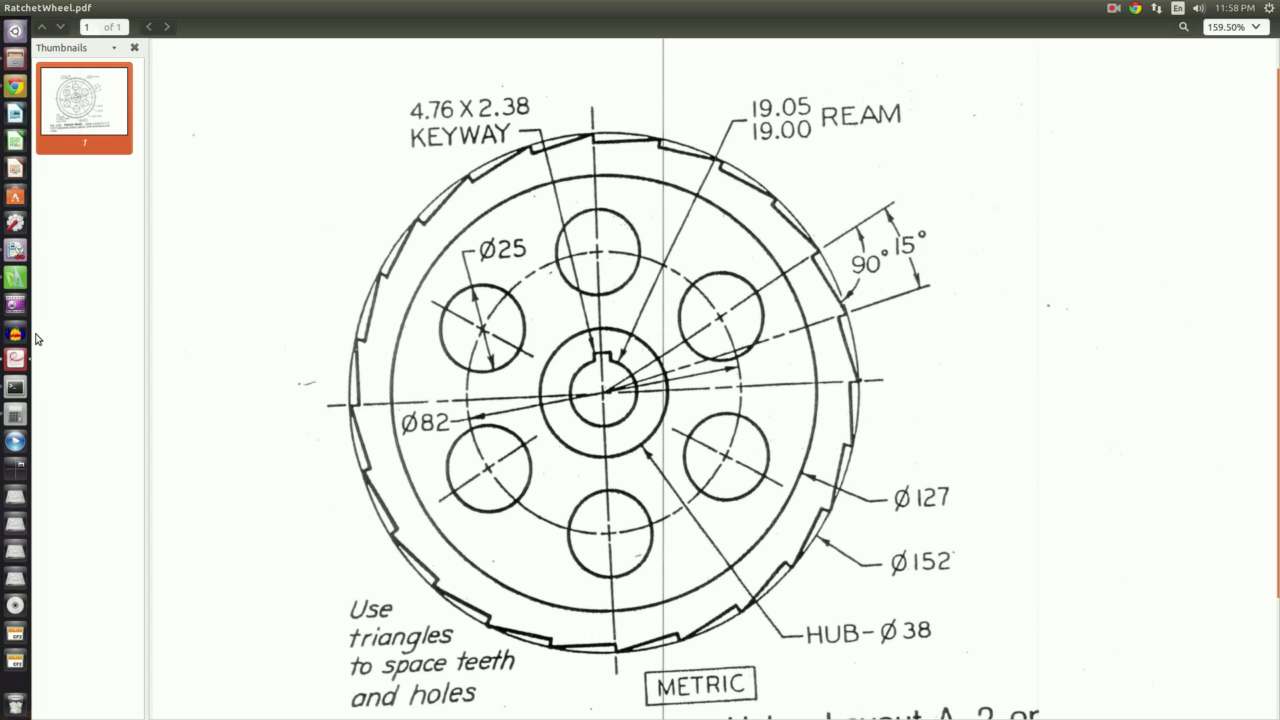
{"action": "left_click", "coordinate": [12, 282]}
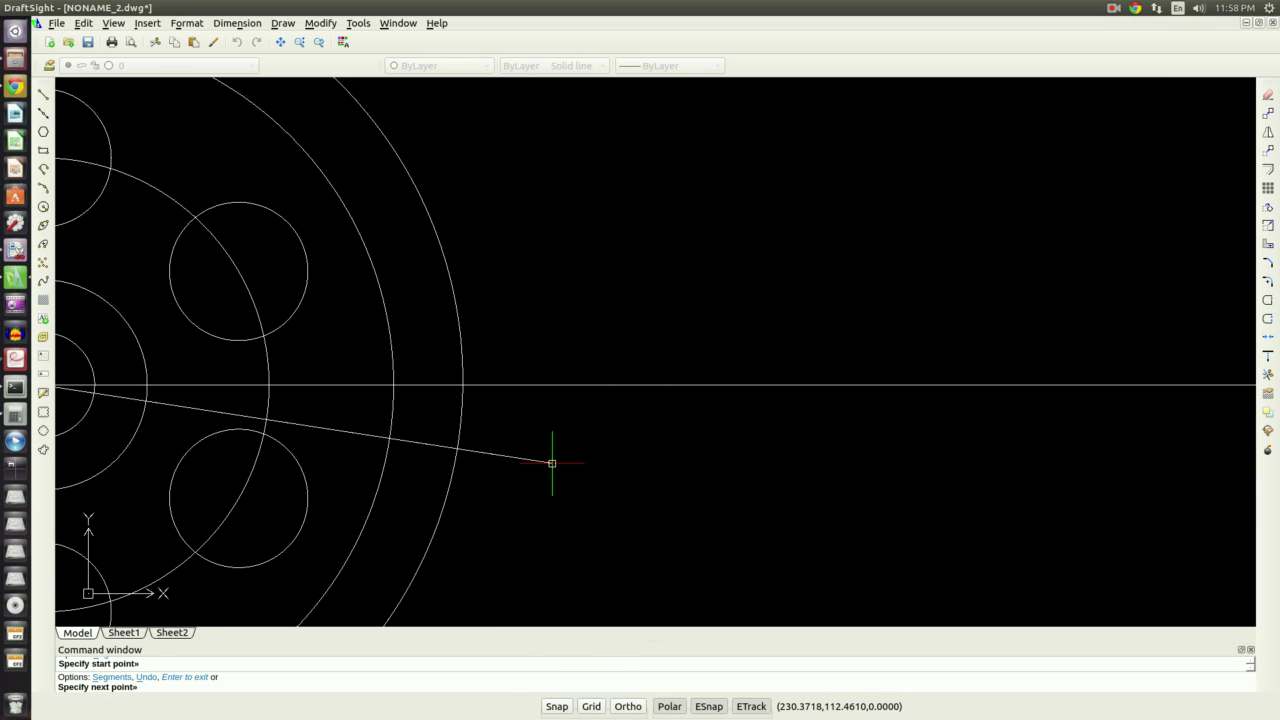
{"action": "scroll", "coordinate": [552, 463], "scroll_direction": "down", "scroll_amount": 4}
{"action": "scroll", "coordinate": [517, 491], "scroll_direction": "up", "scroll_amount": 2}
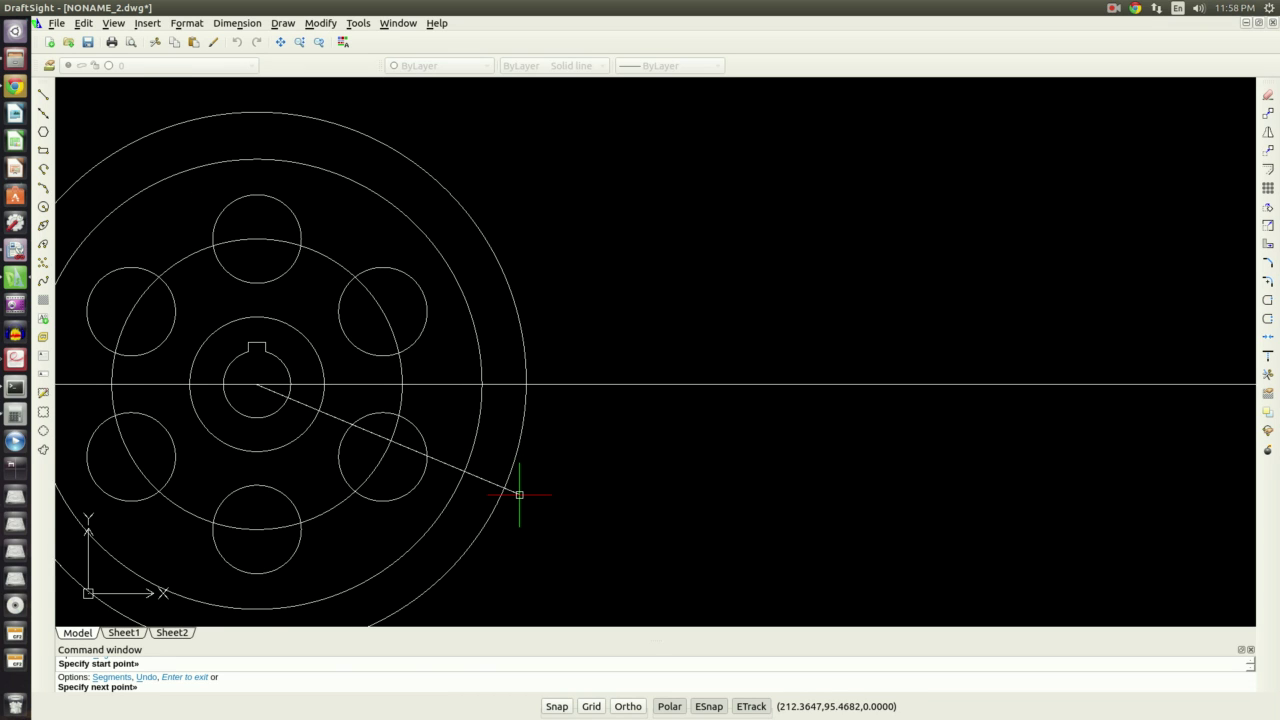
{"action": "scroll", "coordinate": [519, 494], "scroll_direction": "up", "scroll_amount": 1}
{"action": "key", "text": "F8"}
{"action": "type", "text": "@"}
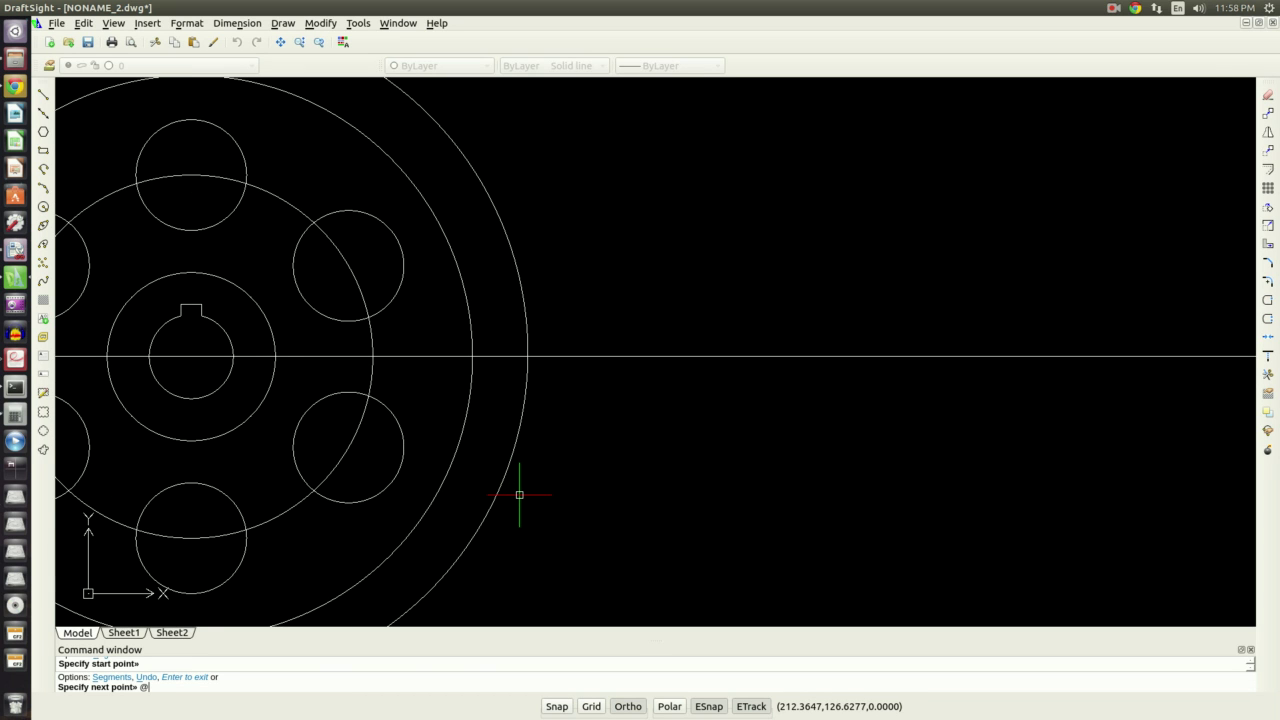
{"action": "type", "text": "1"}
{"action": "key", "text": "F10"}
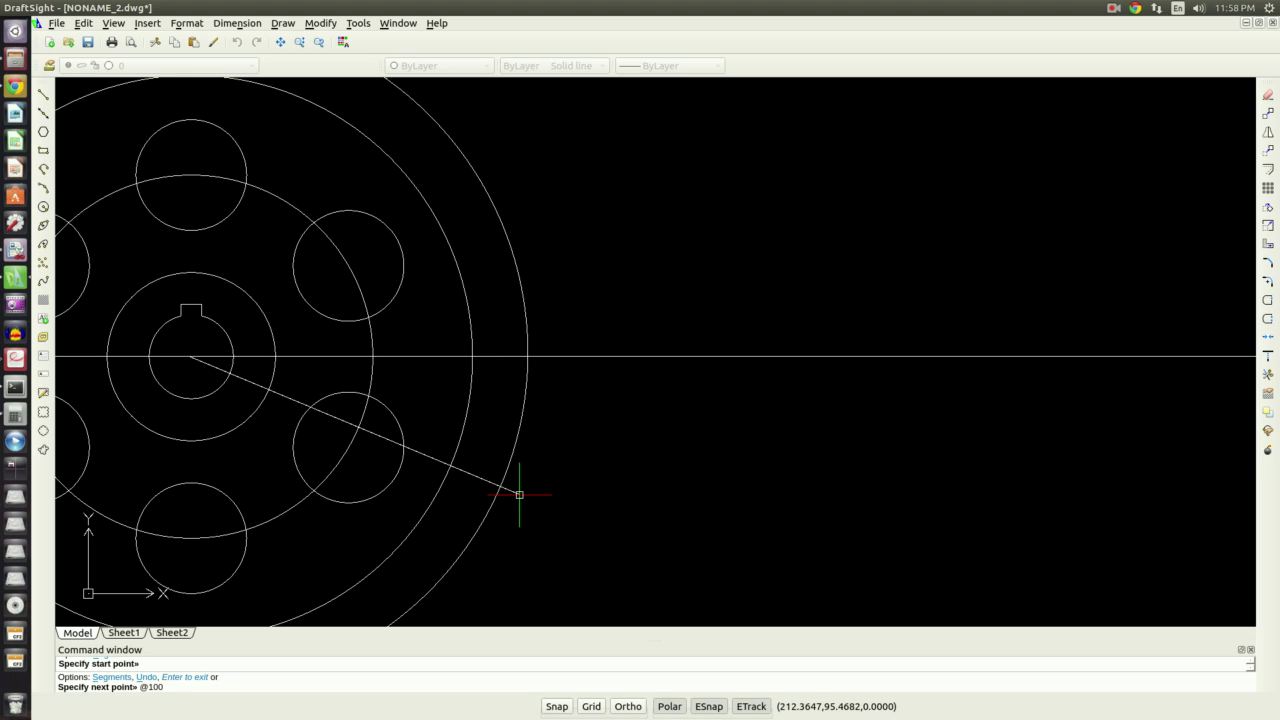
{"action": "key", "text": "F8"}
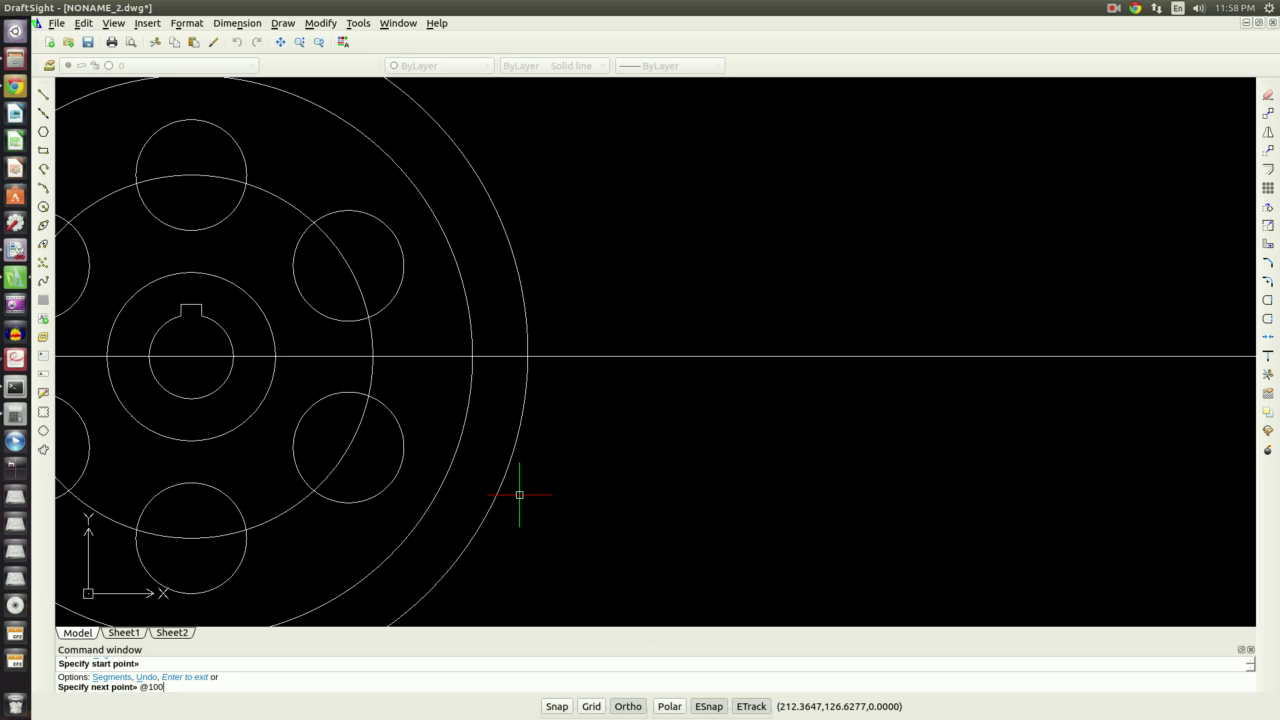
{"action": "type", "text": "-"}
{"action": "key", "text": "F8"}
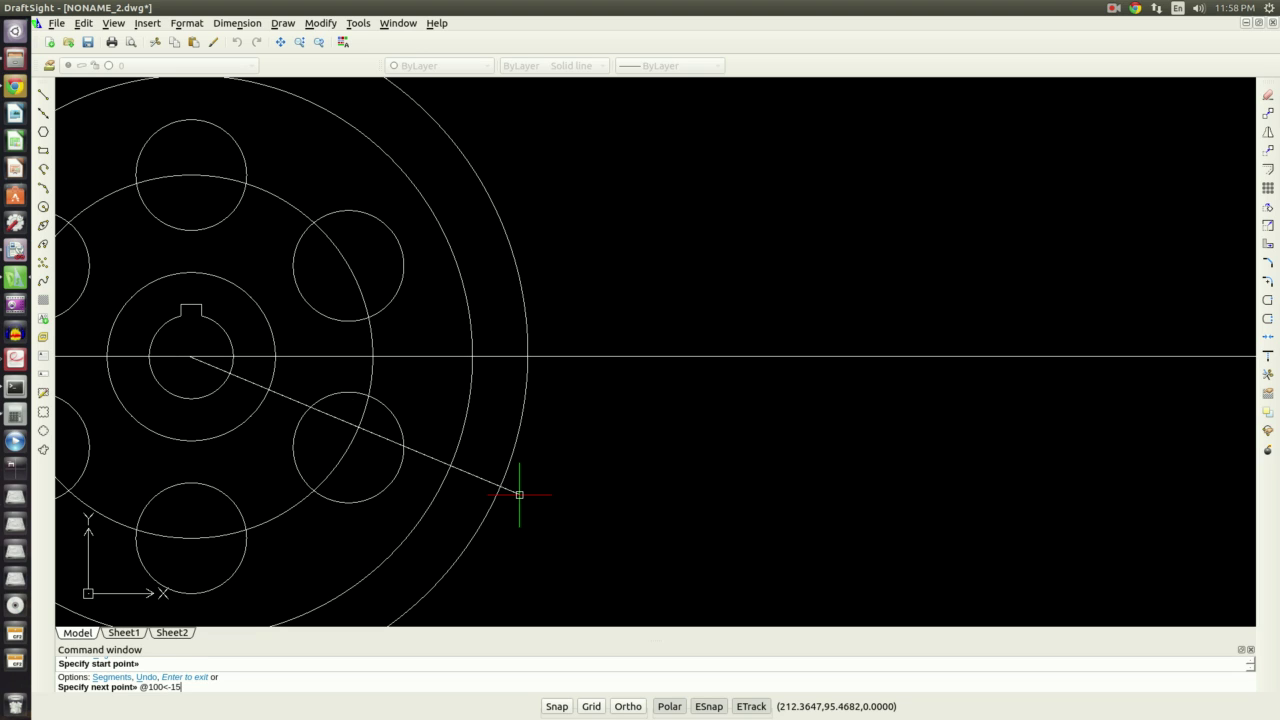
{"action": "key", "text": "Return"}
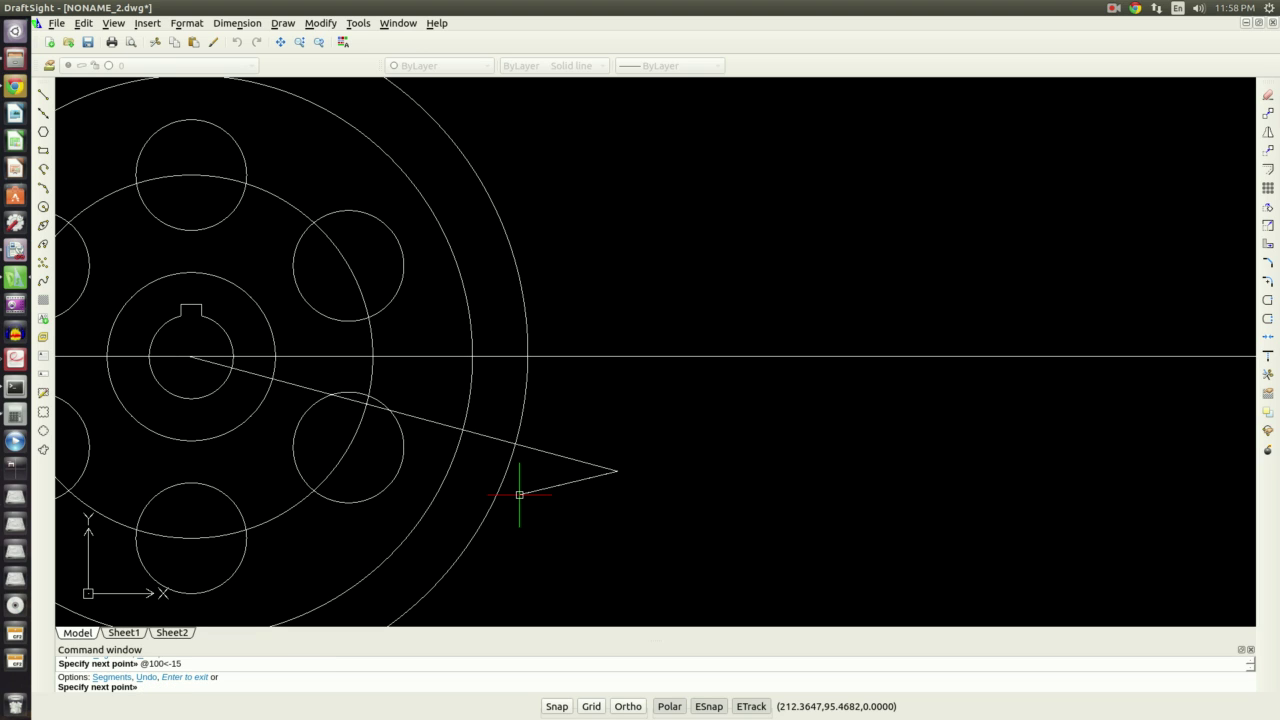
{"action": "key", "text": "Escape"}
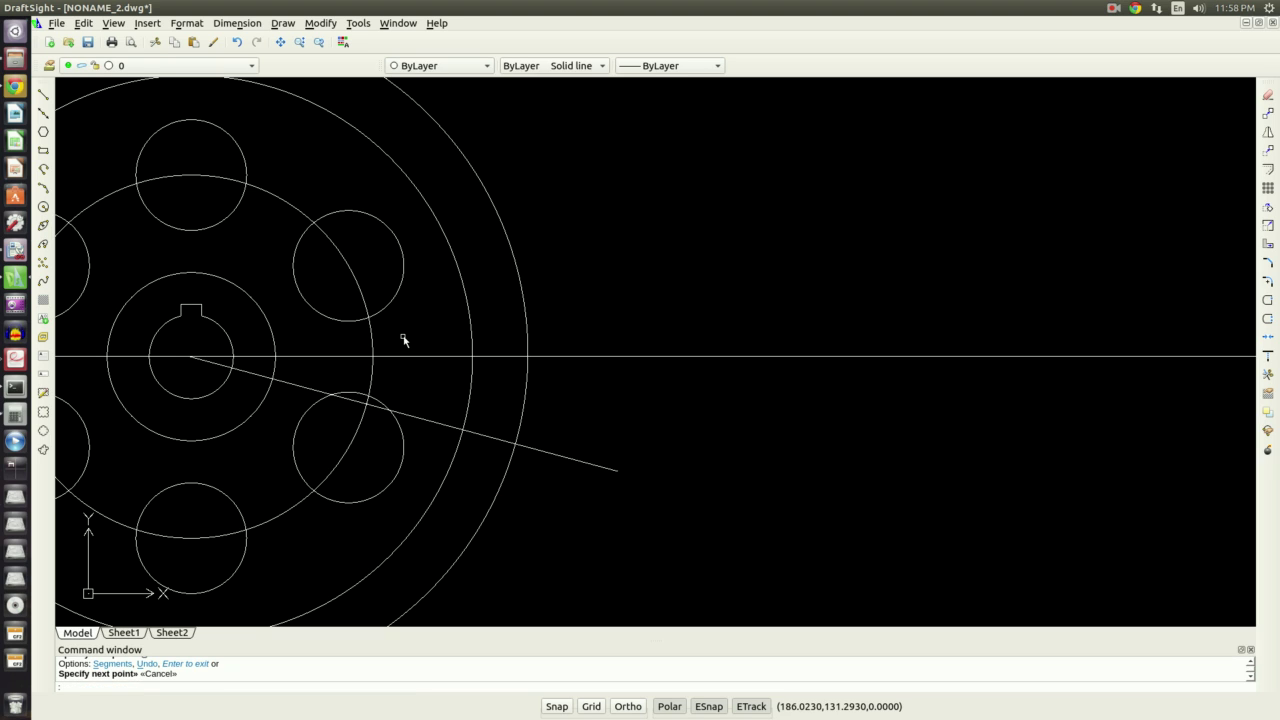
Step: Draw a vertical line from the sloped line's intersection with the outer circle up towards the horizontal centre line
{"action": "left_click", "coordinate": [44, 95]}
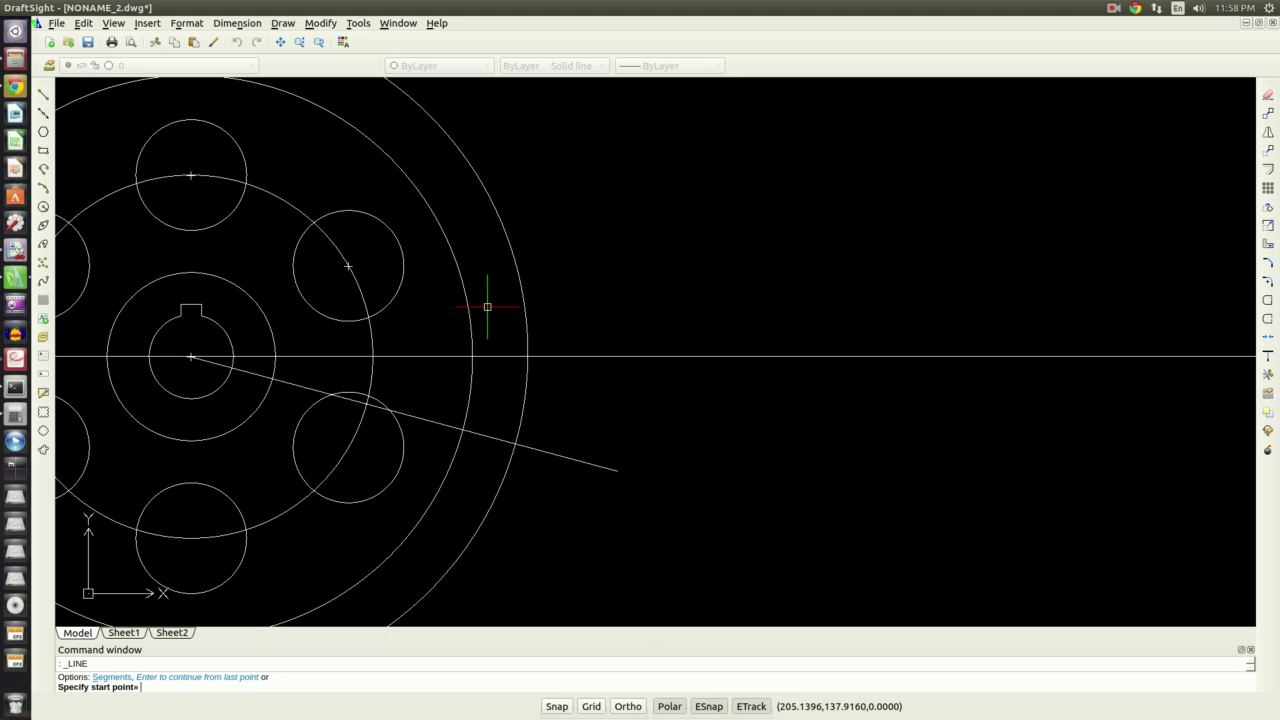
{"action": "left_click", "coordinate": [515, 443]}
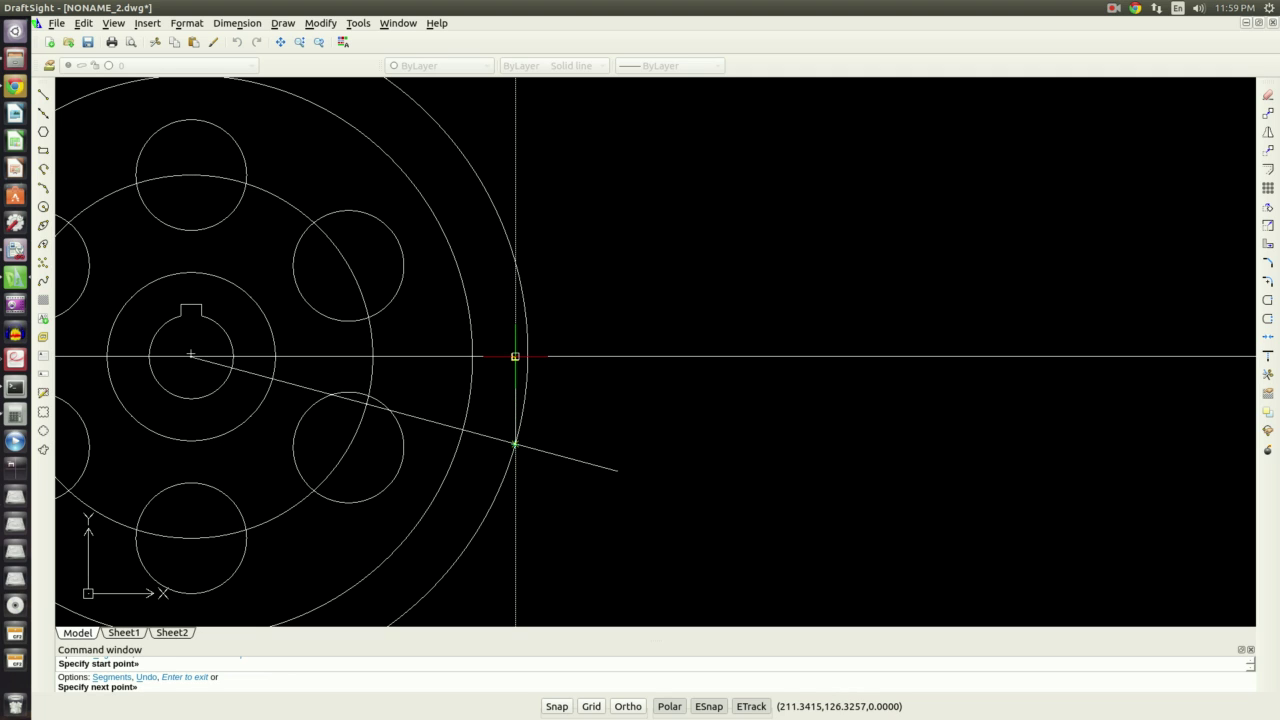
{"action": "left_click", "coordinate": [515, 356]}
{"action": "key", "text": "Escape"}
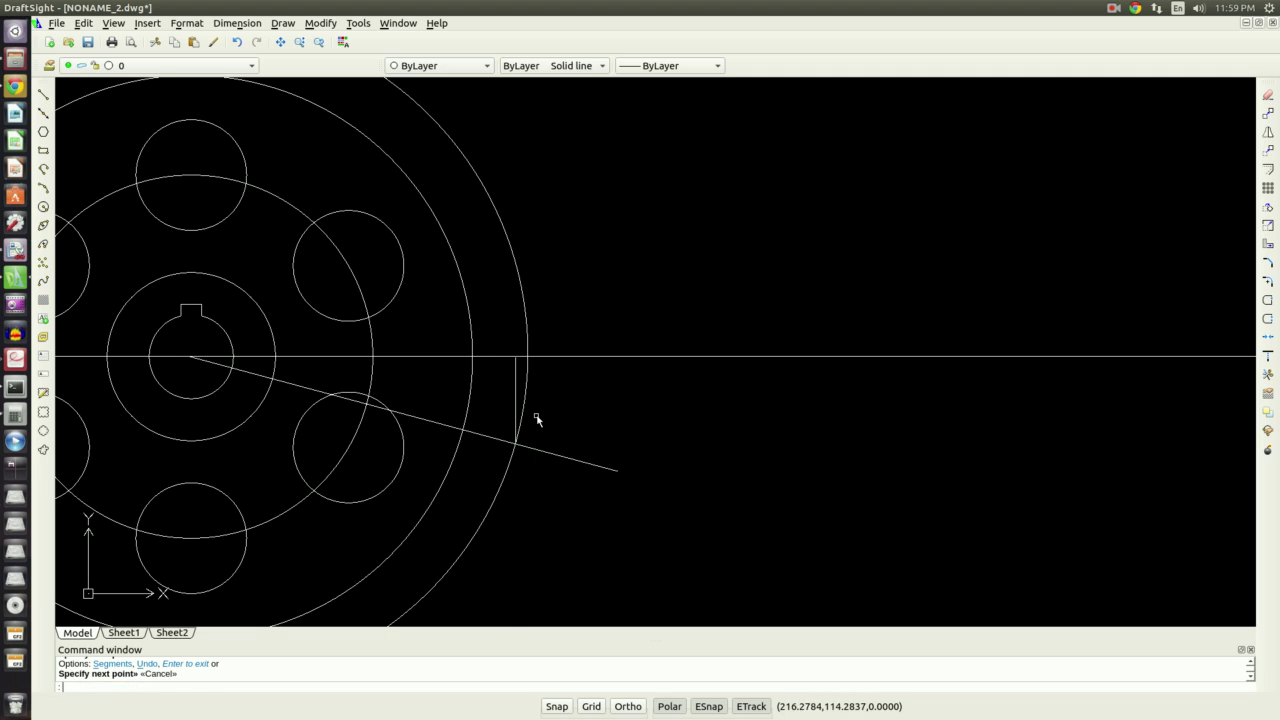
Step: Extend the upper end of the short vertical tooth line to meet the horizontal centre line
{"action": "scroll", "coordinate": [518, 360], "scroll_direction": "up", "scroll_amount": 5}
{"action": "scroll", "coordinate": [522, 360], "scroll_direction": "down", "scroll_amount": 3}
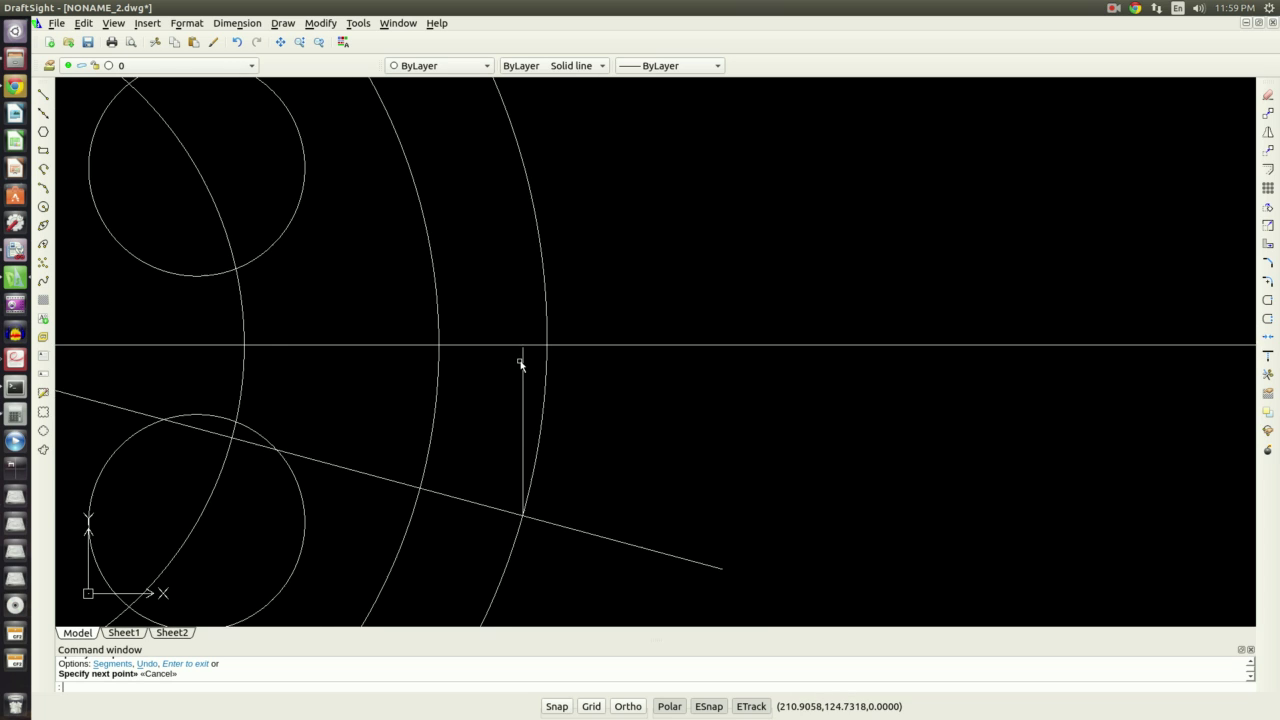
{"action": "scroll", "coordinate": [520, 360], "scroll_direction": "up", "scroll_amount": 1}
{"action": "scroll", "coordinate": [518, 372], "scroll_direction": "up", "scroll_amount": 5}
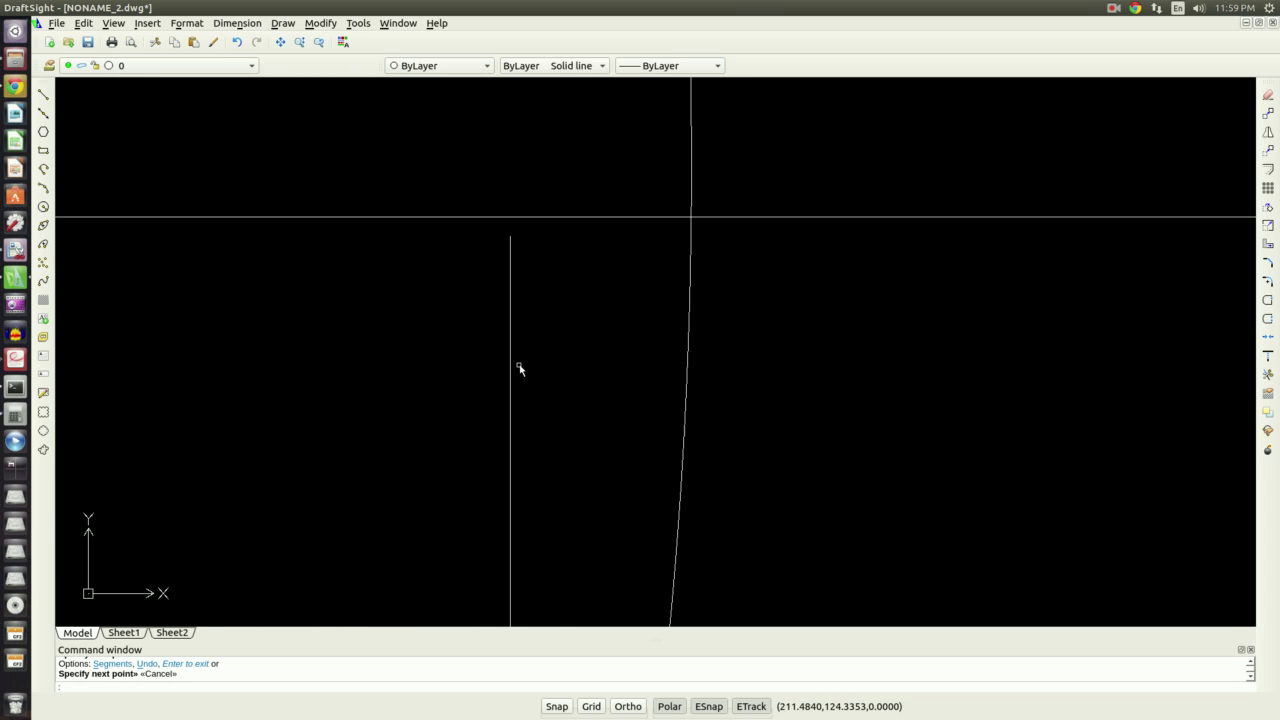
{"action": "scroll", "coordinate": [517, 377], "scroll_direction": "down", "scroll_amount": 2}
{"action": "scroll", "coordinate": [513, 222], "scroll_direction": "up", "scroll_amount": 3}
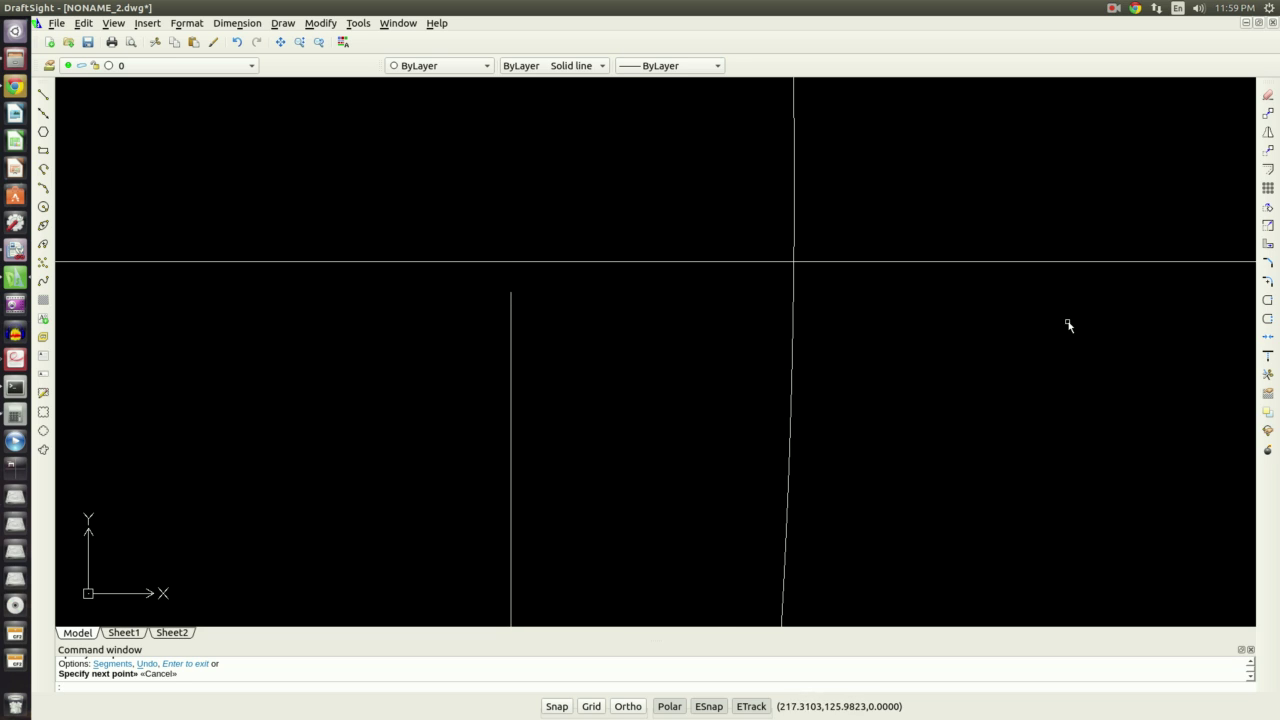
{"action": "left_click", "coordinate": [1267, 357]}
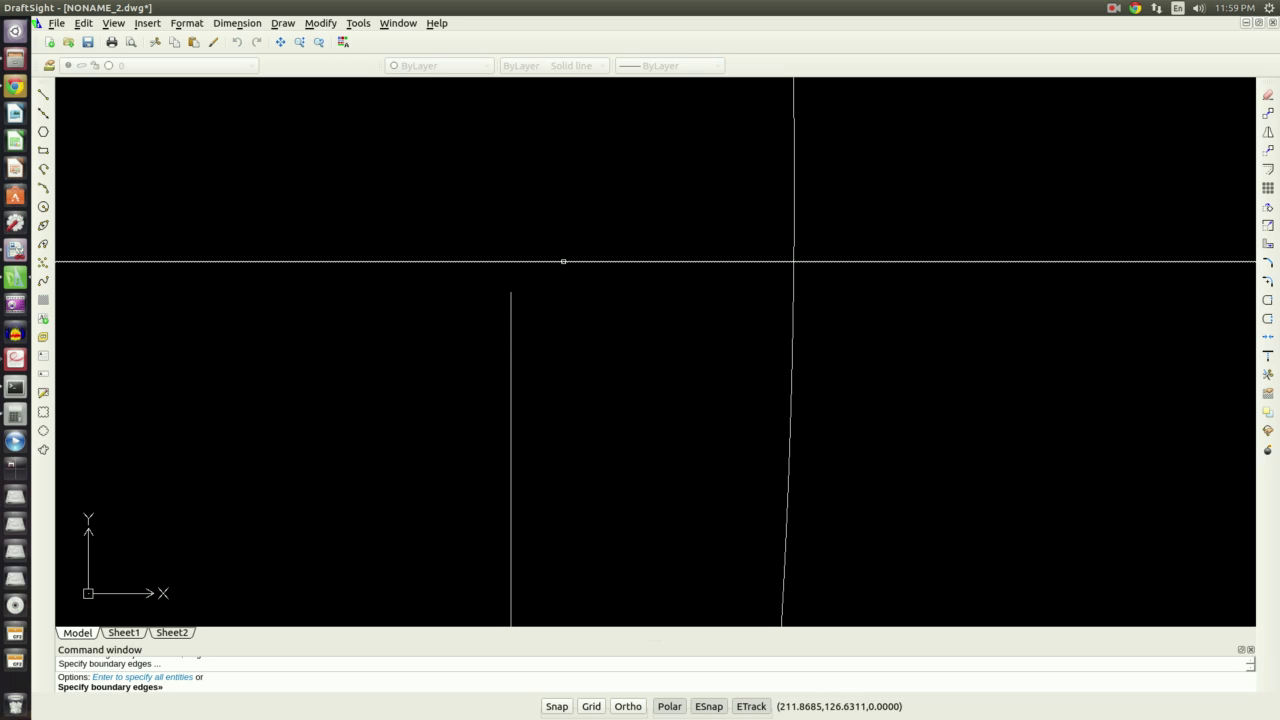
{"action": "key", "text": "Return"}
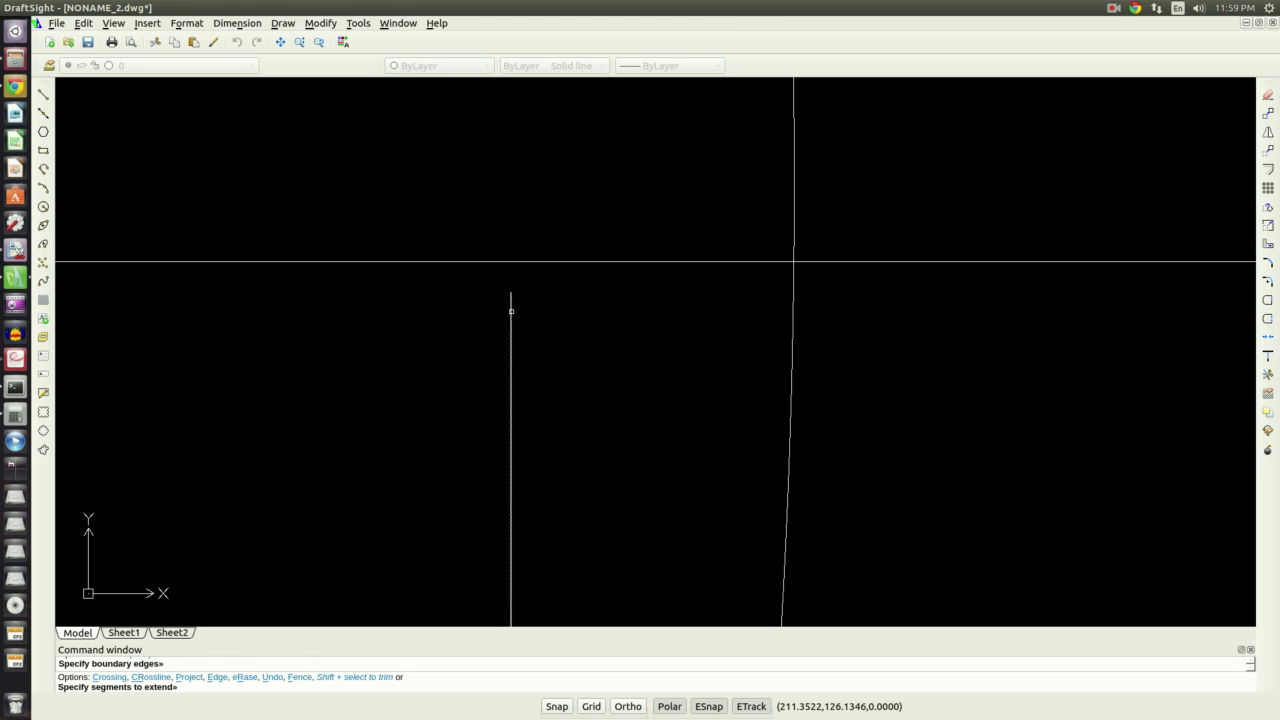
{"action": "left_click", "coordinate": [513, 305]}
{"action": "scroll", "coordinate": [683, 310], "scroll_direction": "down", "scroll_amount": 5}
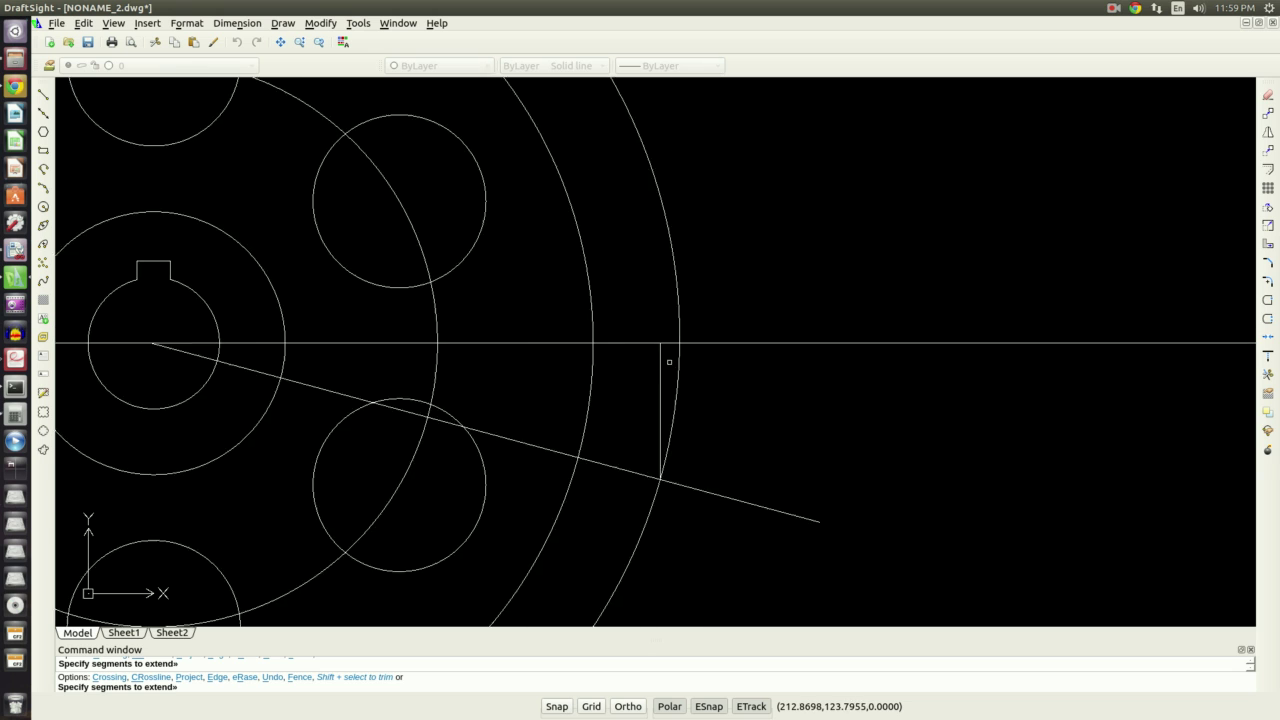
{"action": "scroll", "coordinate": [669, 357], "scroll_direction": "up", "scroll_amount": 3}
{"action": "key", "text": "Escape"}
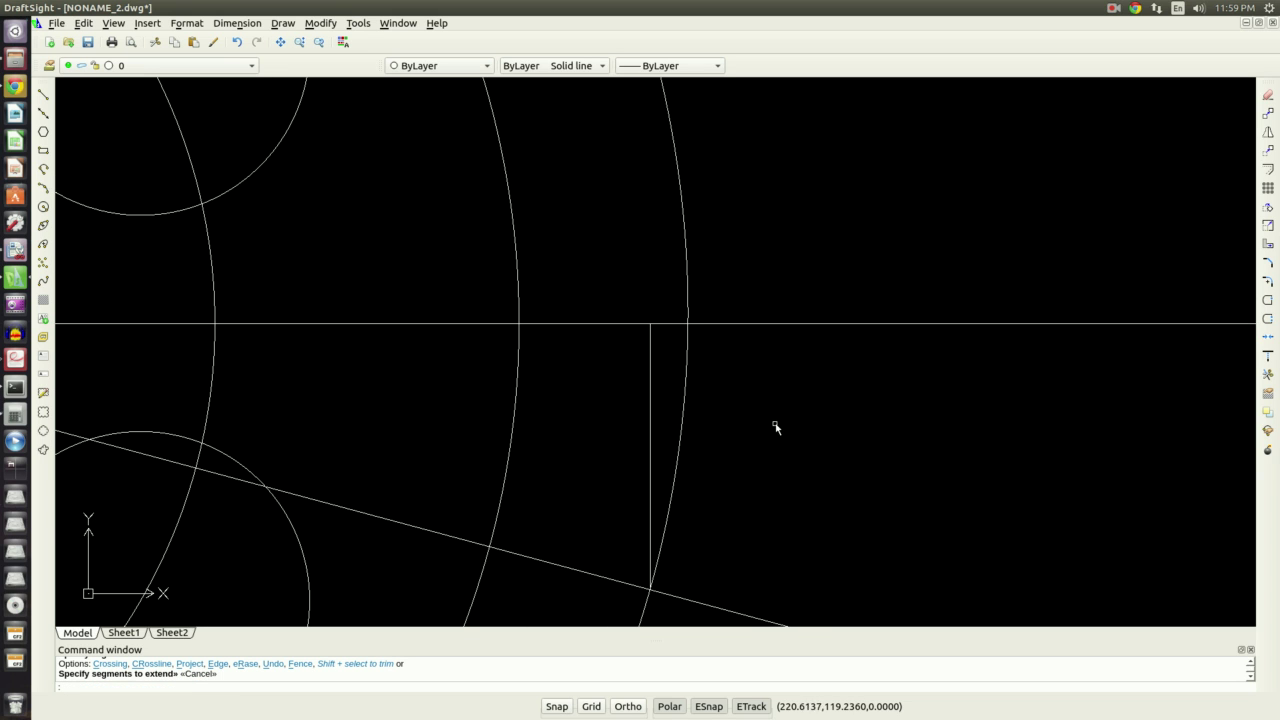
{"action": "scroll", "coordinate": [808, 437], "scroll_direction": "up", "scroll_amount": 3}
{"action": "scroll", "coordinate": [808, 437], "scroll_direction": "down", "scroll_amount": 5}
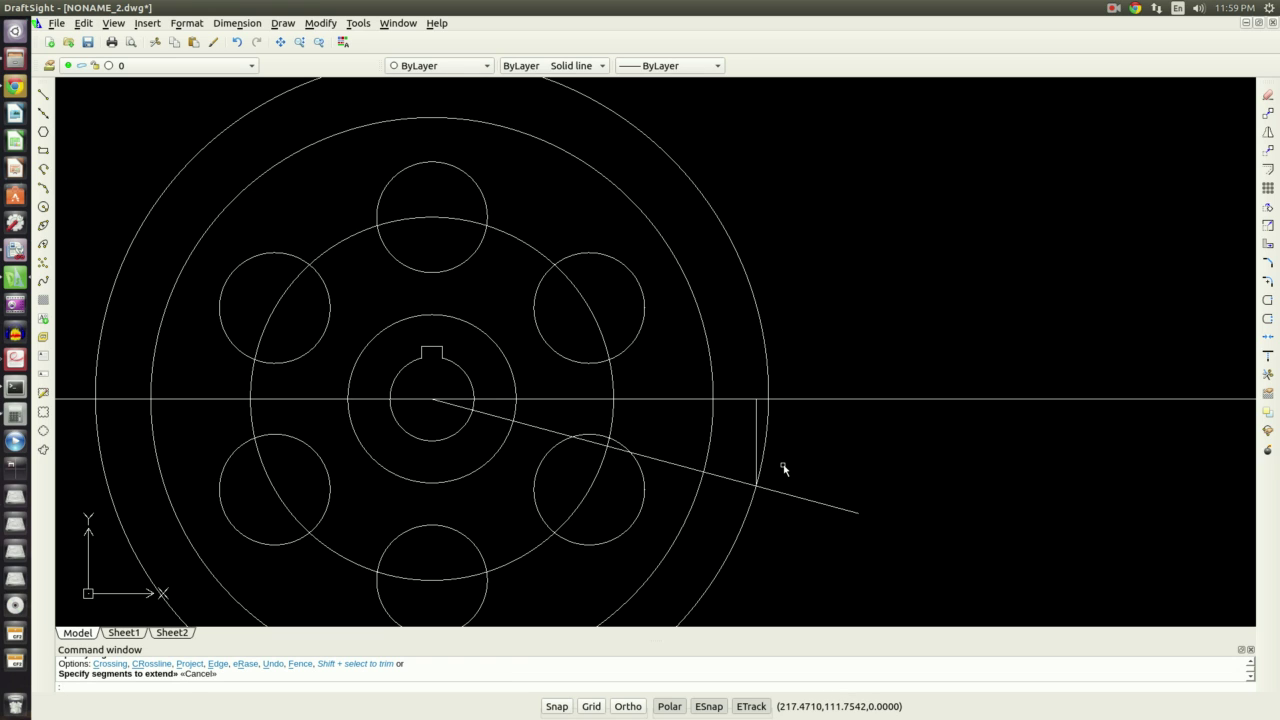
{"action": "type", "text": "tr"}
{"action": "key", "text": "Return"}
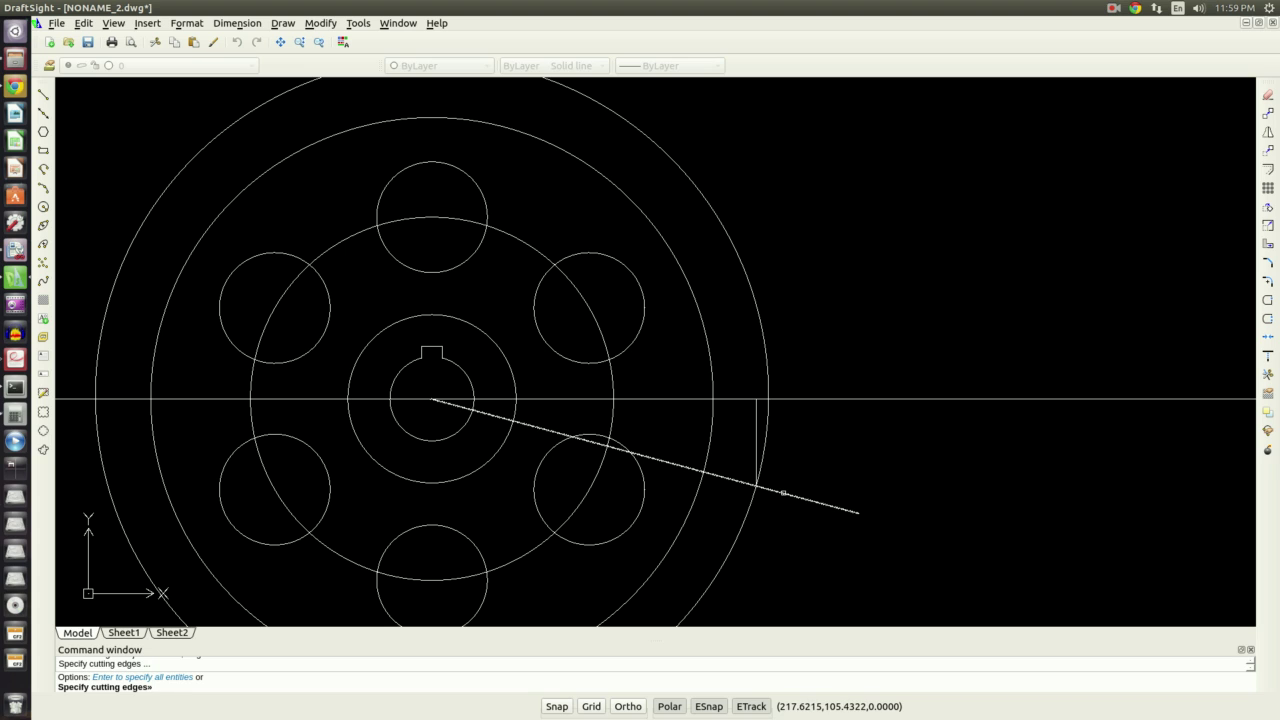
{"action": "left_click", "coordinate": [768, 491]}
{"action": "key", "text": "Escape"}
{"action": "key", "text": "Escape"}
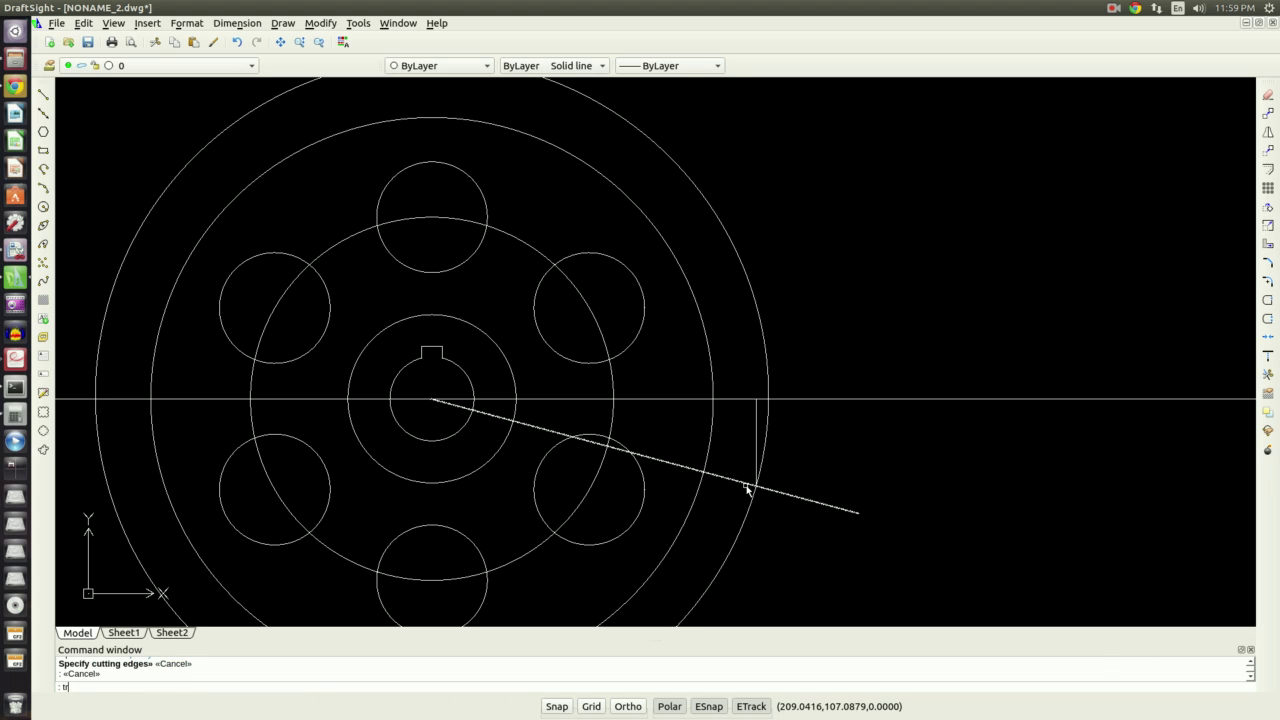
Step: Trim the sloped line, the horizontal line and the outer circle around the vertical tooth line, leaving a single closed tooth notch in the outline
{"action": "type", "text": "tr"}
{"action": "key", "text": "Return"}
{"action": "key", "text": "Return"}
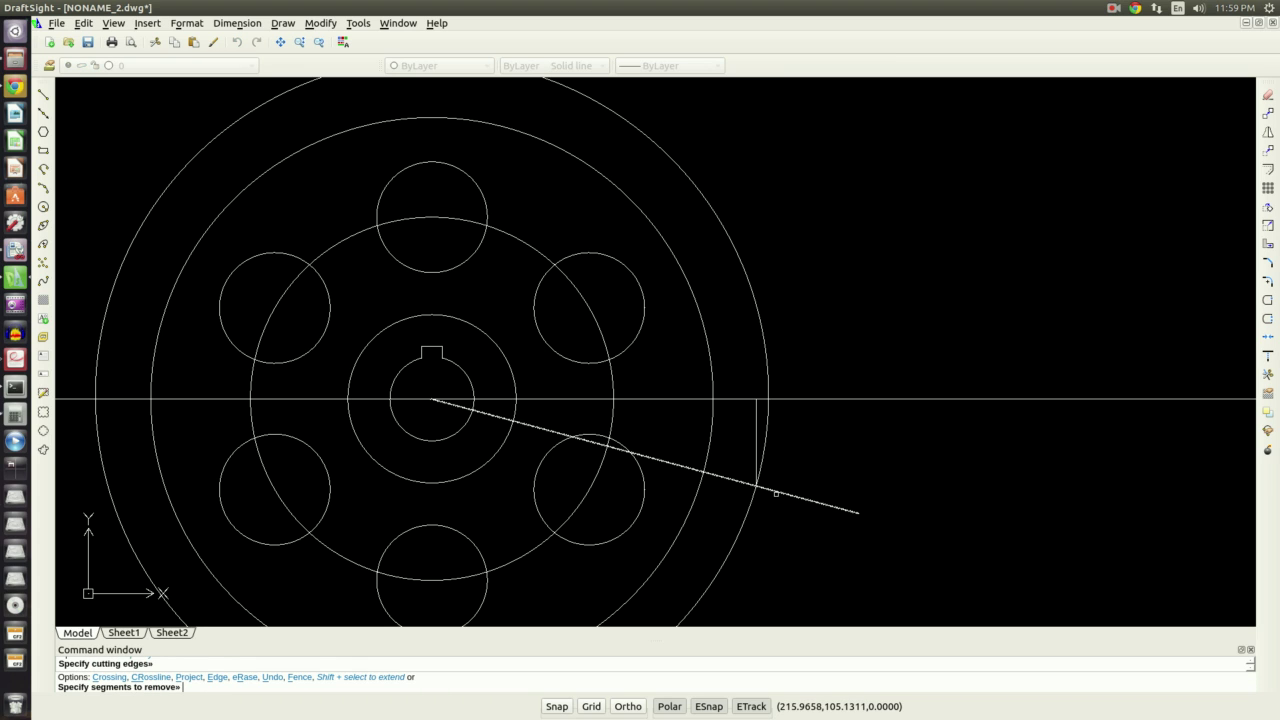
{"action": "left_click", "coordinate": [776, 493]}
{"action": "left_click", "coordinate": [735, 483]}
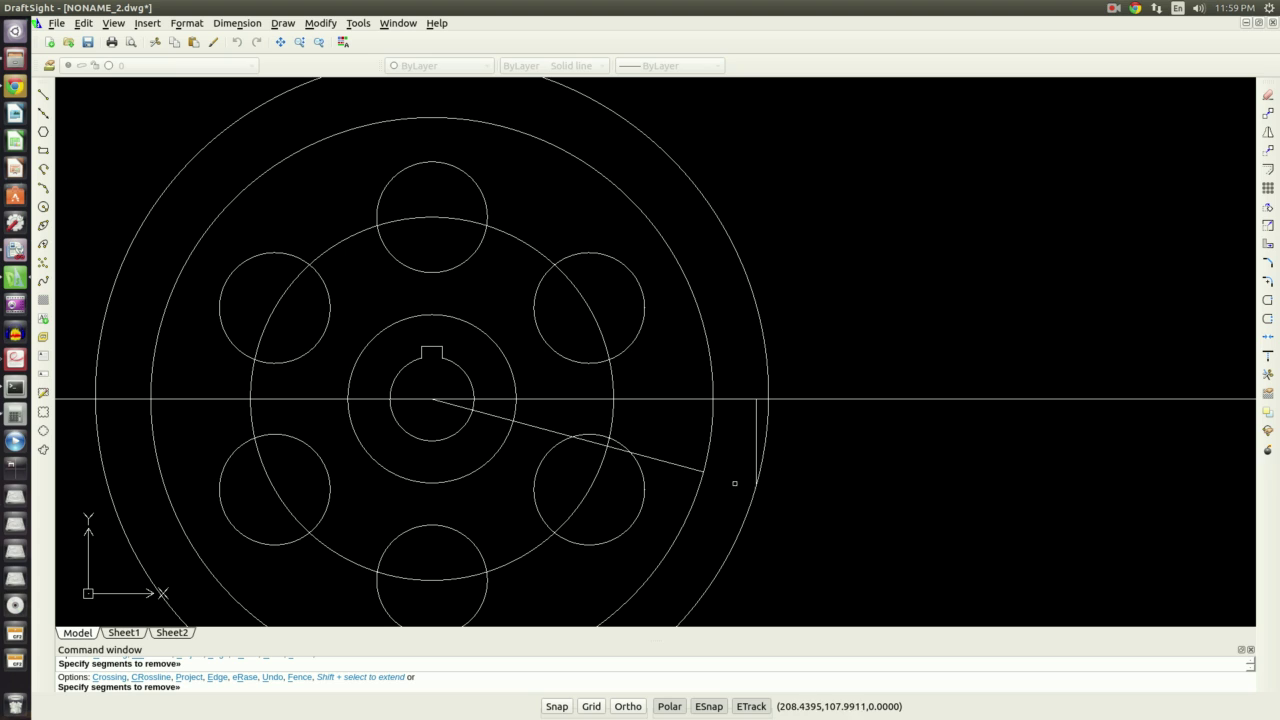
{"action": "left_click", "coordinate": [844, 404]}
{"action": "left_click", "coordinate": [735, 400]}
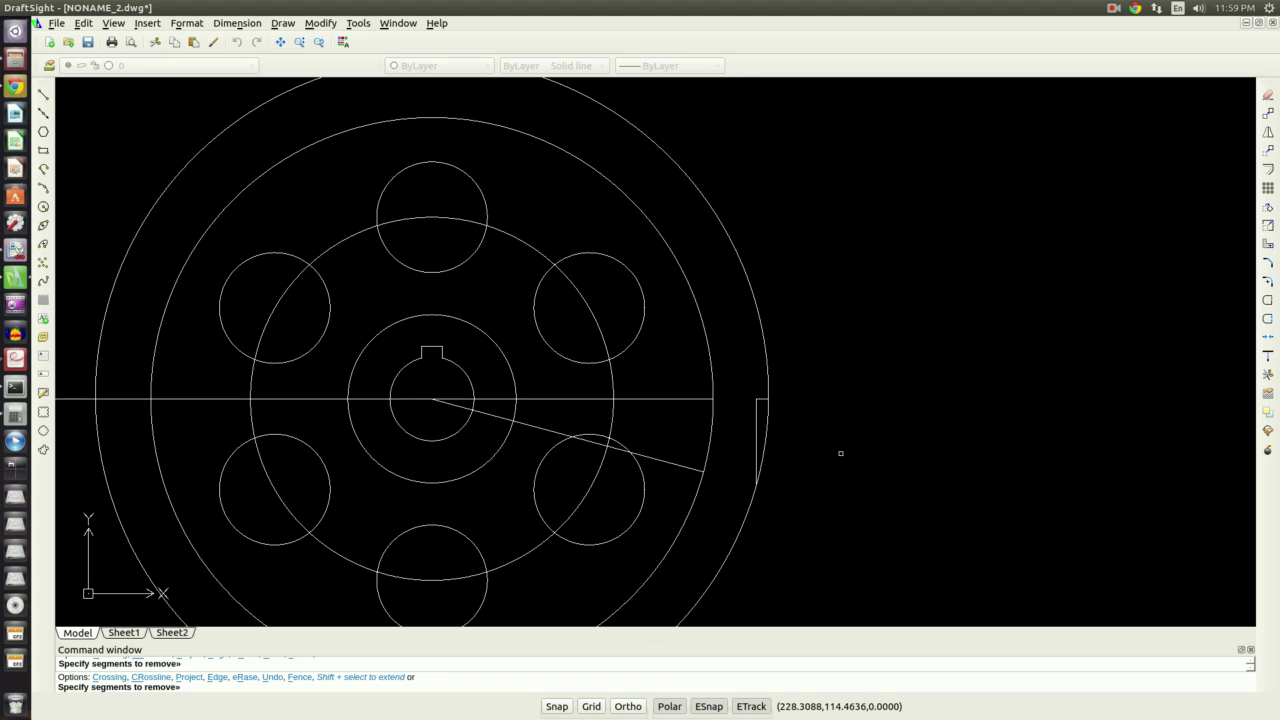
{"action": "left_click", "coordinate": [767, 431]}
{"action": "key", "text": "Escape"}
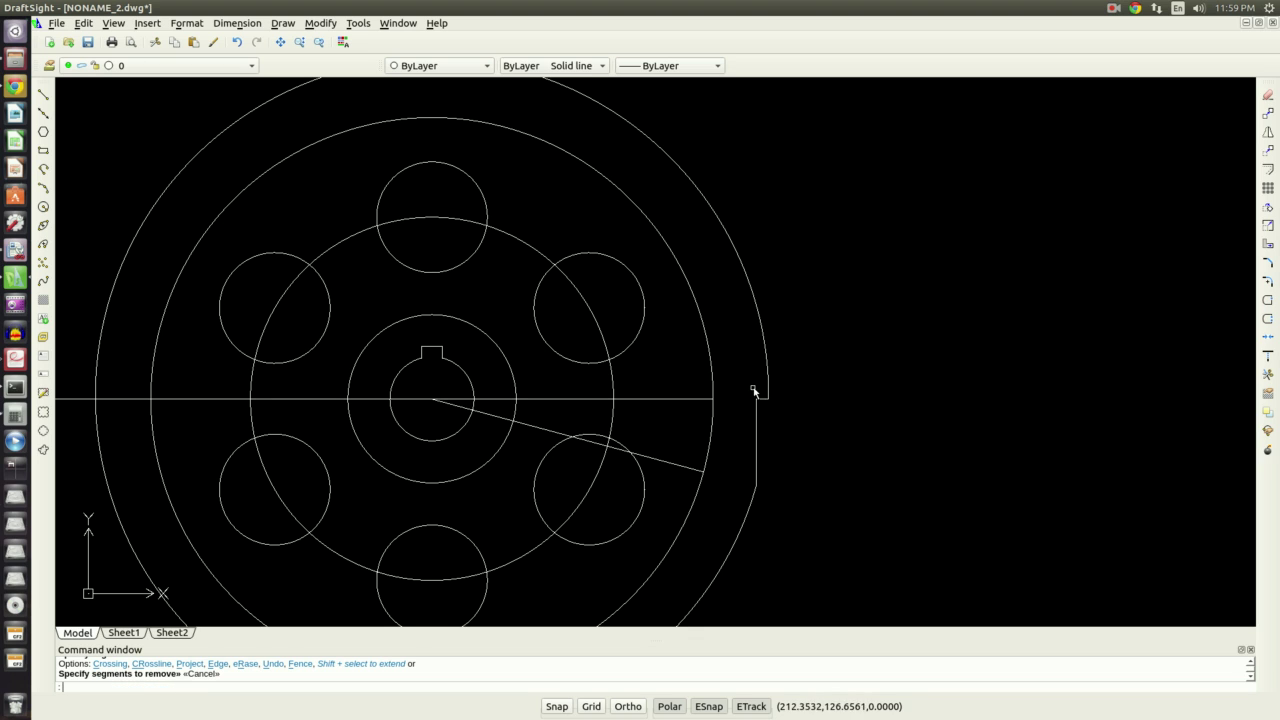
Step: Delete the leftover sloped line and the remaining horizontal construction line inside the wheel
{"action": "left_click", "coordinate": [679, 465]}
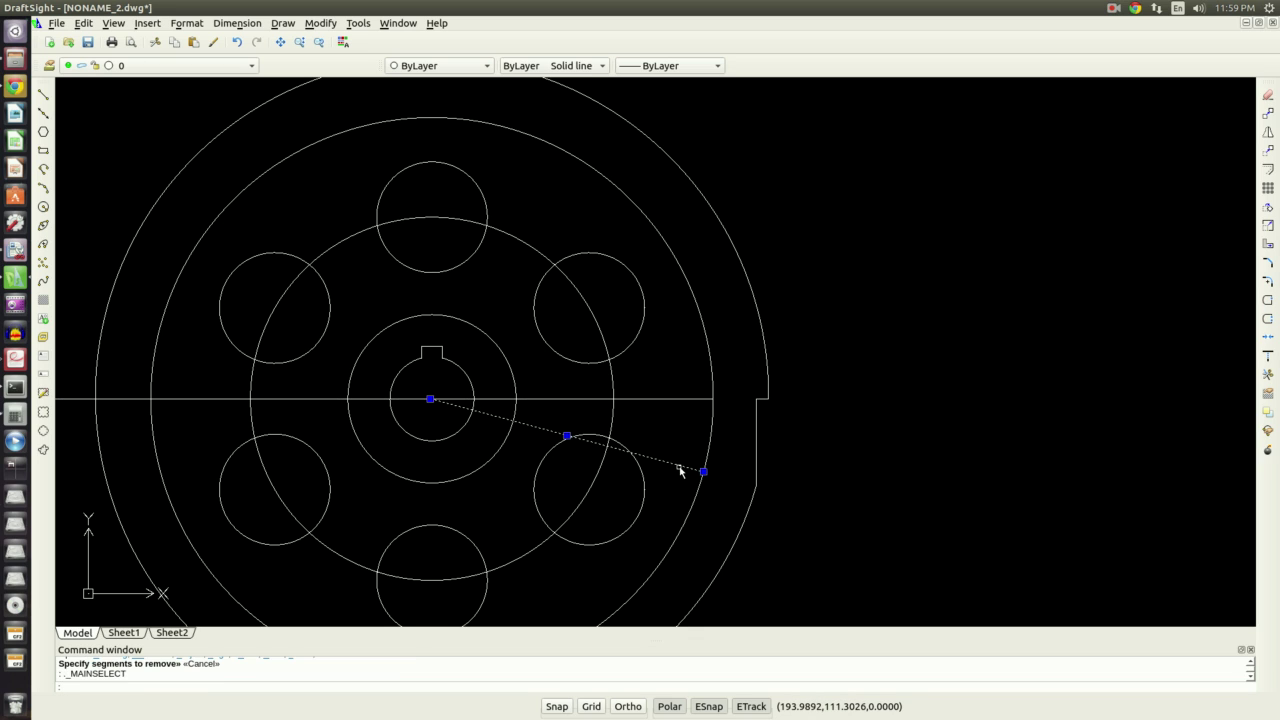
{"action": "key", "text": "Delete"}
{"action": "left_click", "coordinate": [671, 400]}
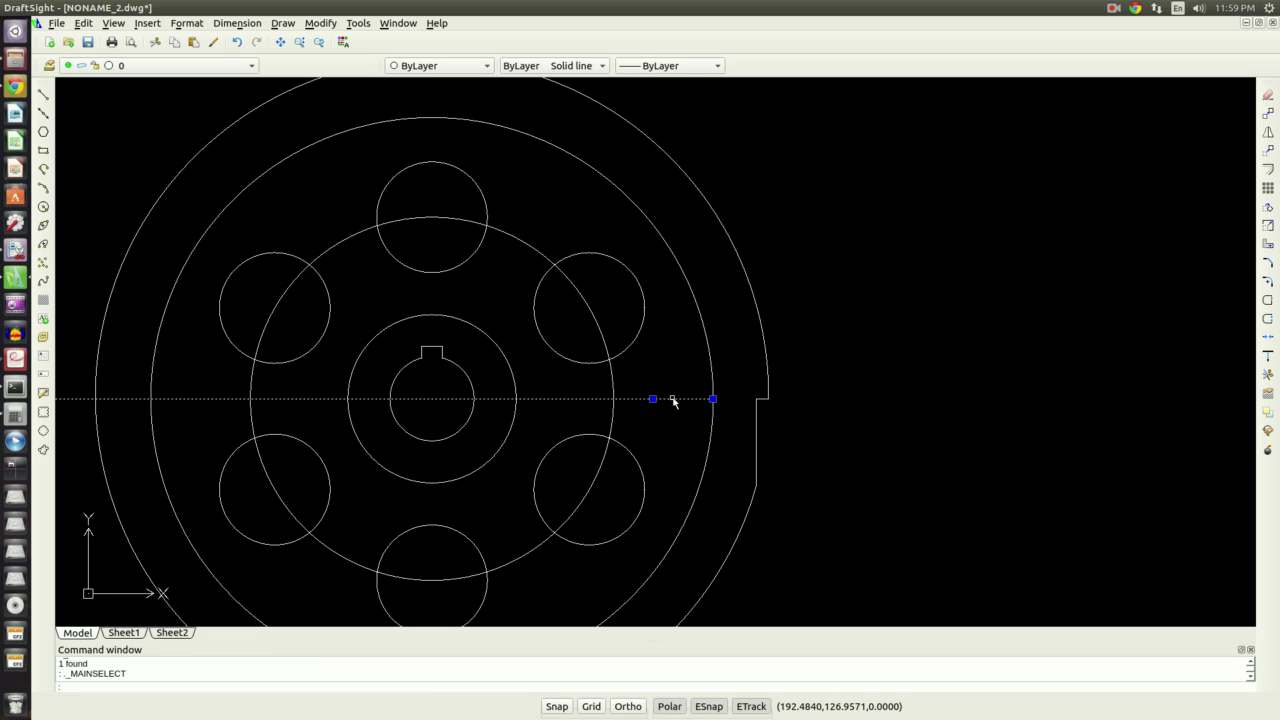
{"action": "key", "text": "Delete"}
{"action": "scroll", "coordinate": [766, 411], "scroll_direction": "down", "scroll_amount": 4}
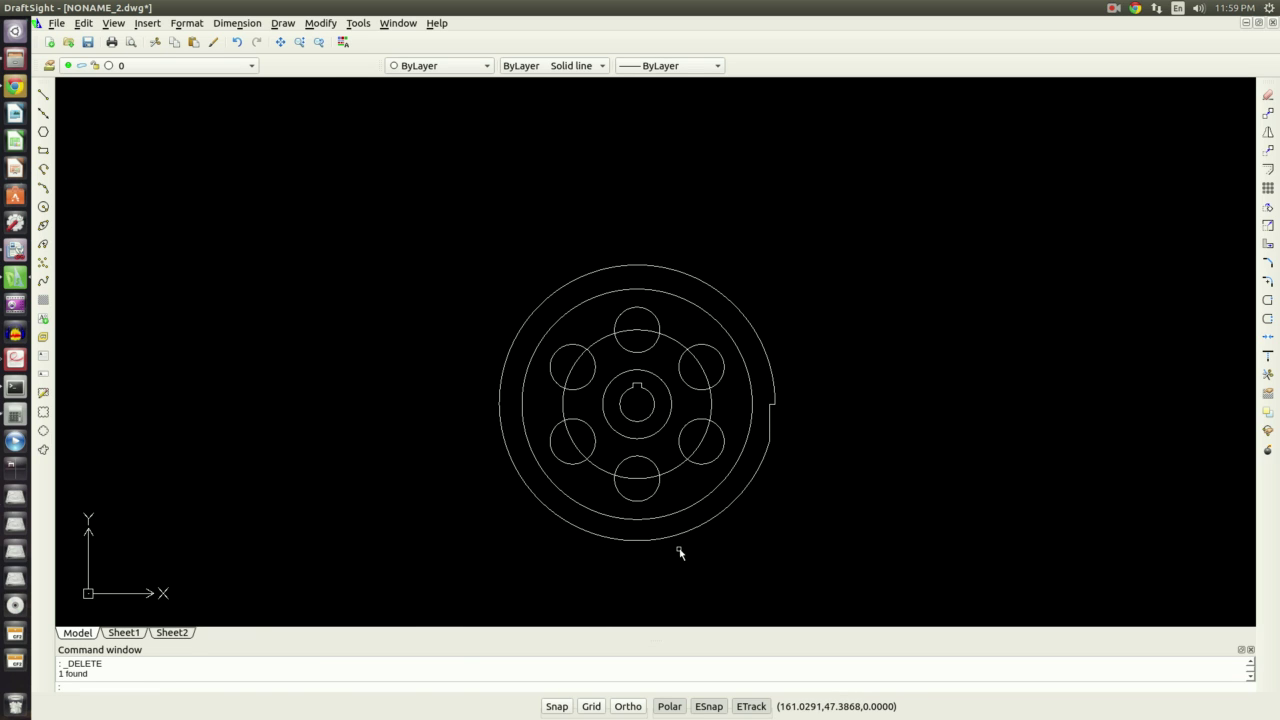
{"action": "scroll", "coordinate": [677, 535], "scroll_direction": "up", "scroll_amount": 3}
{"action": "scroll", "coordinate": [690, 500], "scroll_direction": "down", "scroll_amount": 3}
{"action": "scroll", "coordinate": [800, 370], "scroll_direction": "up", "scroll_amount": 2}
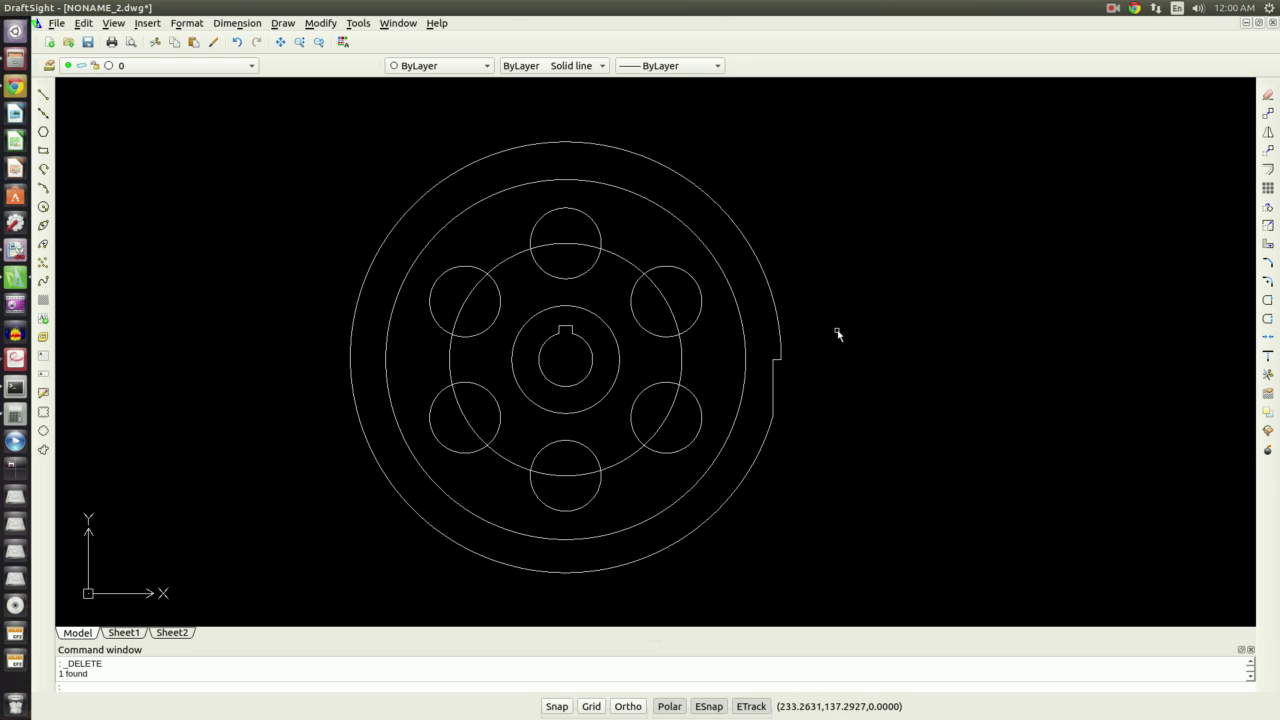
{"action": "scroll", "coordinate": [777, 370], "scroll_direction": "up", "scroll_amount": 1}
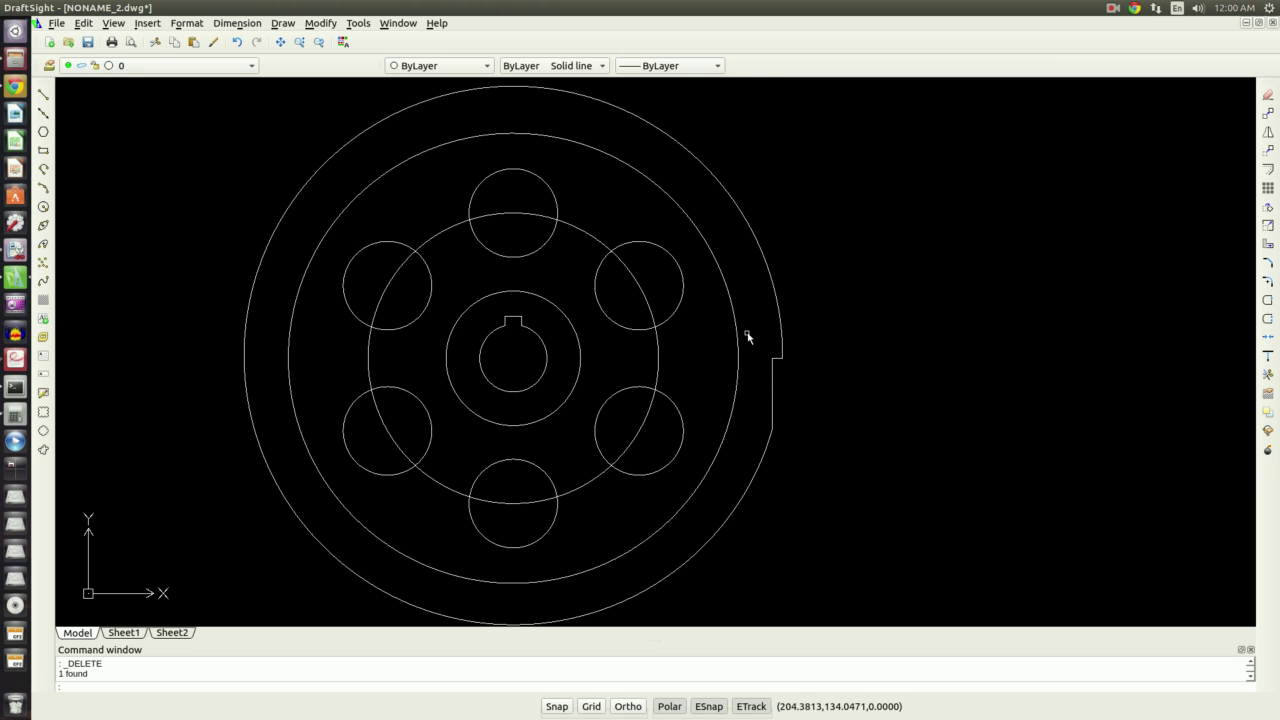
Step: Set up a circular pattern of the two tooth lines with 24 elements and 15° between them
{"action": "left_click", "coordinate": [753, 330]}
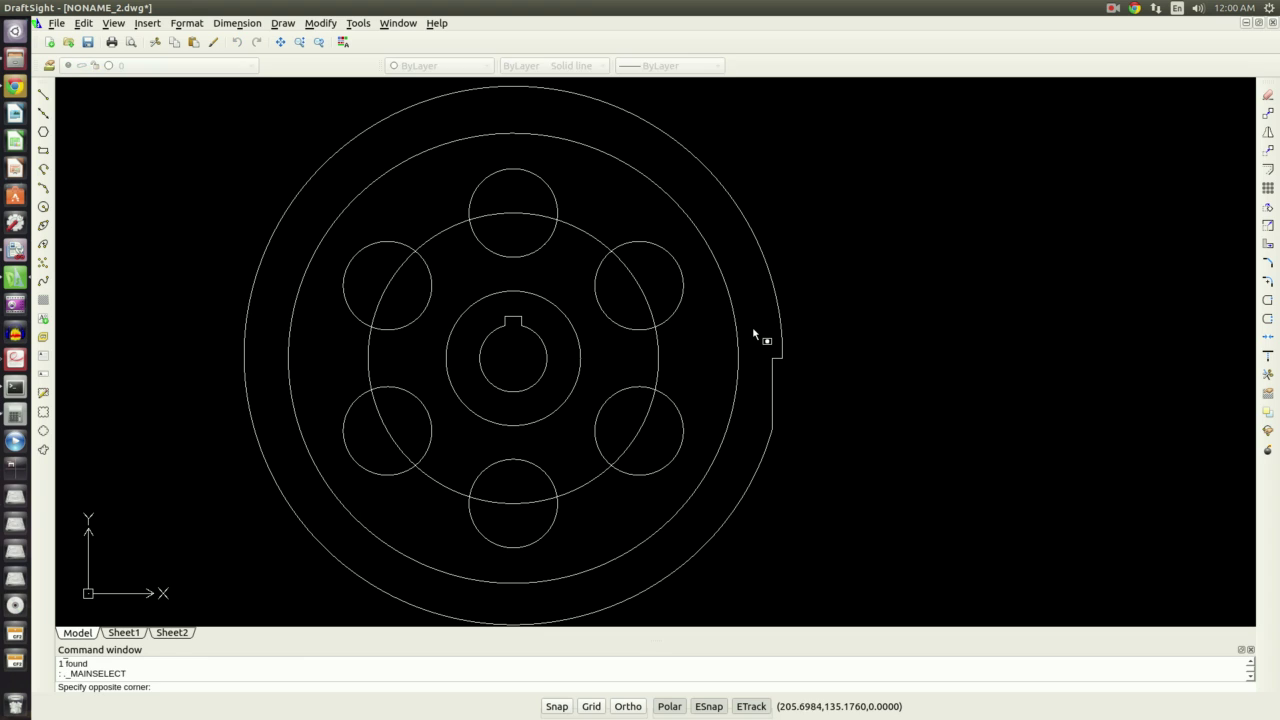
{"action": "left_click", "coordinate": [806, 442]}
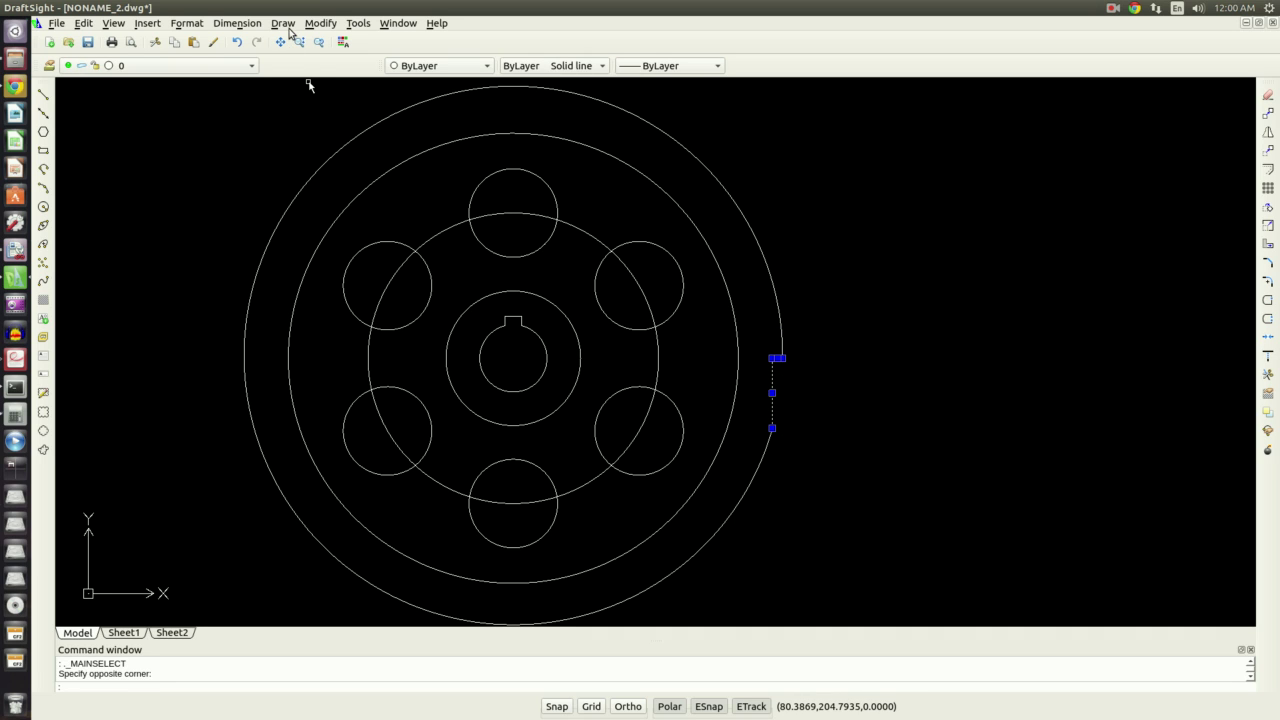
{"action": "left_click", "coordinate": [320, 23]}
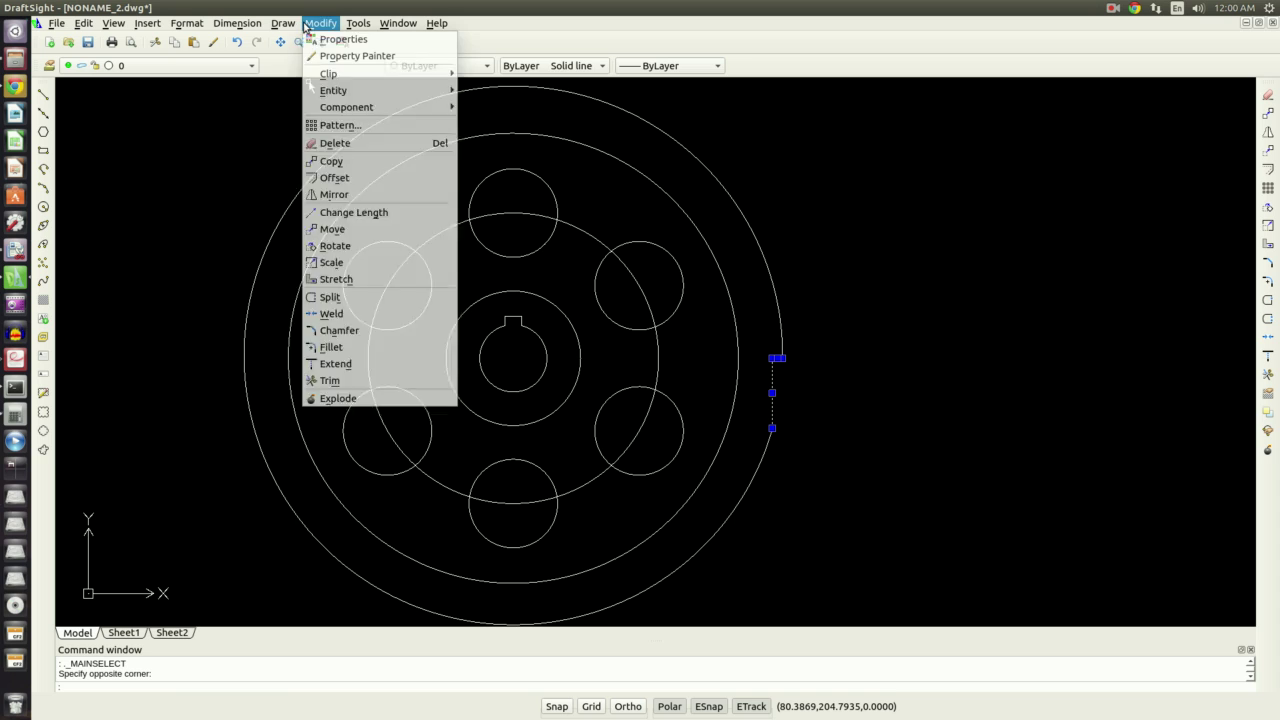
{"action": "left_click", "coordinate": [336, 126]}
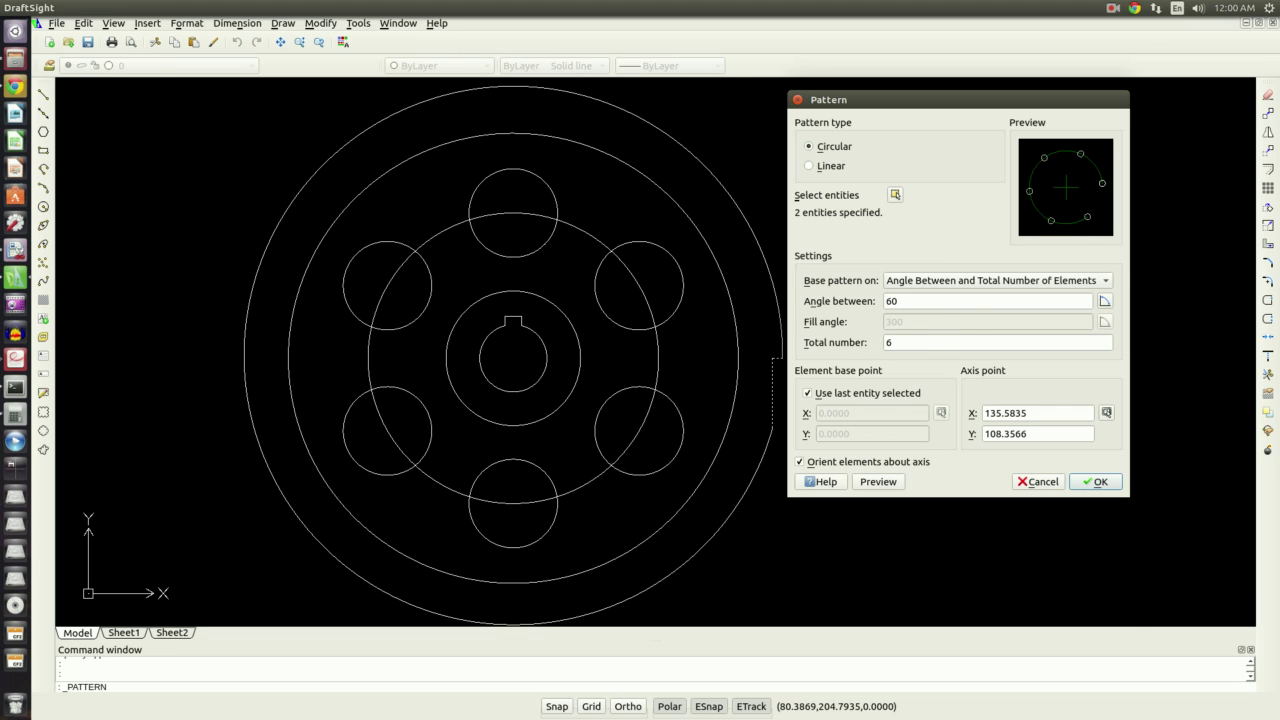
{"action": "key", "text": "alt+Tab"}
{"action": "double_click", "coordinate": [908, 343]}
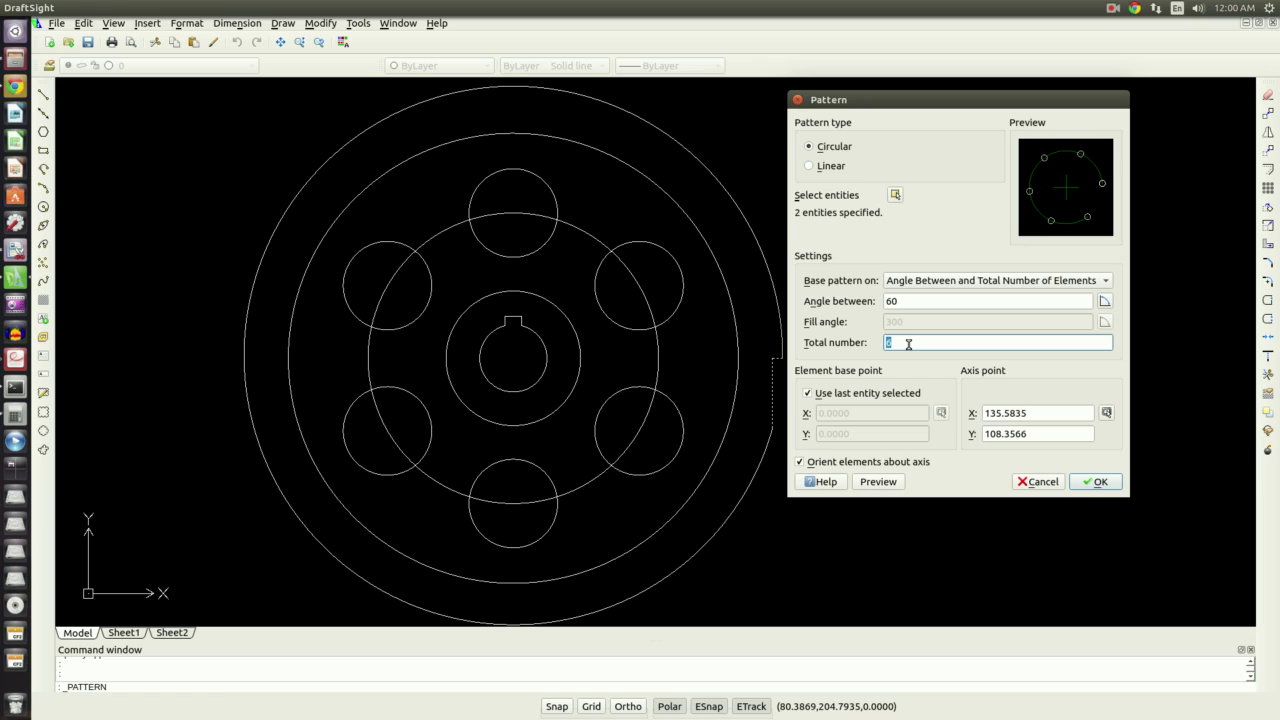
{"action": "type", "text": "24"}
{"action": "double_click", "coordinate": [890, 300]}
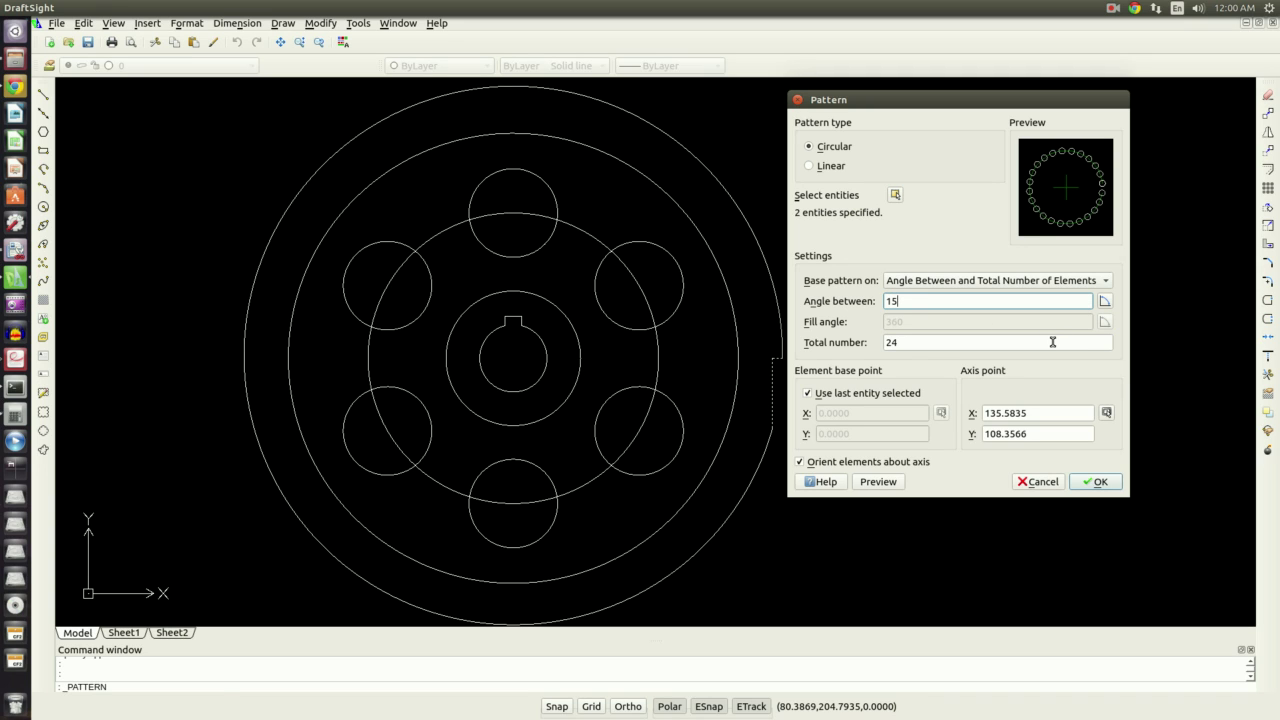
{"action": "left_click", "coordinate": [1105, 301]}
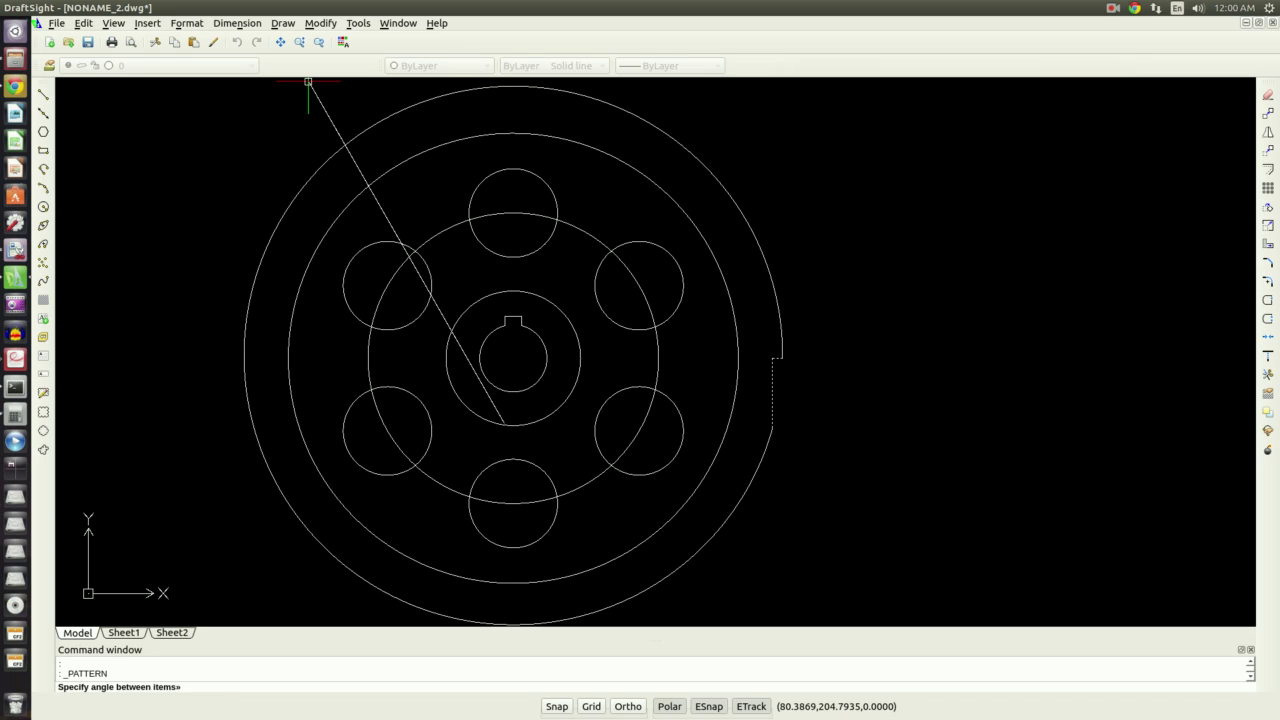
{"action": "key", "text": "Escape"}
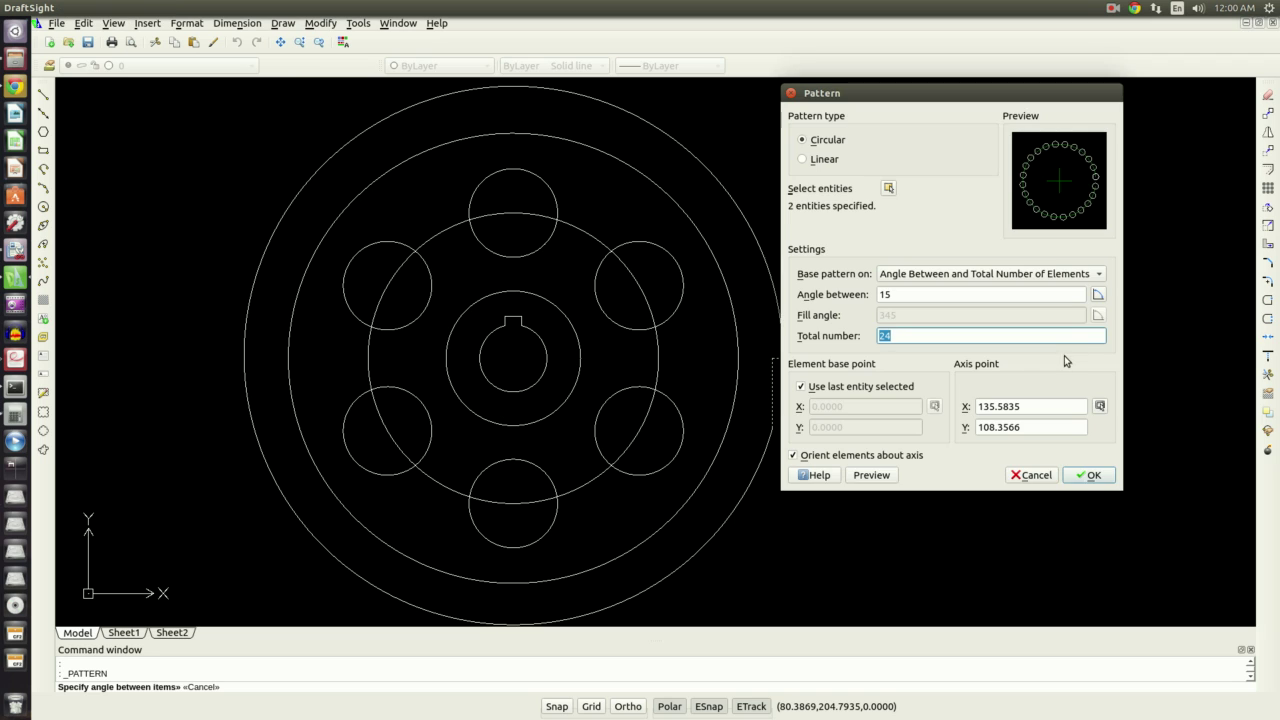
Step: Try the centre of the keyed bore as the pattern's axis point and preview the teeth around the rim
{"action": "left_click", "coordinate": [1100, 406]}
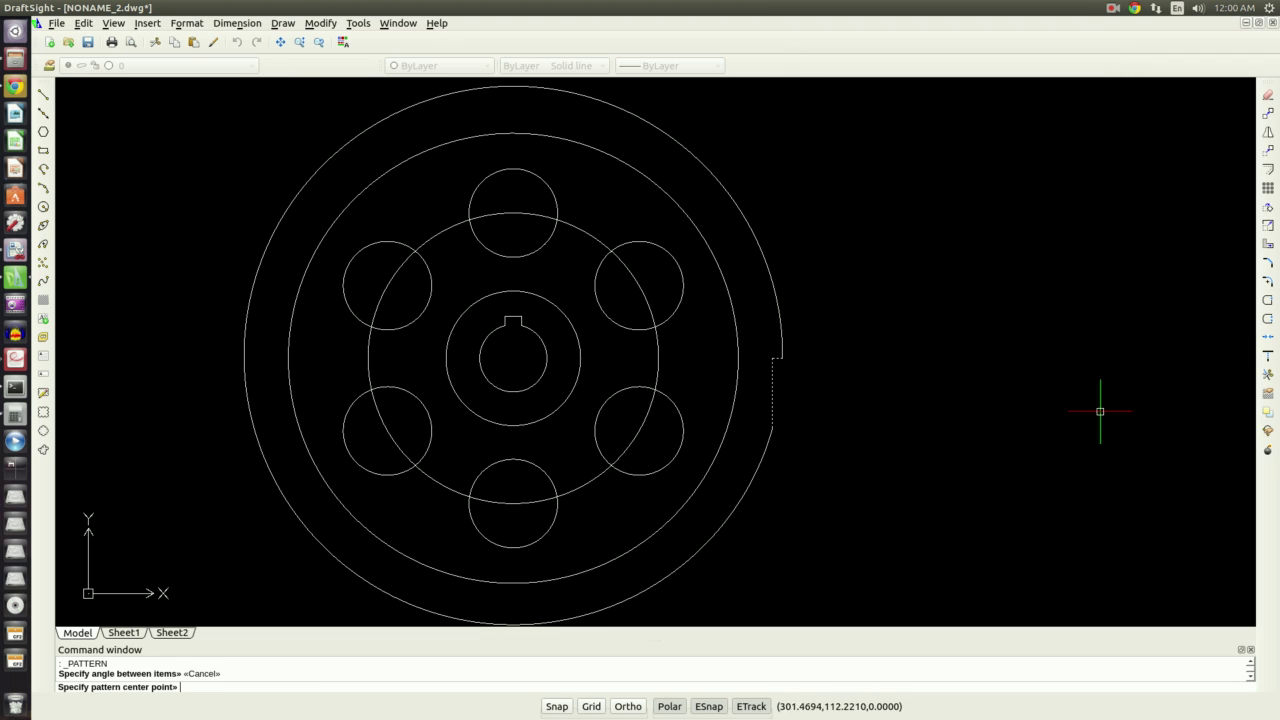
{"action": "left_click", "coordinate": [513, 357]}
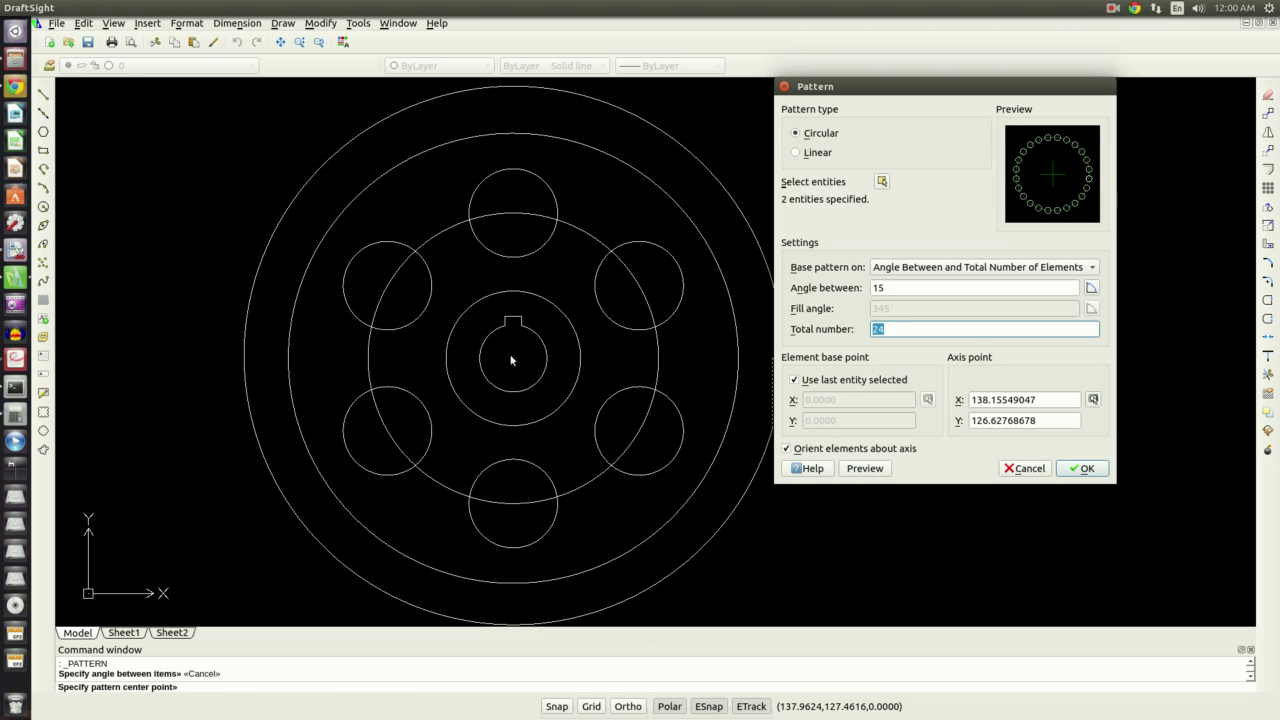
{"action": "left_click", "coordinate": [865, 468]}
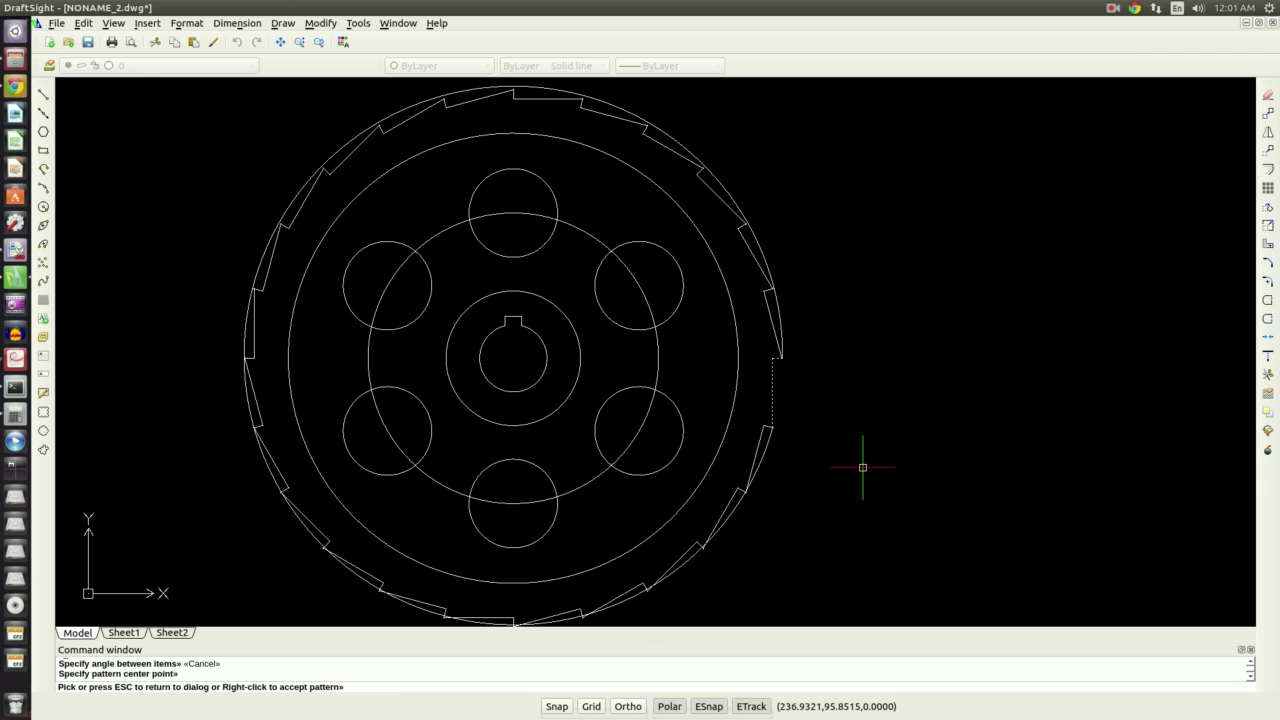
{"action": "scroll", "coordinate": [862, 467], "scroll_direction": "up", "scroll_amount": 2}
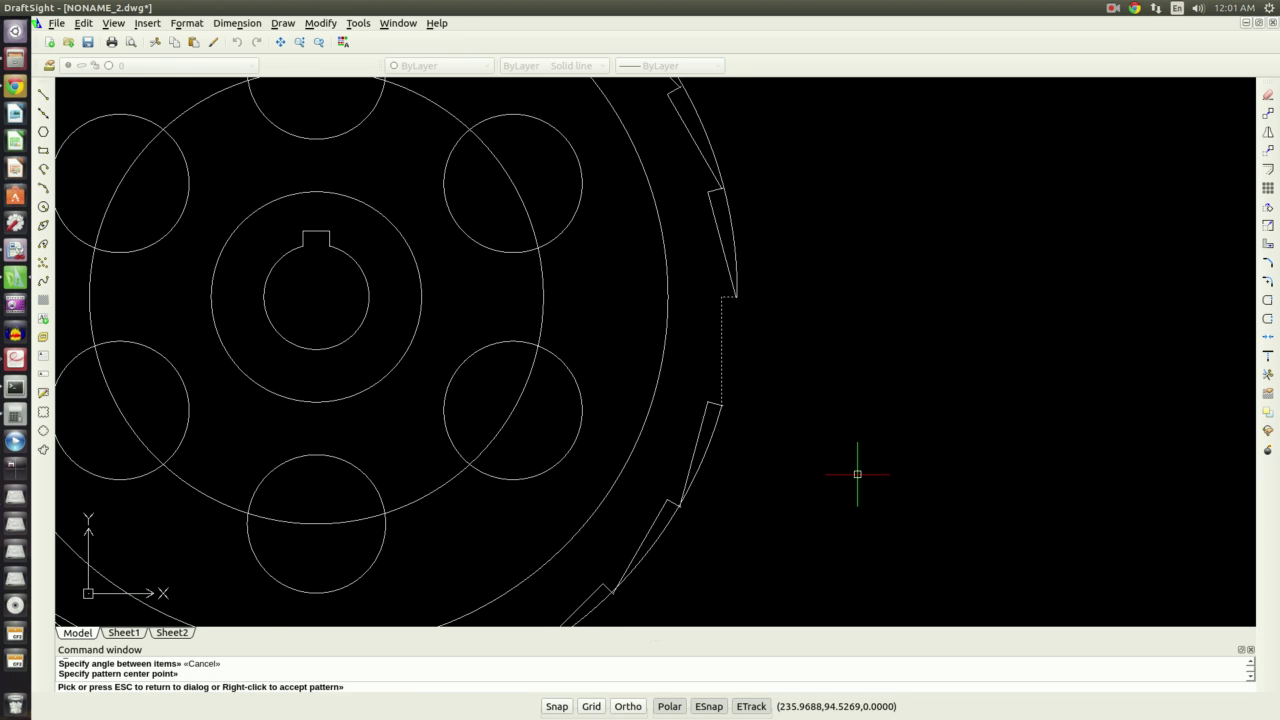
{"action": "scroll", "coordinate": [772, 439], "scroll_direction": "down", "scroll_amount": 2}
{"action": "scroll", "coordinate": [586, 386], "scroll_direction": "down", "scroll_amount": 2}
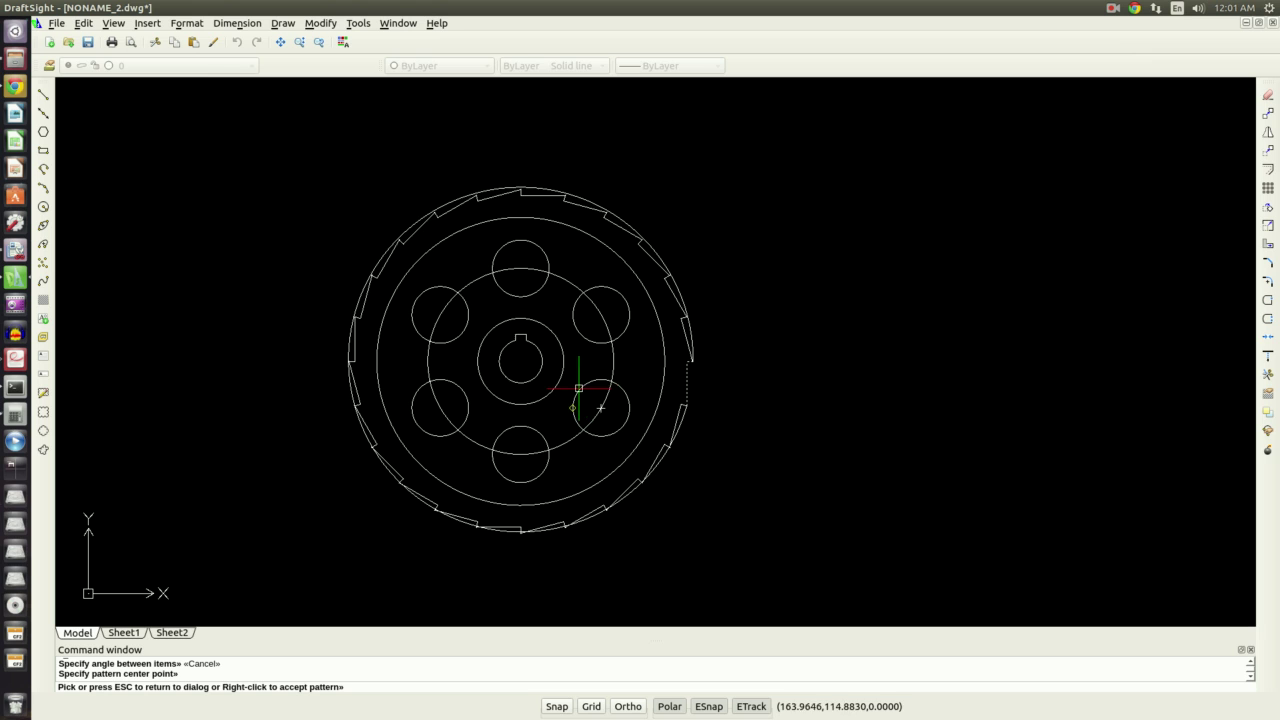
{"action": "scroll", "coordinate": [505, 585], "scroll_direction": "up", "scroll_amount": 1}
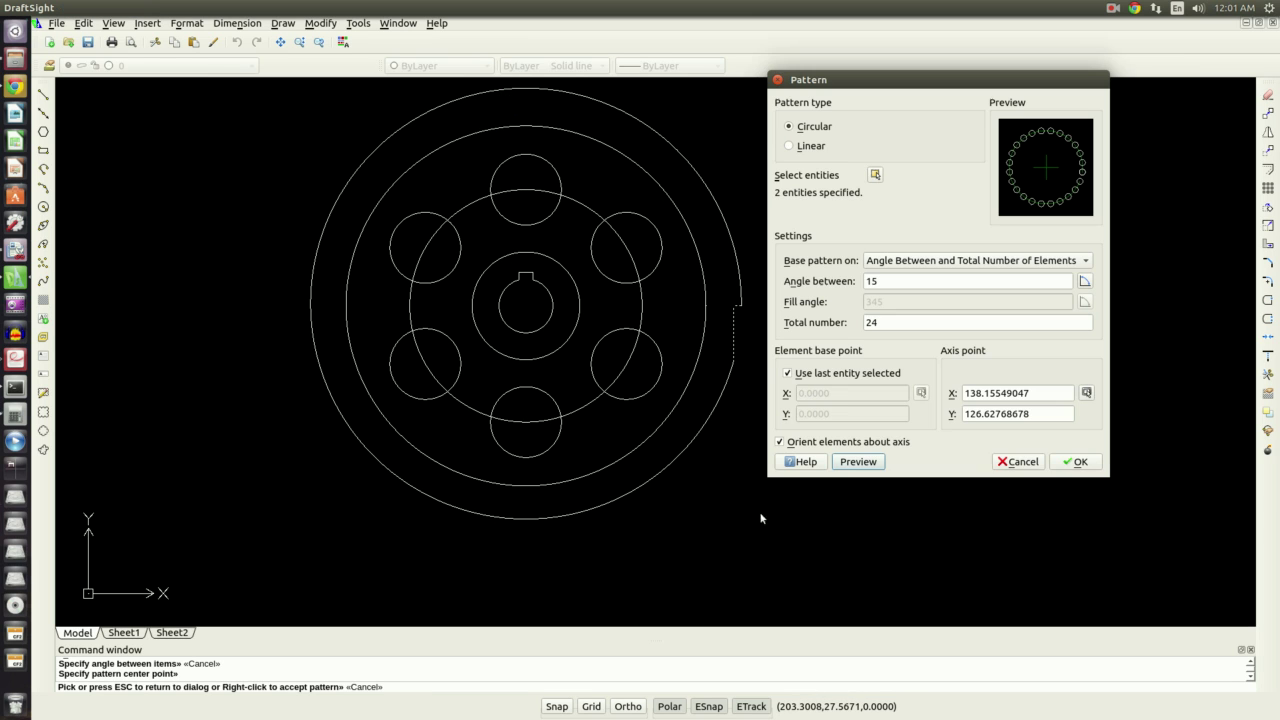
{"action": "key", "text": "Escape"}
Step: Try re-picking the pattern's axis point at the wheel's centre and preview the tooth pattern again
{"action": "left_click", "coordinate": [1086, 396]}
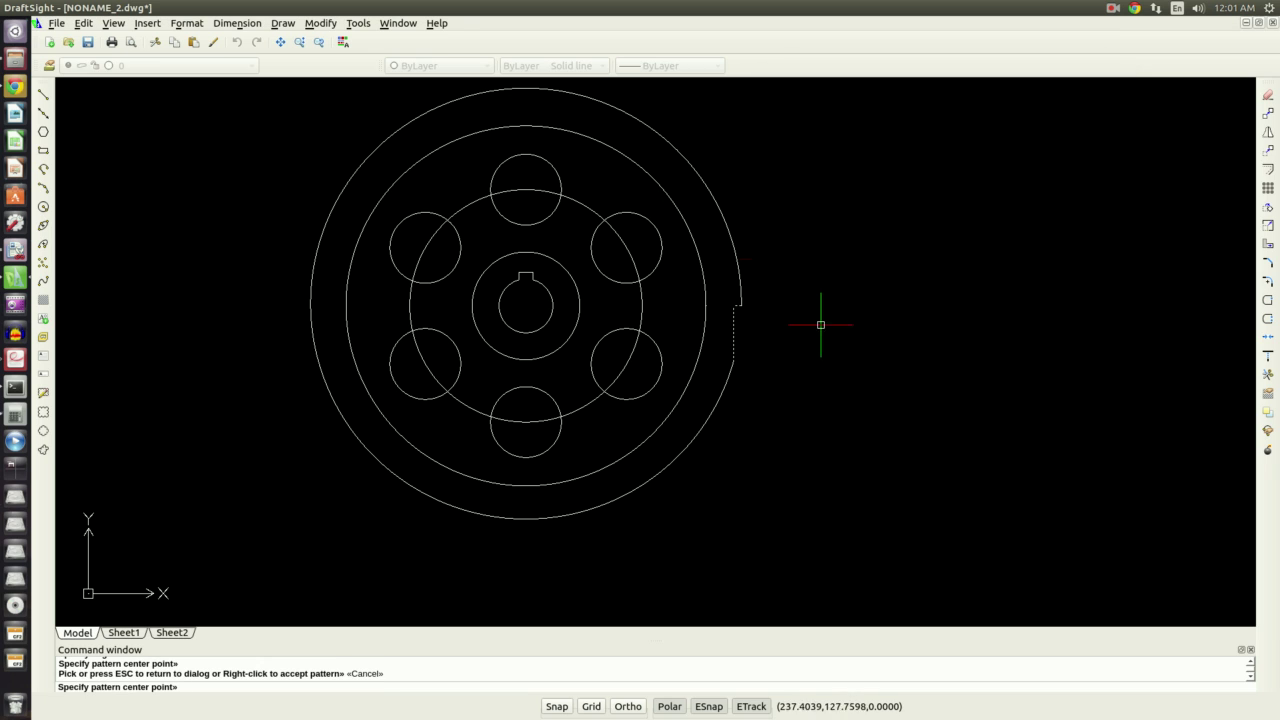
{"action": "scroll", "coordinate": [540, 300], "scroll_direction": "up", "scroll_amount": 3}
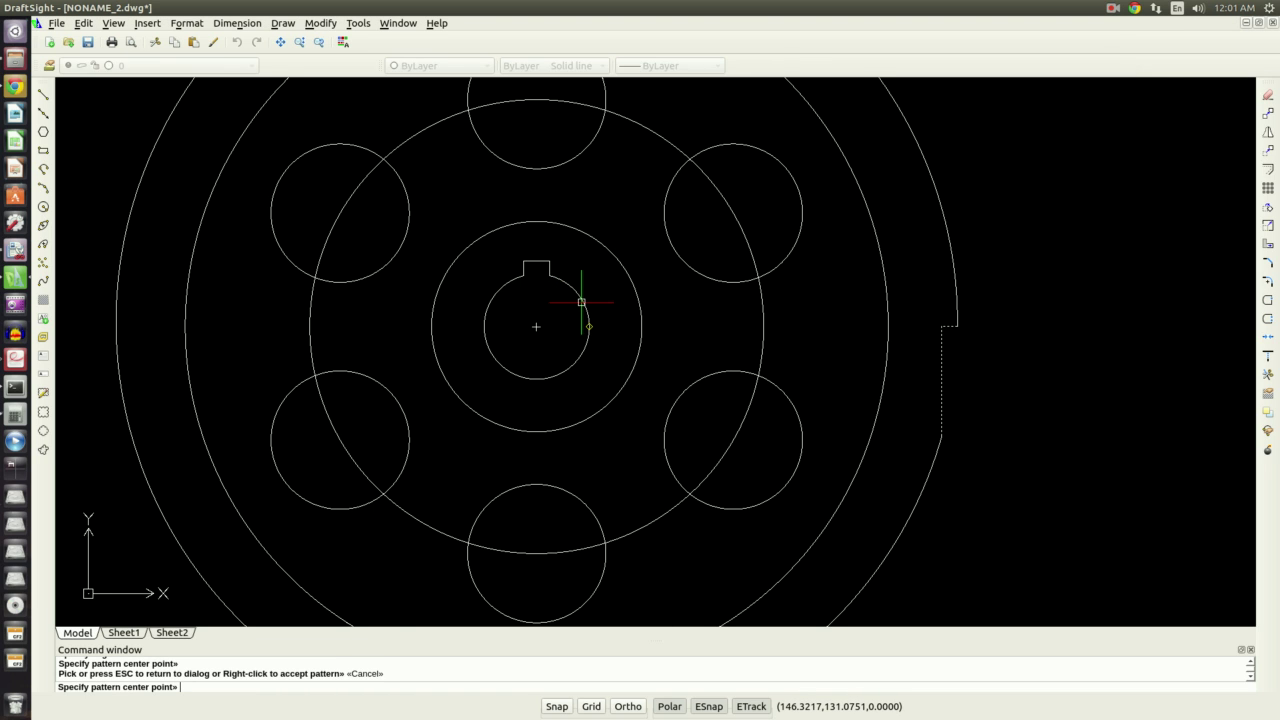
{"action": "left_click", "coordinate": [537, 328]}
{"action": "left_click", "coordinate": [850, 455]}
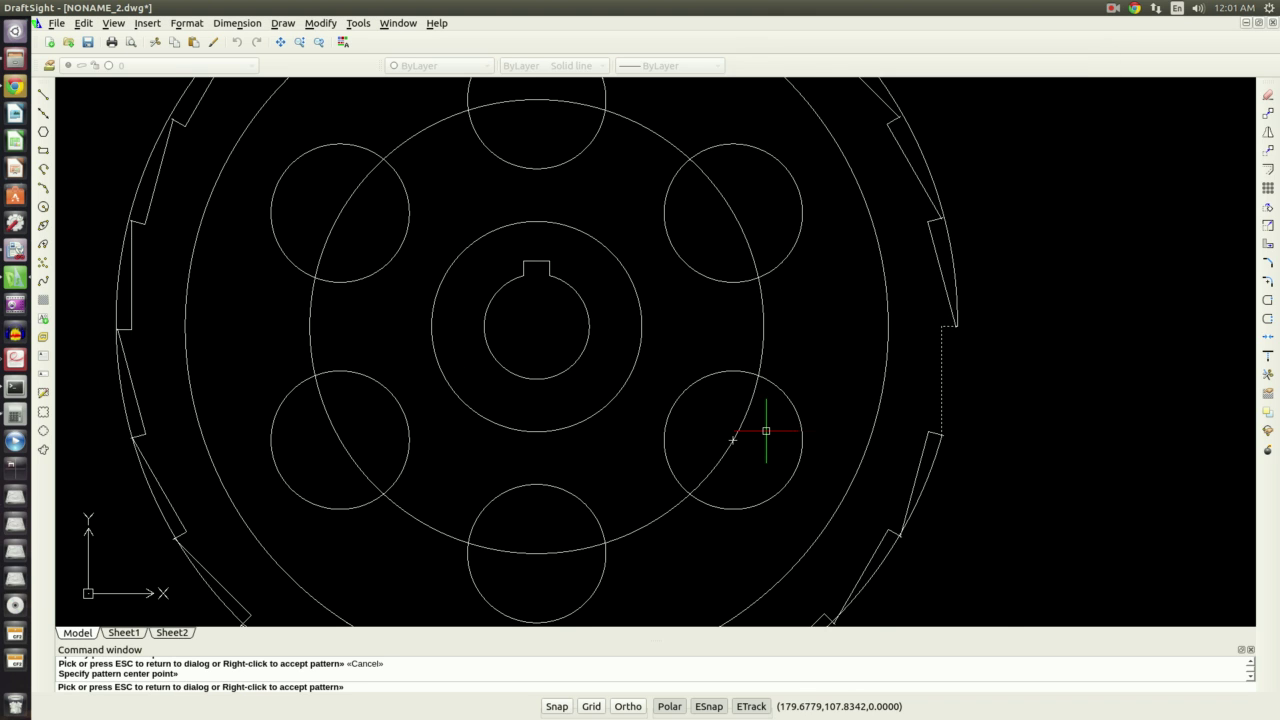
{"action": "scroll", "coordinate": [765, 431], "scroll_direction": "down", "scroll_amount": 5}
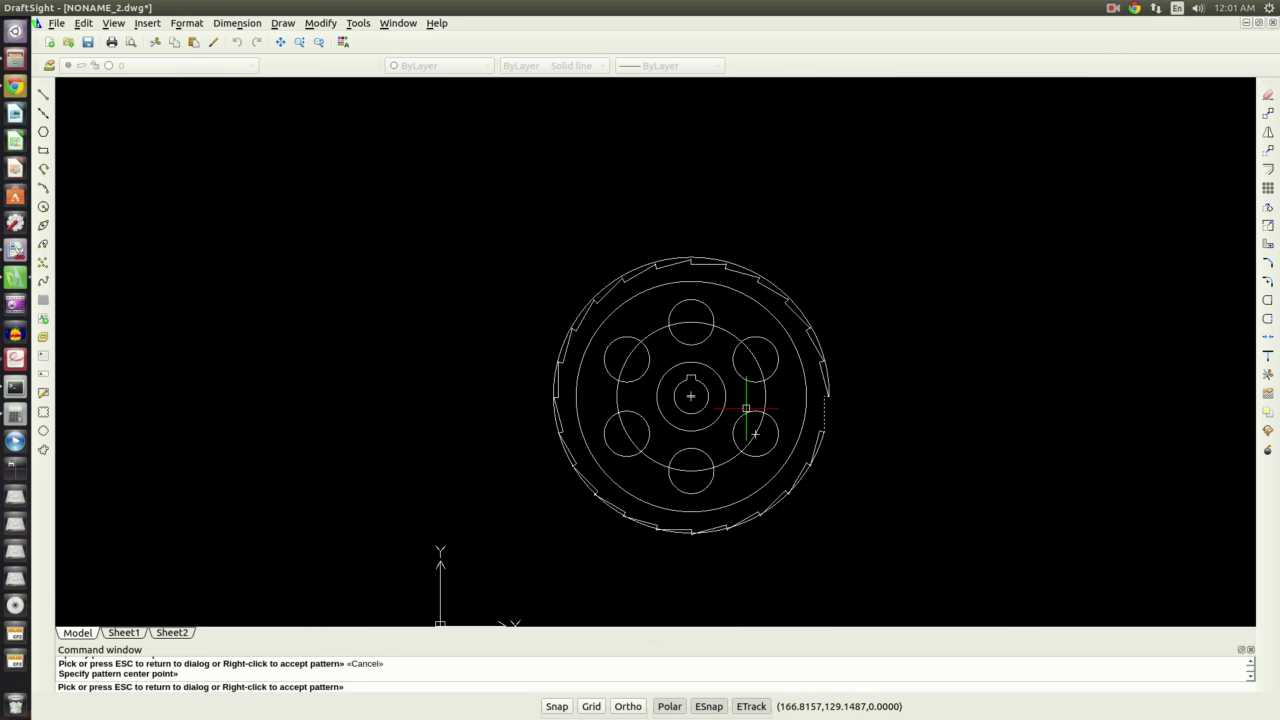
{"action": "scroll", "coordinate": [746, 408], "scroll_direction": "up", "scroll_amount": 3}
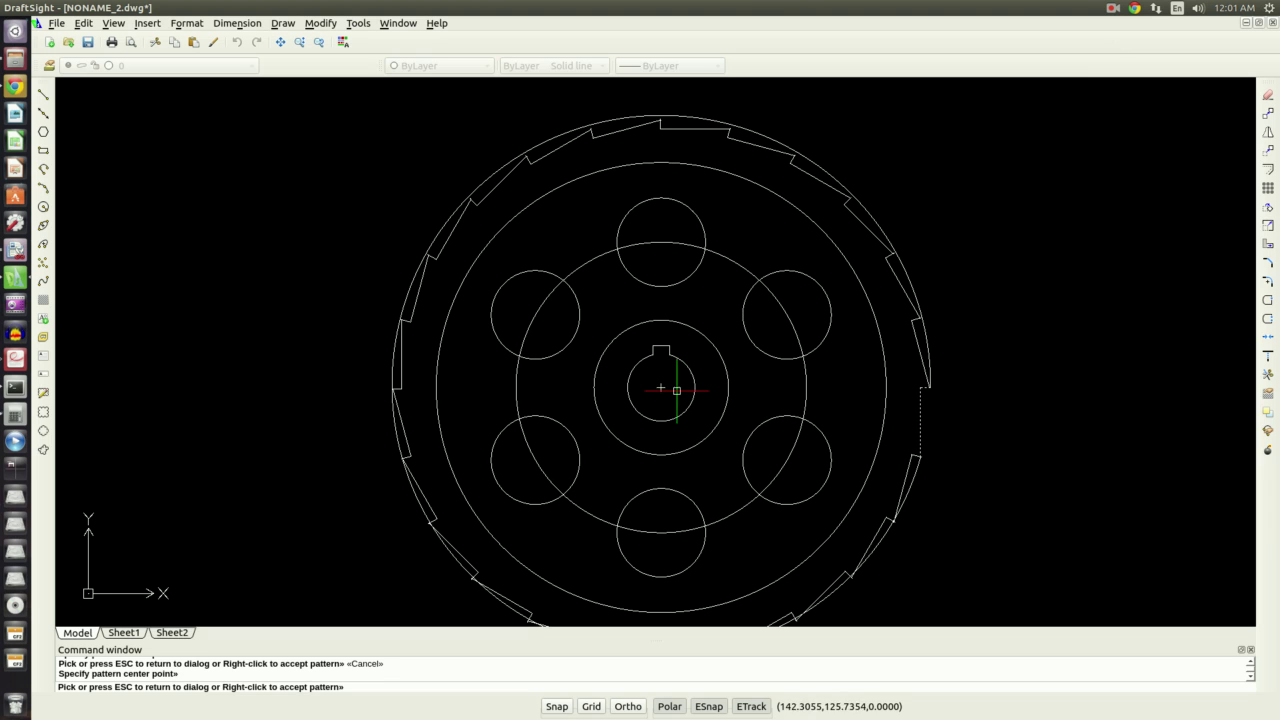
{"action": "key", "text": "Escape"}
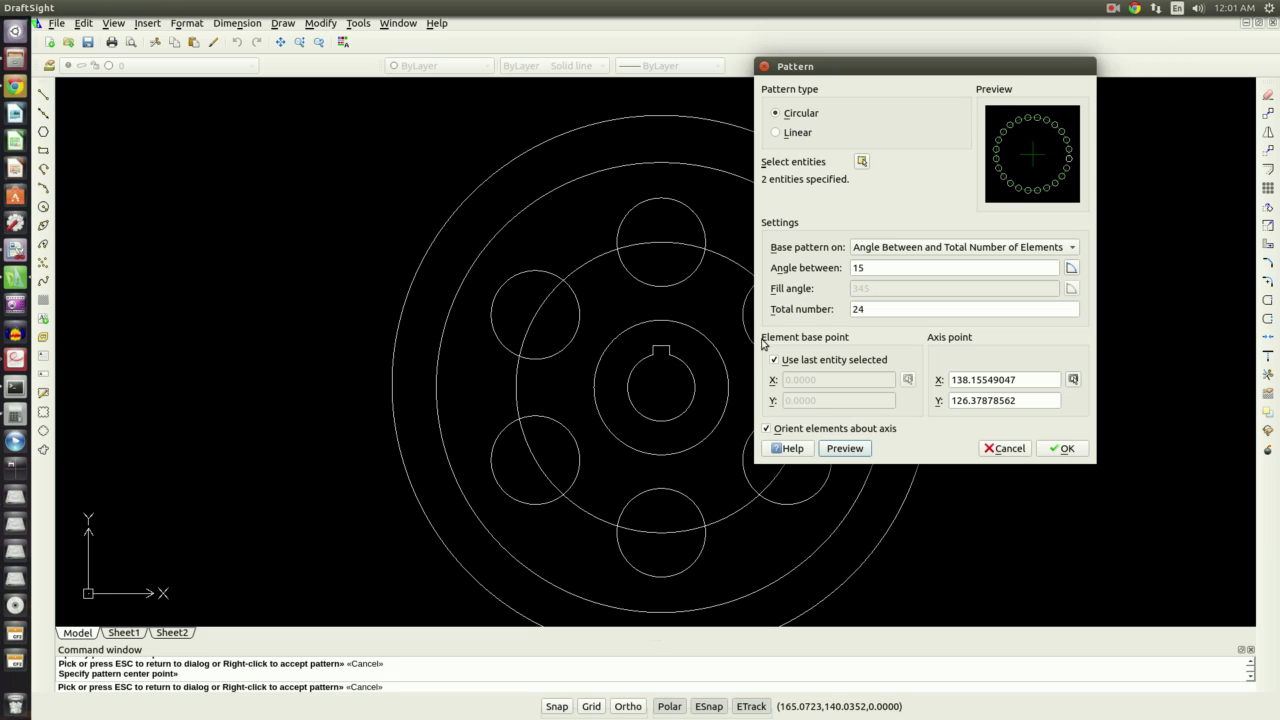
Step: Pick the wheel's exact centre as the axis point, preview the pattern and accept it to create the ratchet teeth
{"action": "left_click", "coordinate": [1073, 381]}
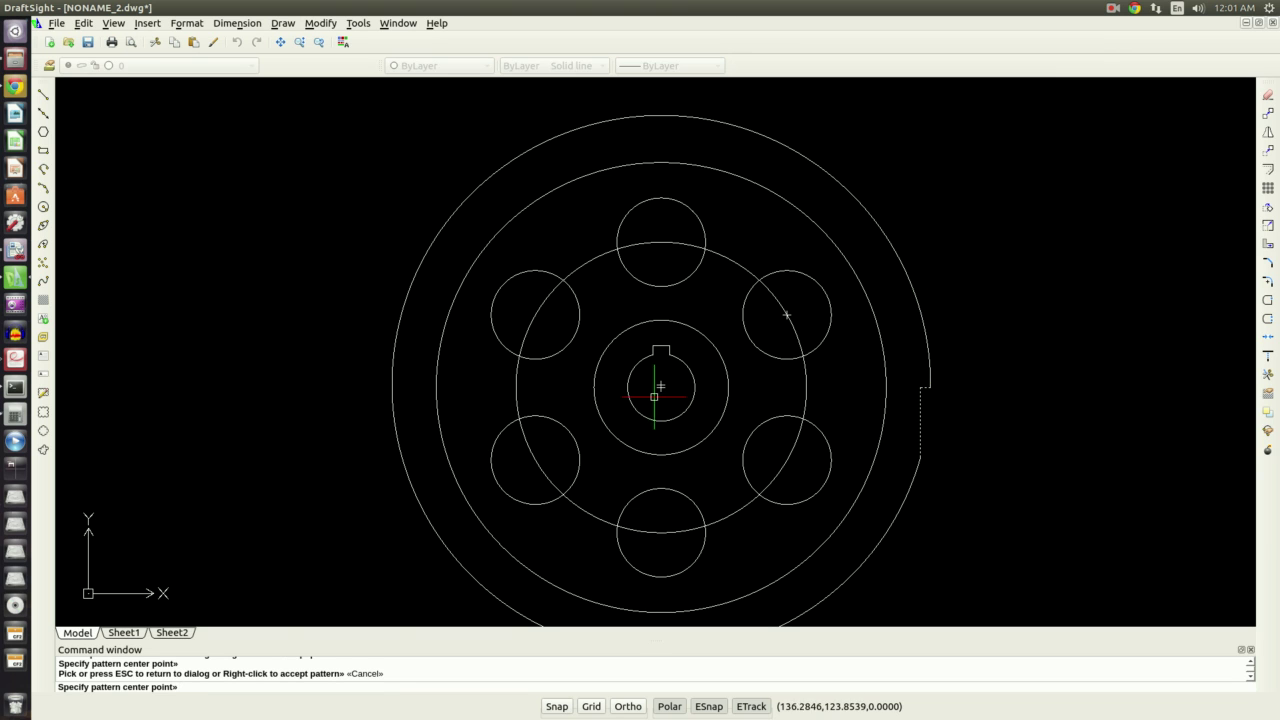
{"action": "scroll", "coordinate": [665, 387], "scroll_direction": "up", "scroll_amount": 4}
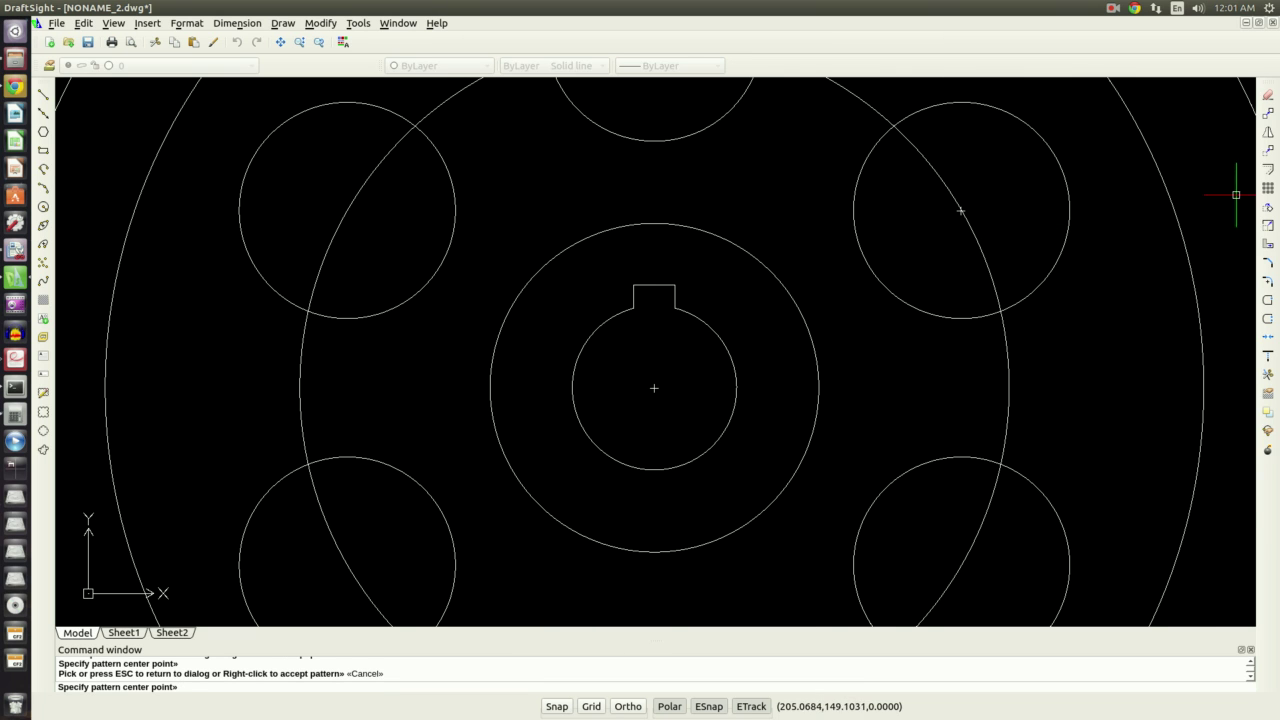
{"action": "scroll", "coordinate": [1200, 200], "scroll_direction": "down", "scroll_amount": 2}
{"action": "scroll", "coordinate": [1137, 222], "scroll_direction": "down", "scroll_amount": 3}
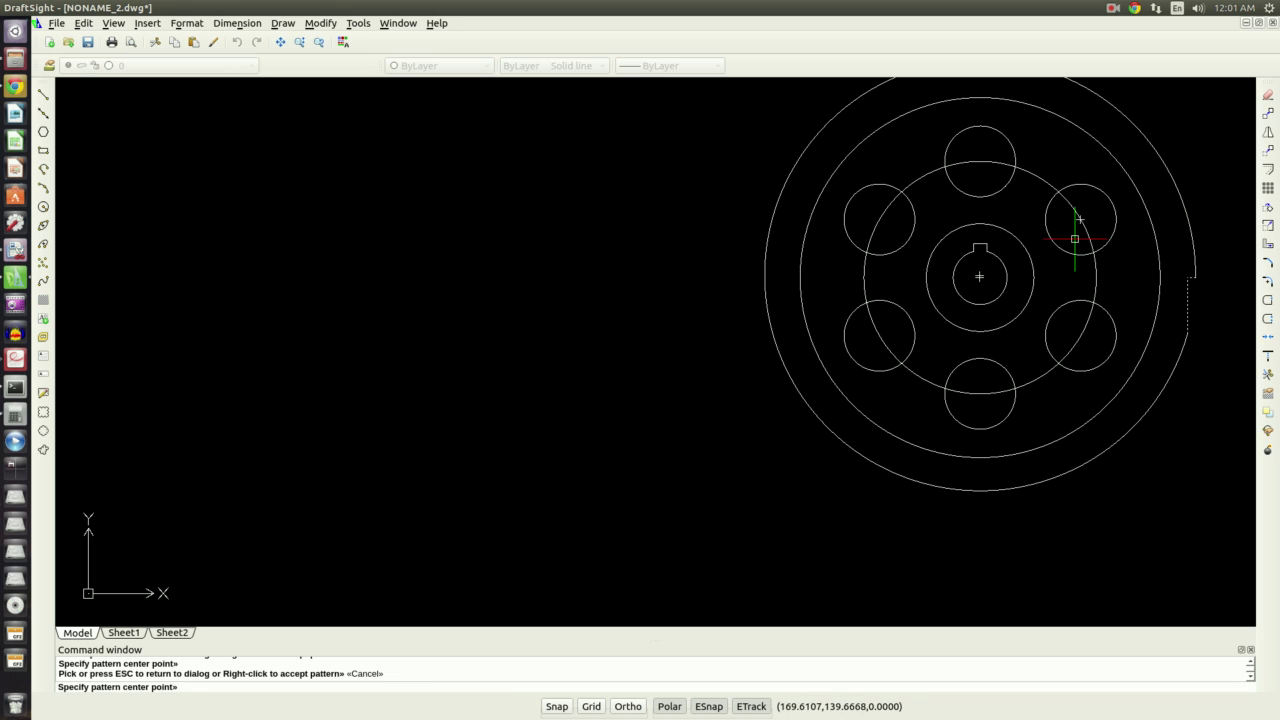
{"action": "scroll", "coordinate": [980, 262], "scroll_direction": "up", "scroll_amount": 4}
{"action": "scroll", "coordinate": [980, 270], "scroll_direction": "down", "scroll_amount": 4}
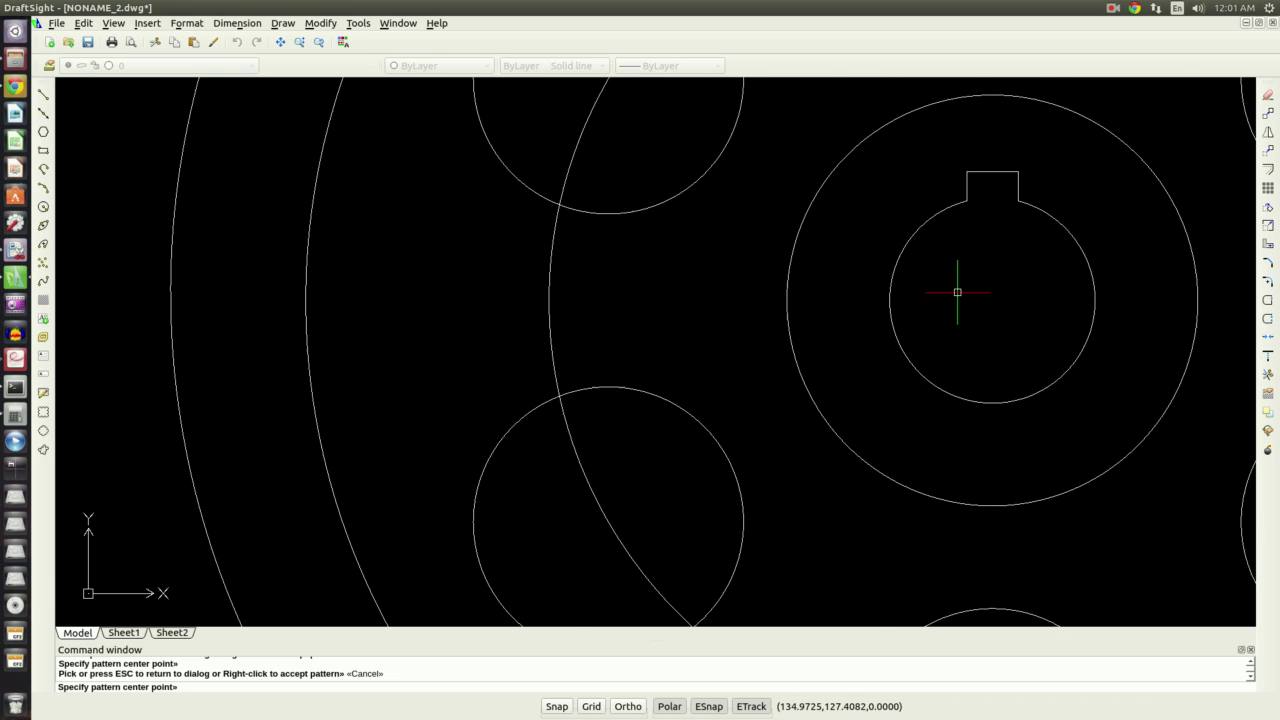
{"action": "scroll", "coordinate": [1138, 262], "scroll_direction": "up", "scroll_amount": 4}
{"action": "scroll", "coordinate": [1138, 262], "scroll_direction": "up", "scroll_amount": 1}
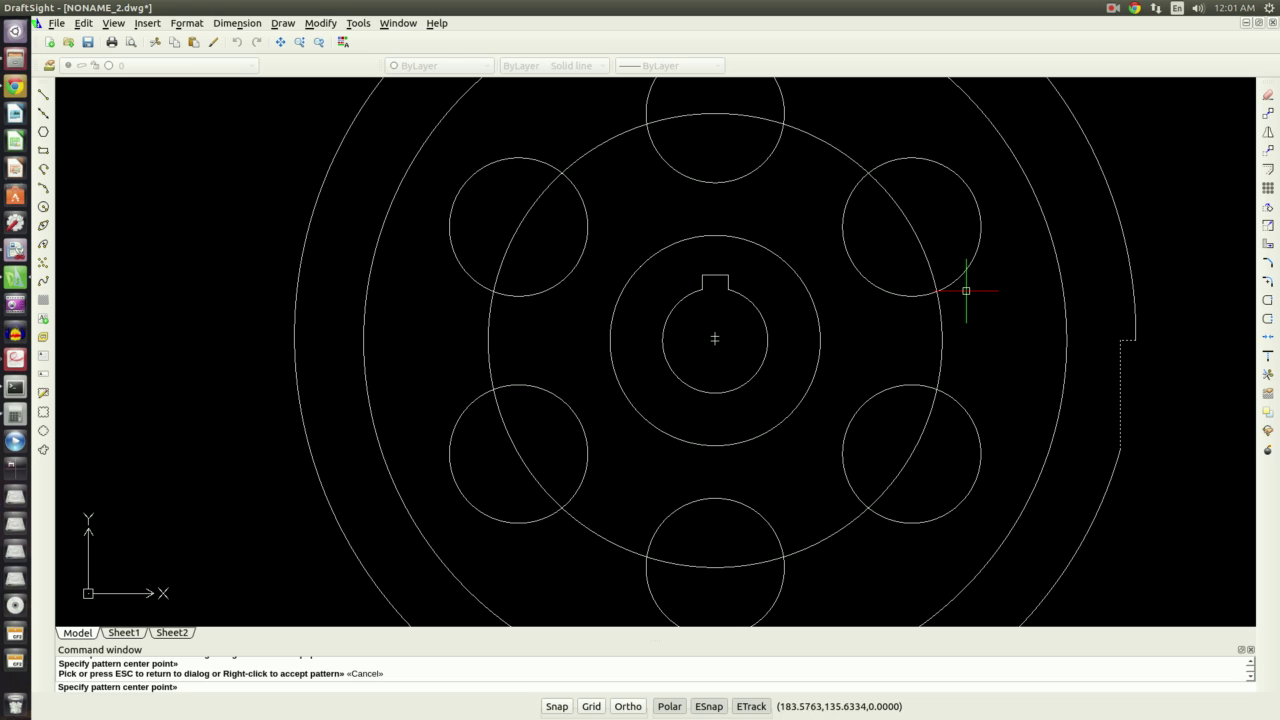
{"action": "left_click", "coordinate": [715, 336]}
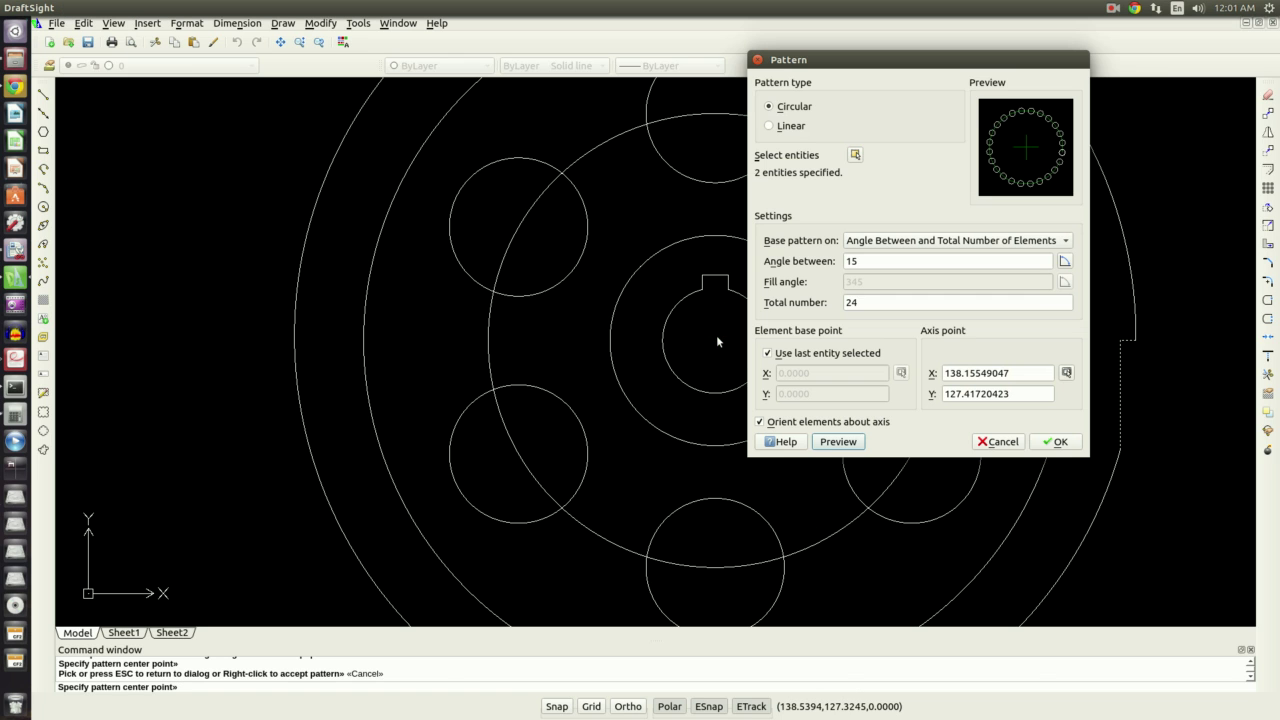
{"action": "left_click", "coordinate": [857, 436]}
{"action": "scroll", "coordinate": [877, 437], "scroll_direction": "down", "scroll_amount": 3}
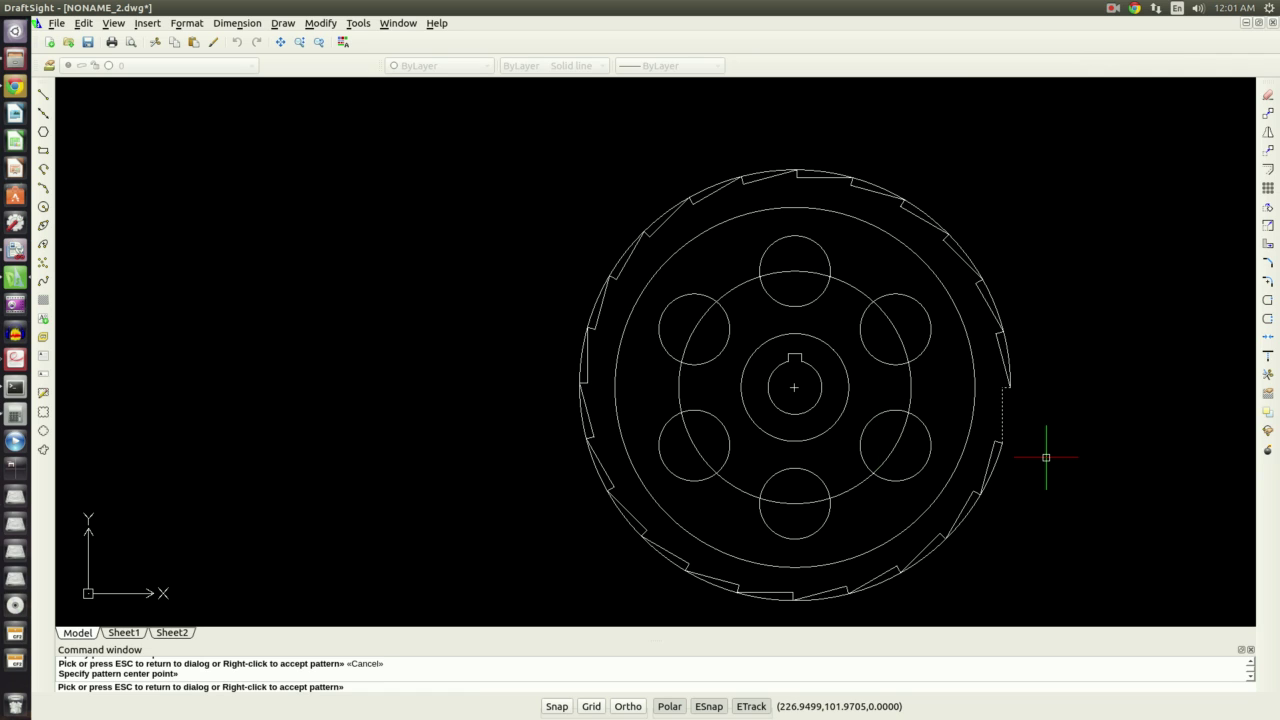
{"action": "right_click", "coordinate": [1046, 457]}
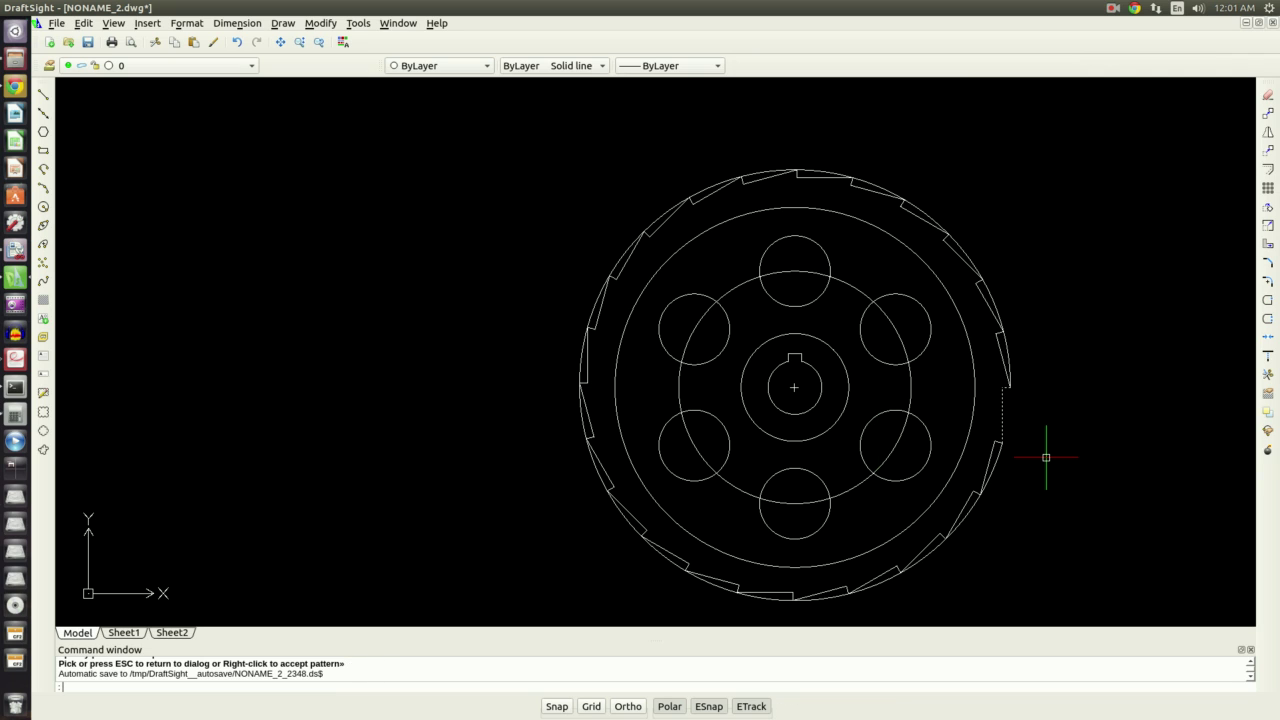
Step: Delete the outer circle around the teeth and the construction circle through the six holes
{"action": "left_click", "coordinate": [1014, 350]}
{"action": "key", "text": "Escape"}
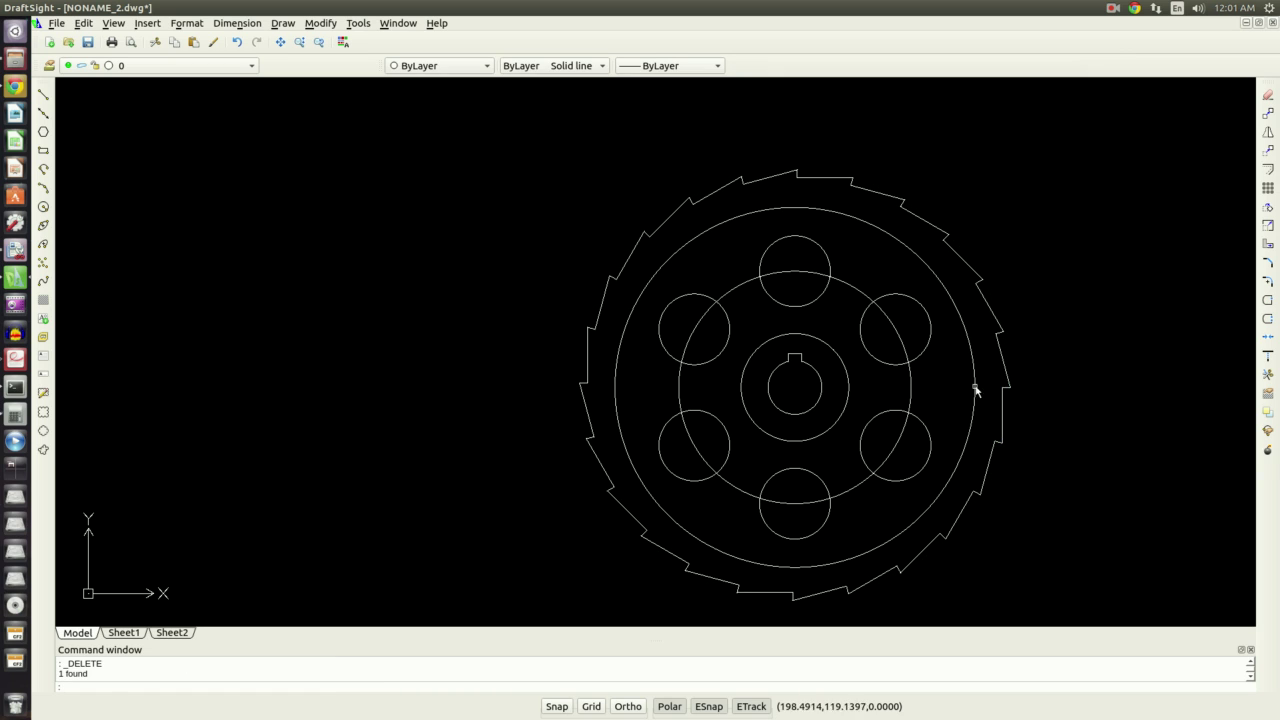
{"action": "left_click", "coordinate": [911, 396]}
{"action": "key", "text": "Delete"}
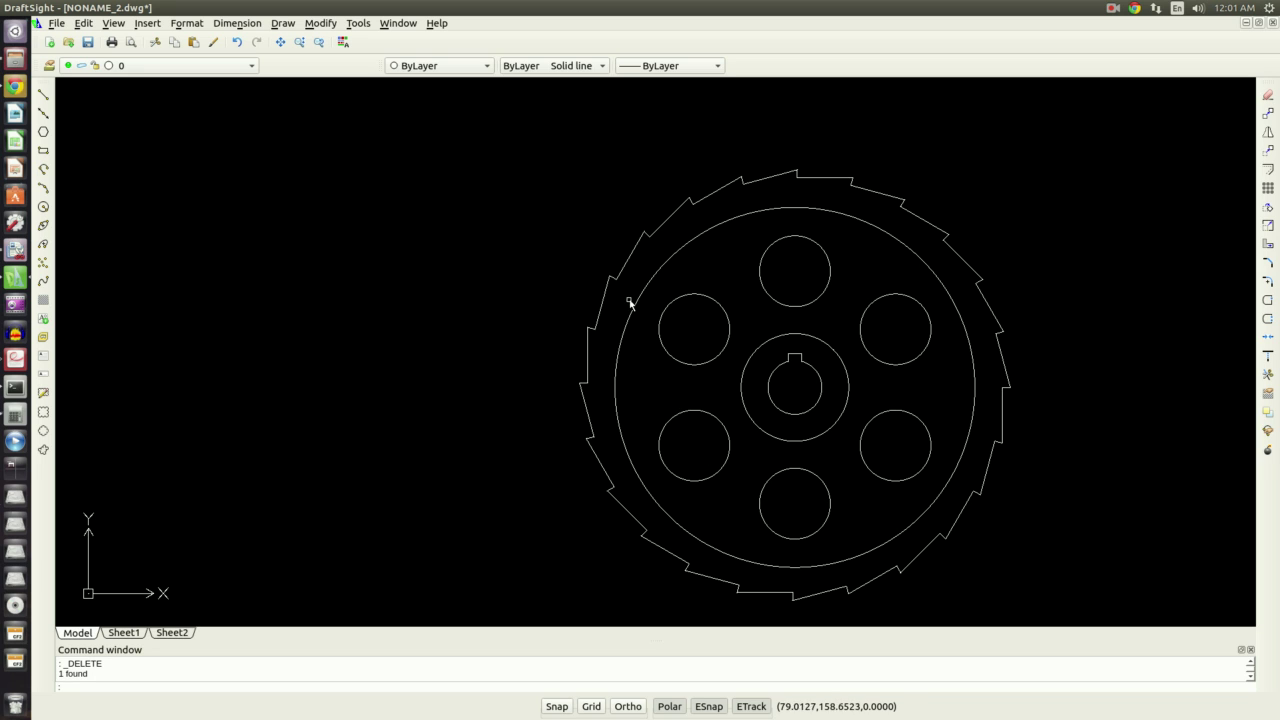
{"action": "scroll", "coordinate": [623, 284], "scroll_direction": "down", "scroll_amount": 4}
{"action": "scroll", "coordinate": [712, 292], "scroll_direction": "up", "scroll_amount": 4}
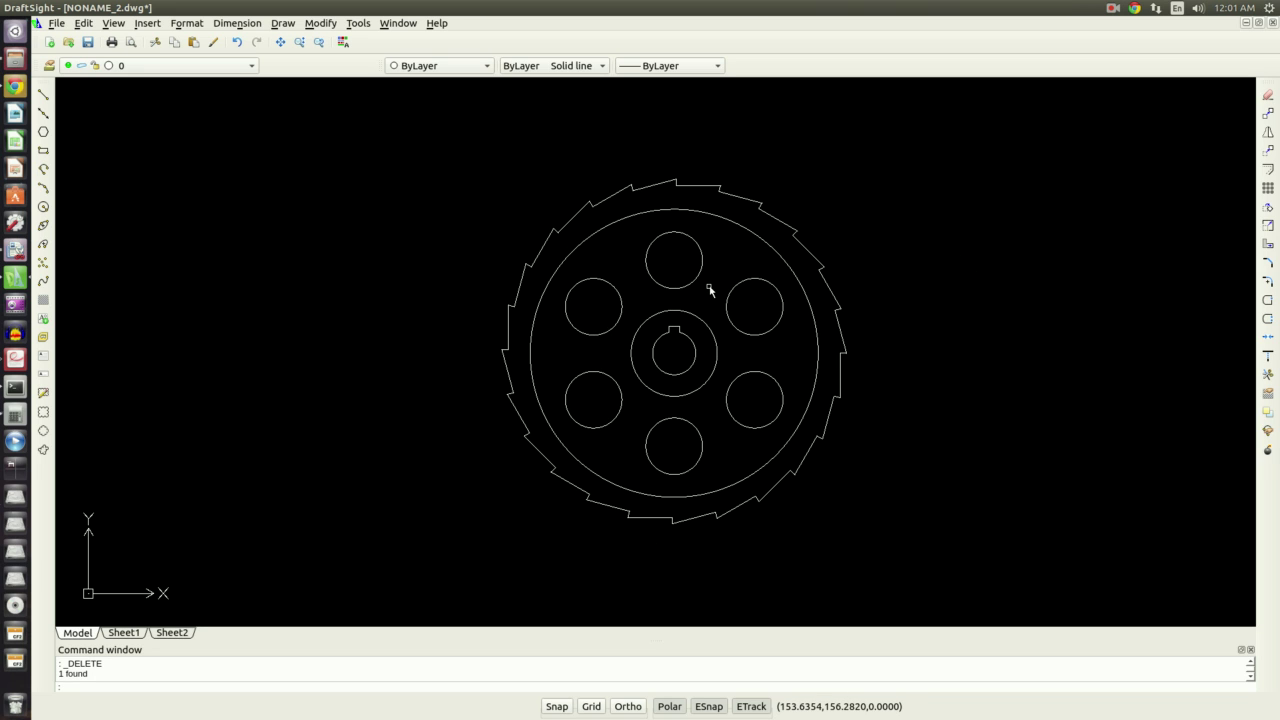